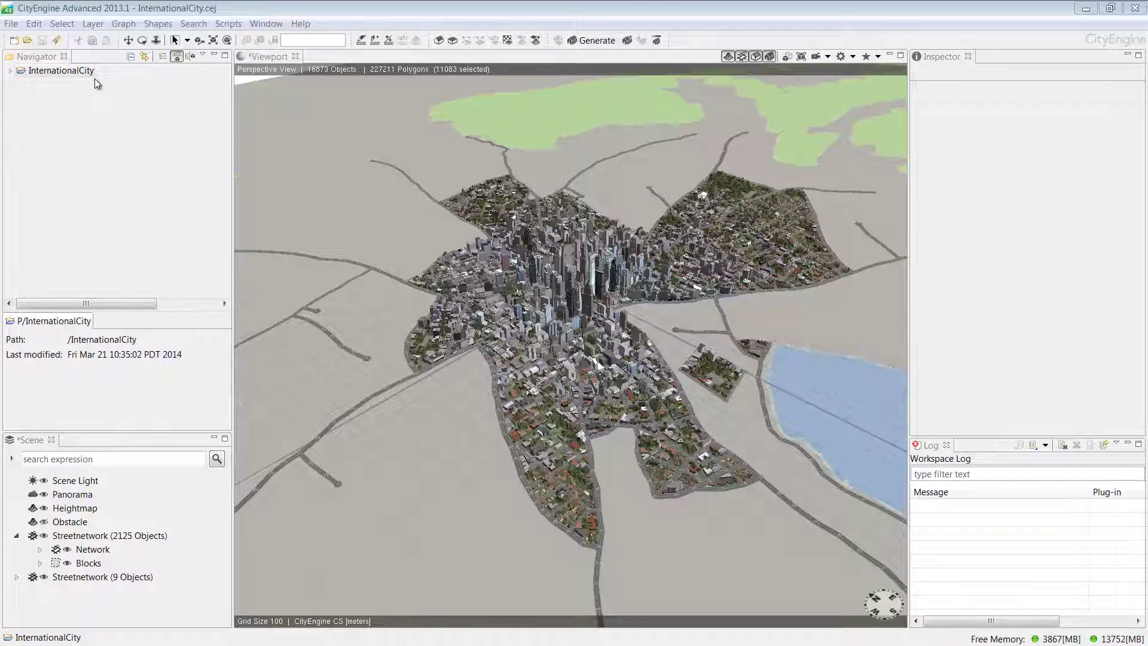
Start a new city wizard named InternationalCity, then close it without generating a city
click(13, 25)
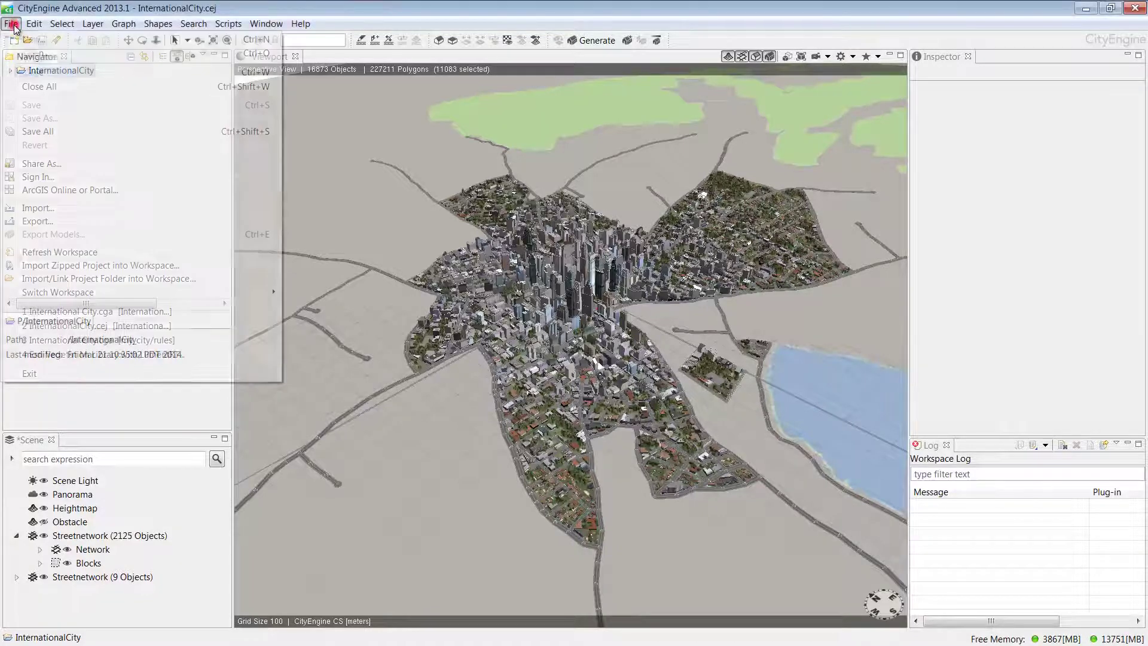
click(26, 39)
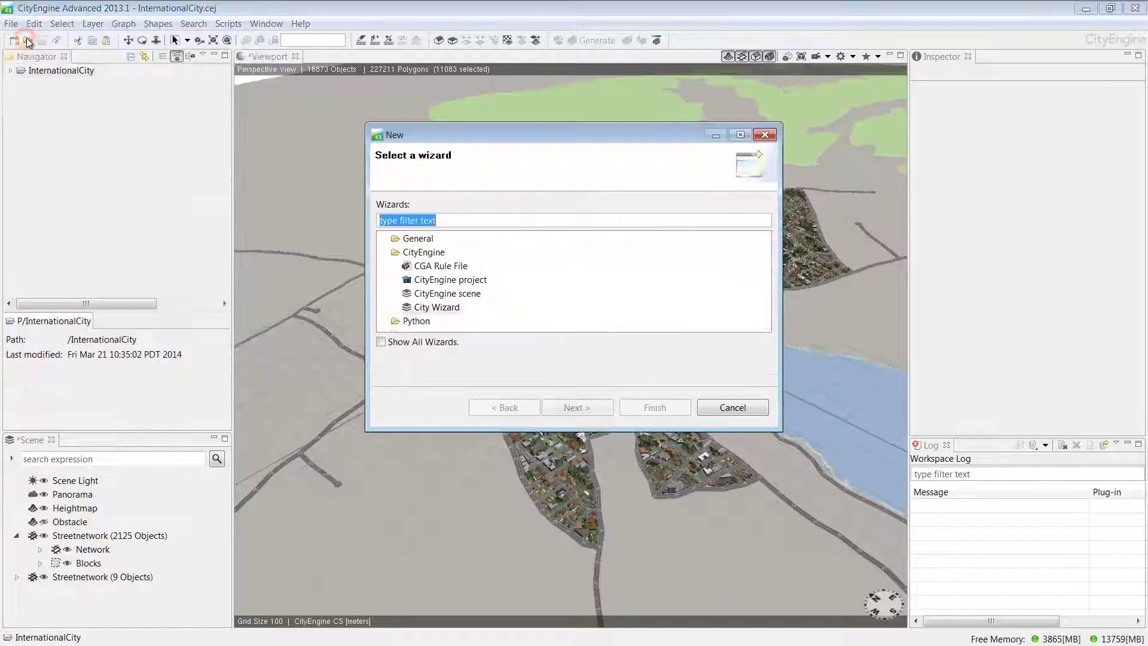
click(421, 306)
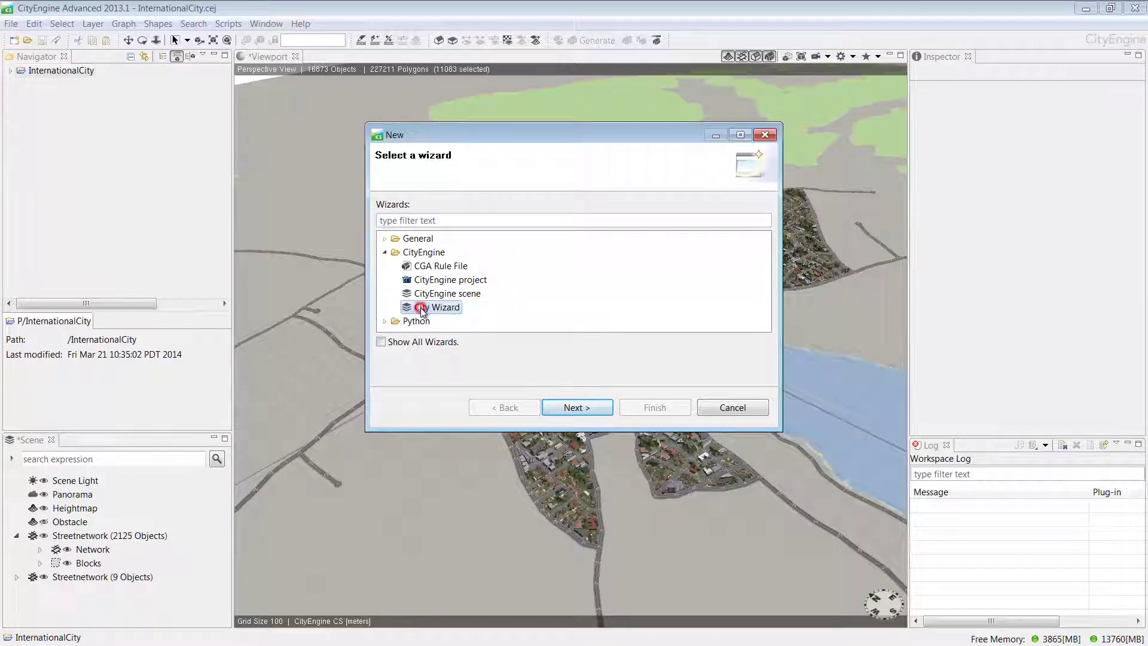
click(569, 409)
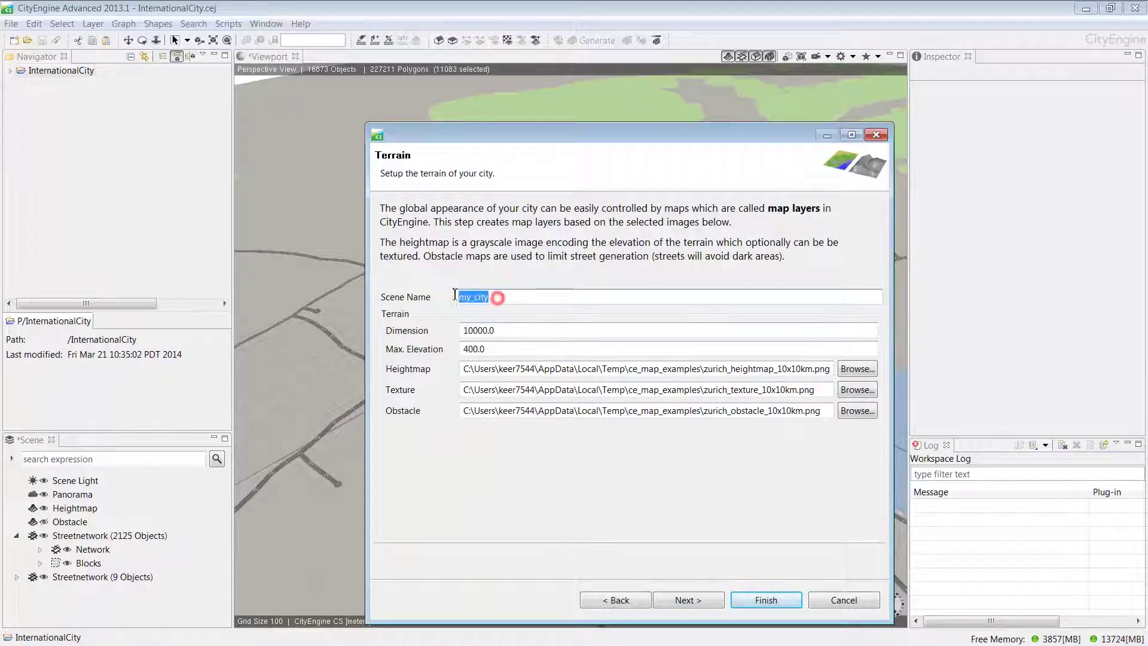
text(InternationalCity)
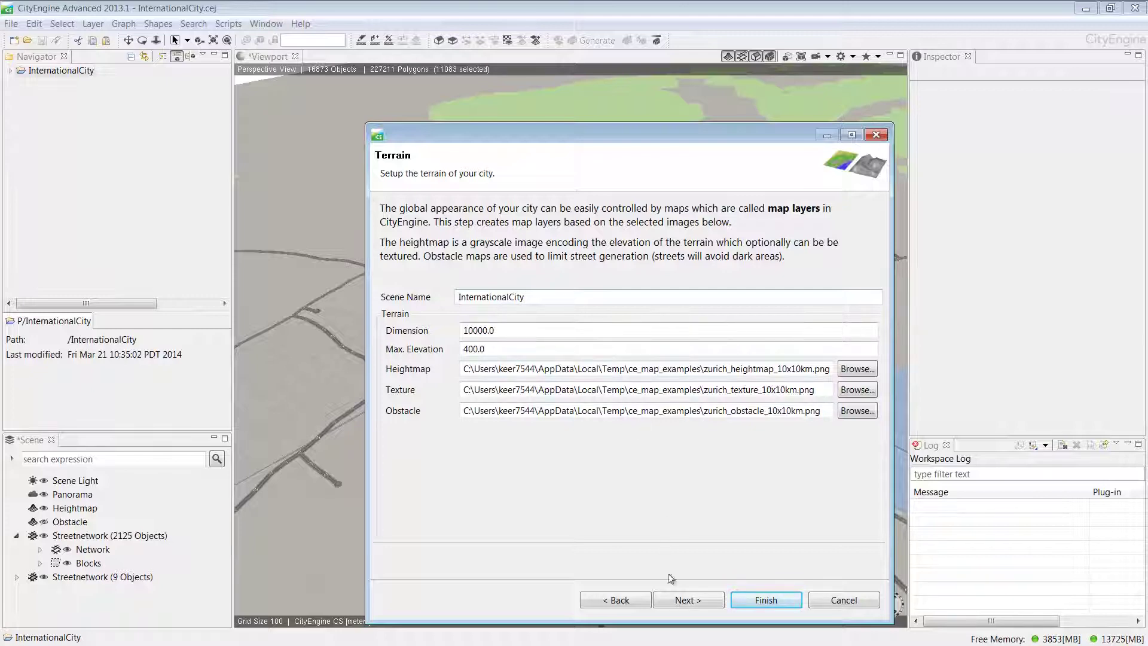
click(682, 601)
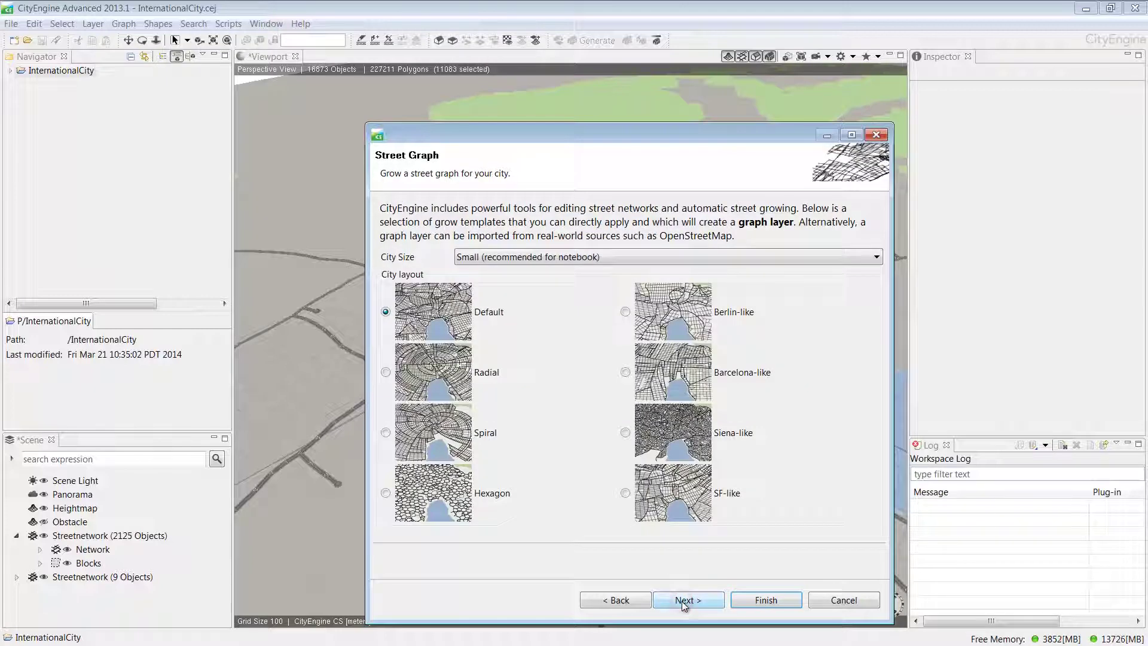
click(681, 601)
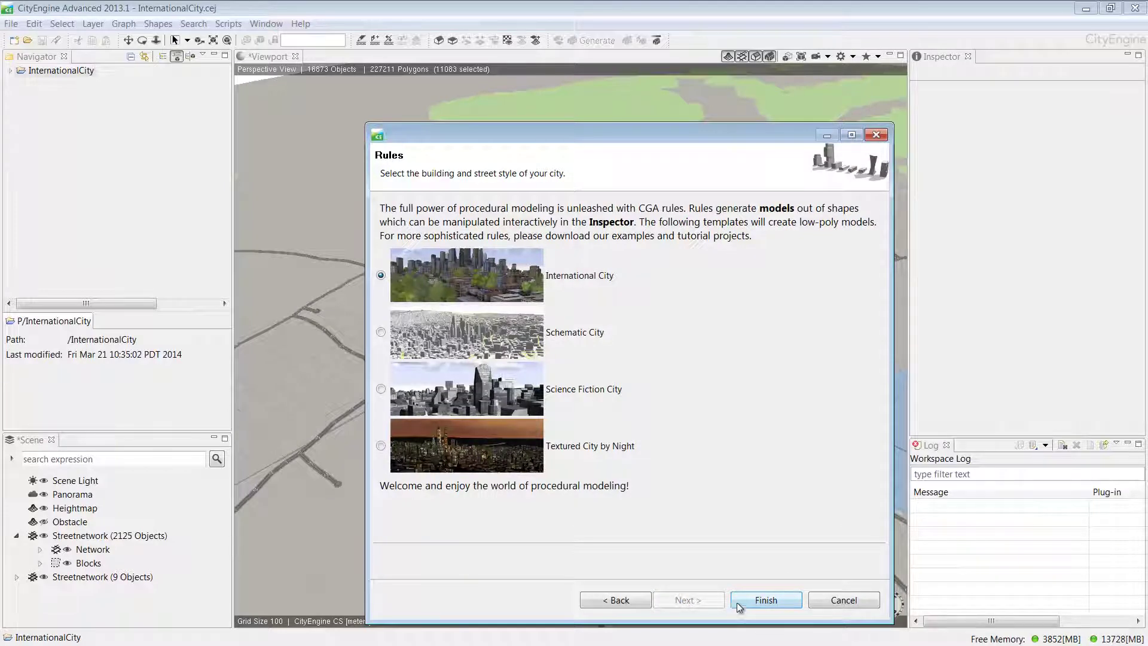
click(829, 602)
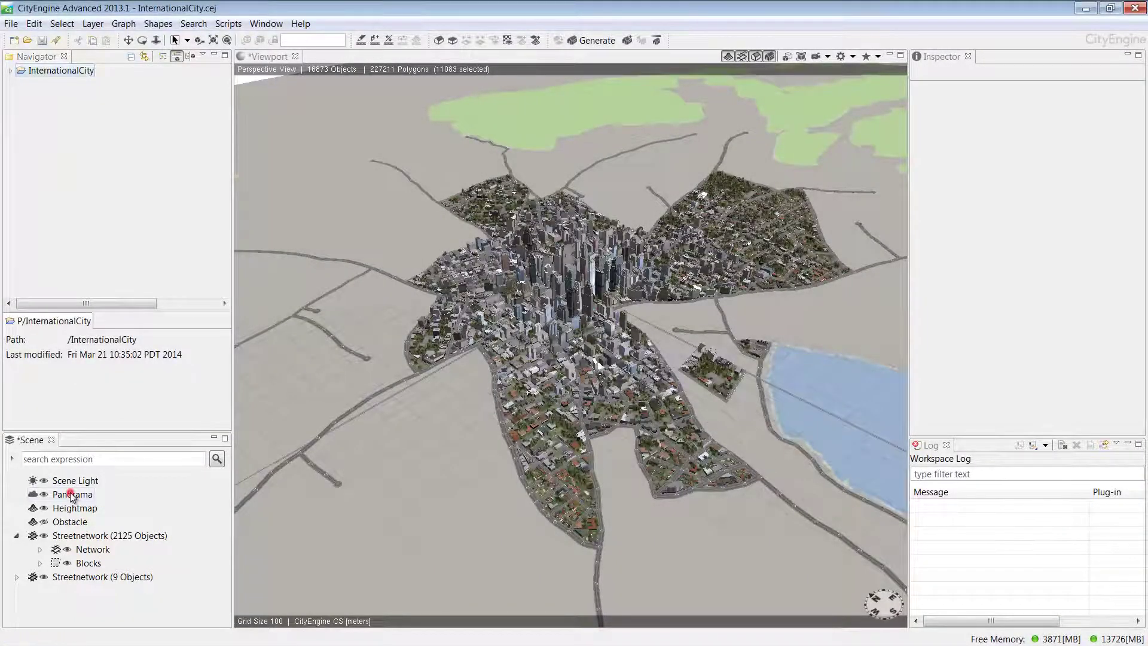
Show the Scene Light settings and try solar intensity 0.5 before restoring it to 1.0
click(72, 495)
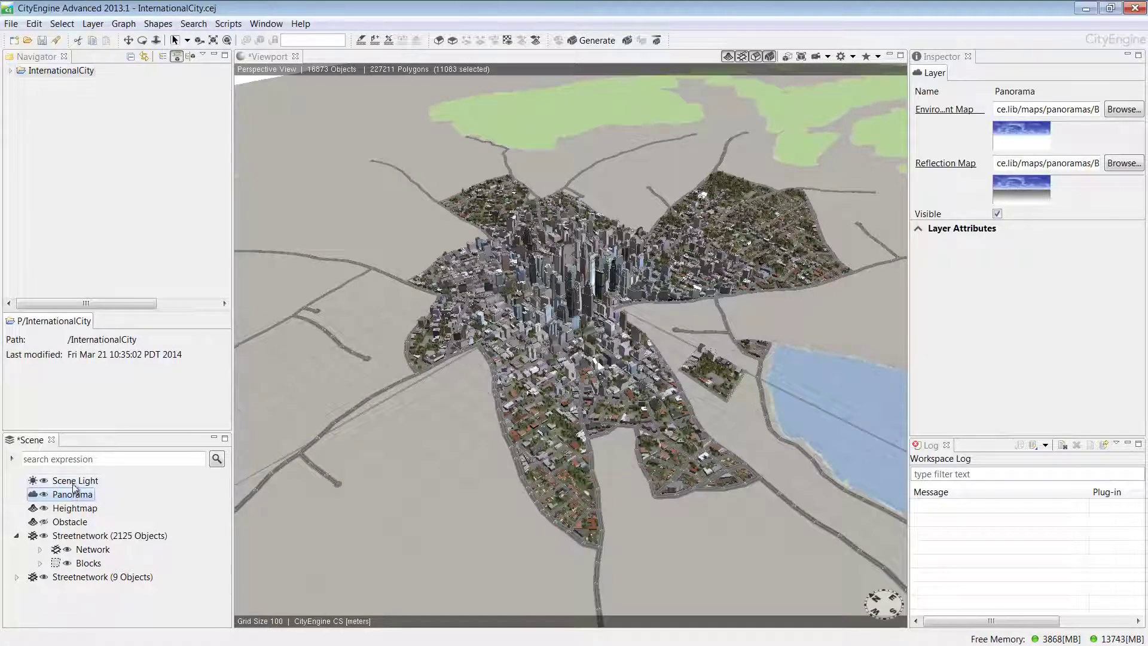
click(74, 483)
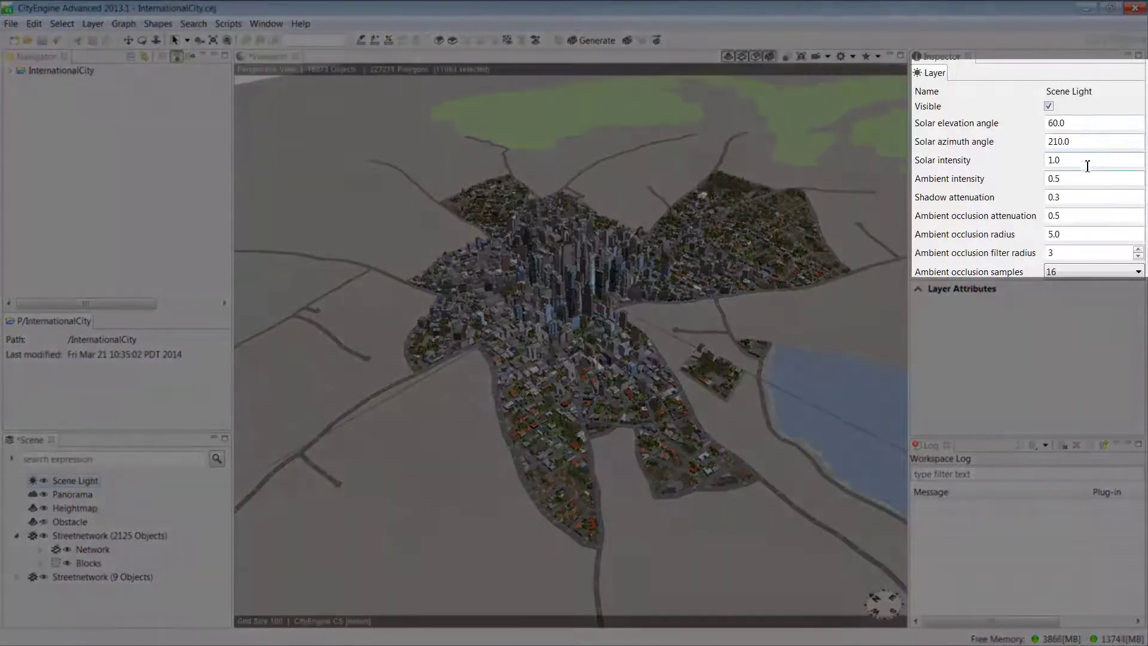
click(1085, 162)
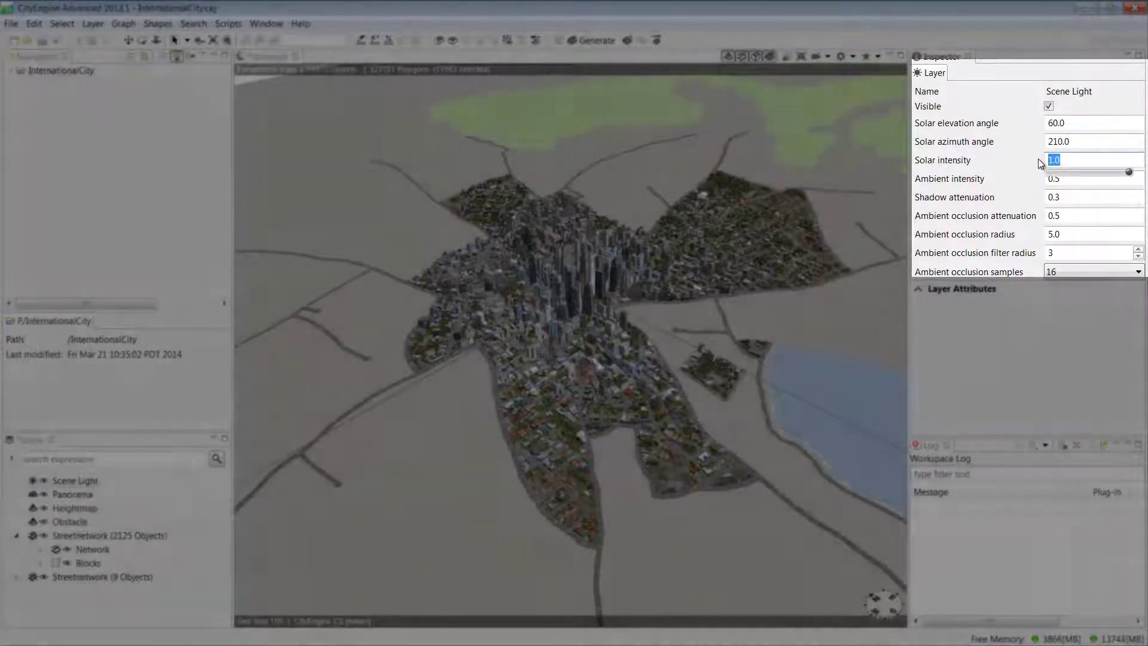
text(0.5)
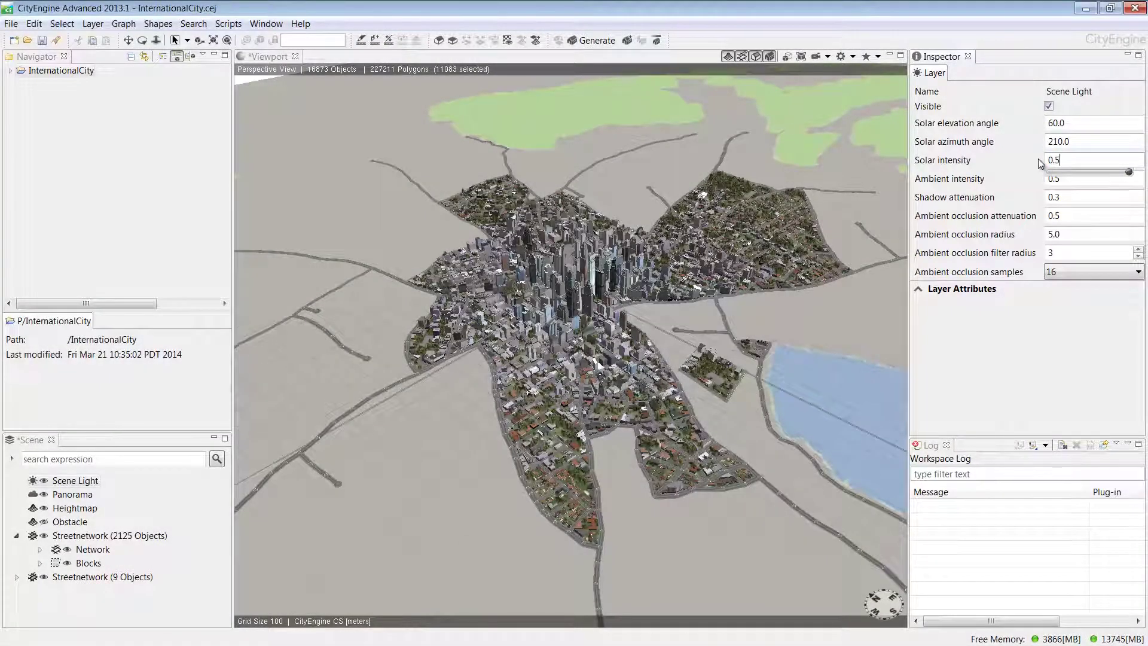
key(Return)
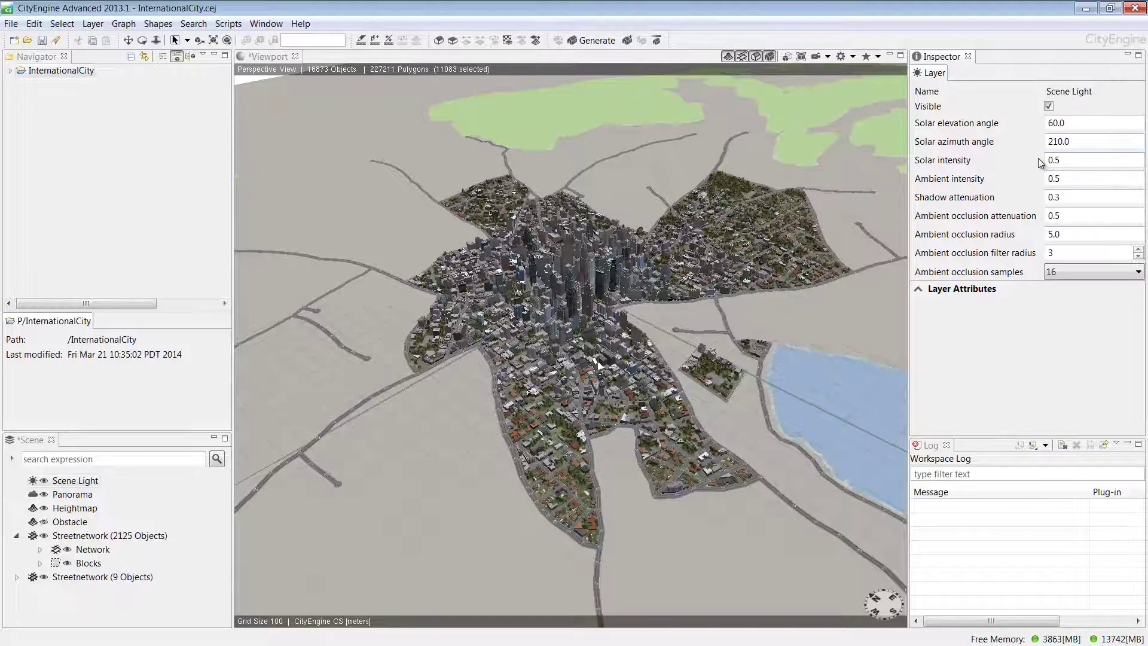
click(1049, 159)
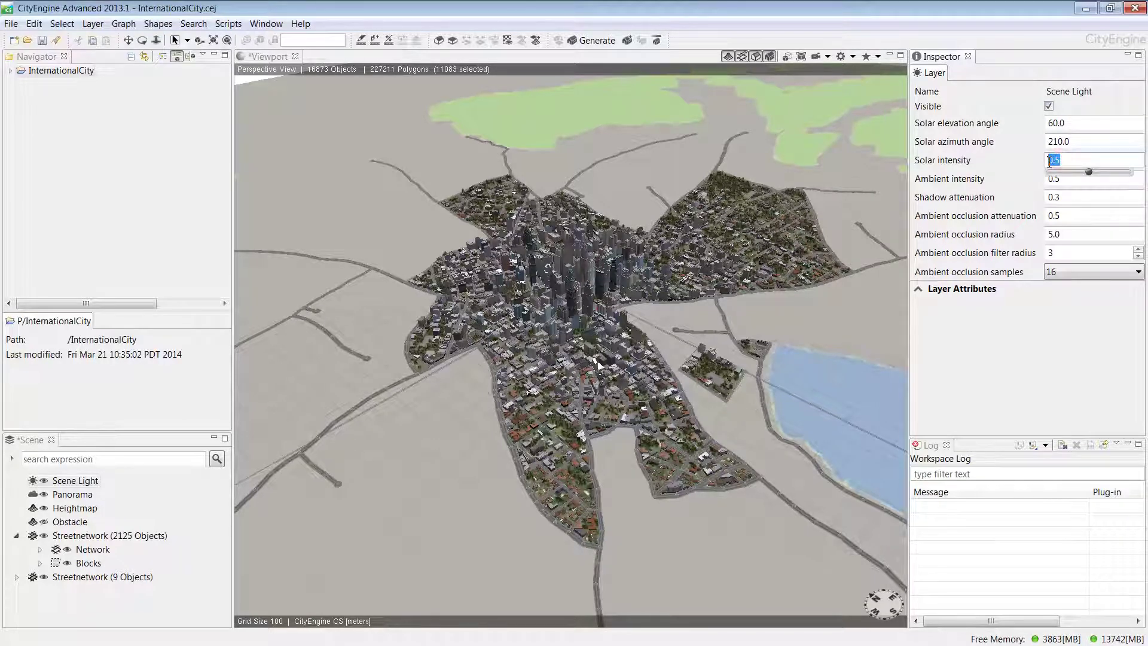
text(1)
key(Return)
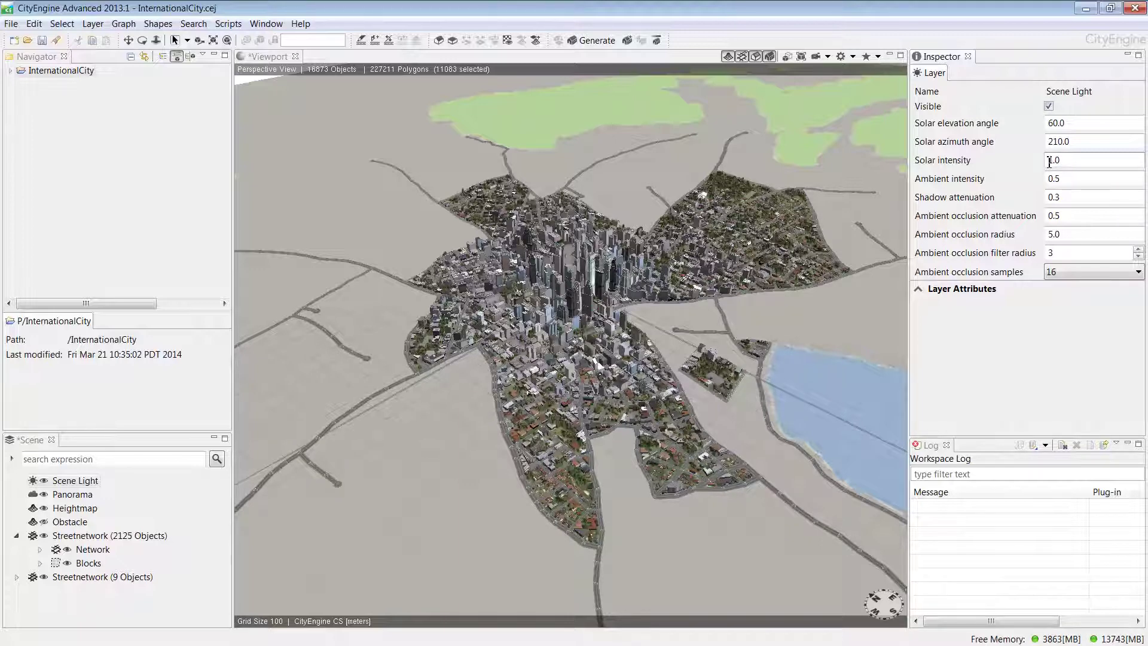
click(1049, 160)
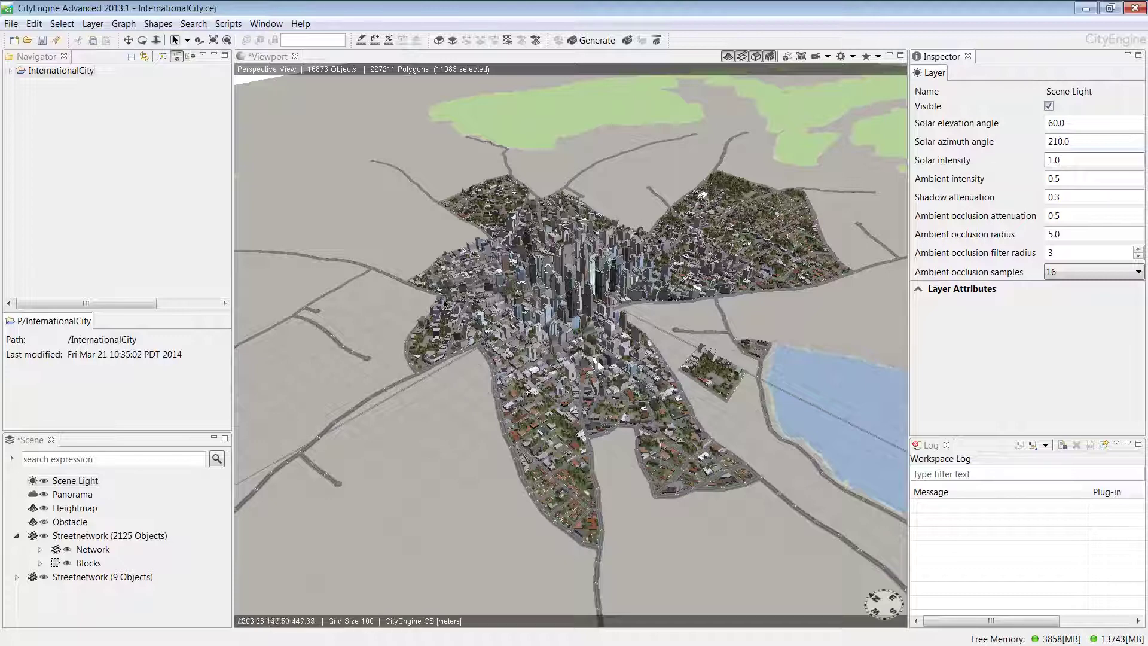
click(74, 508)
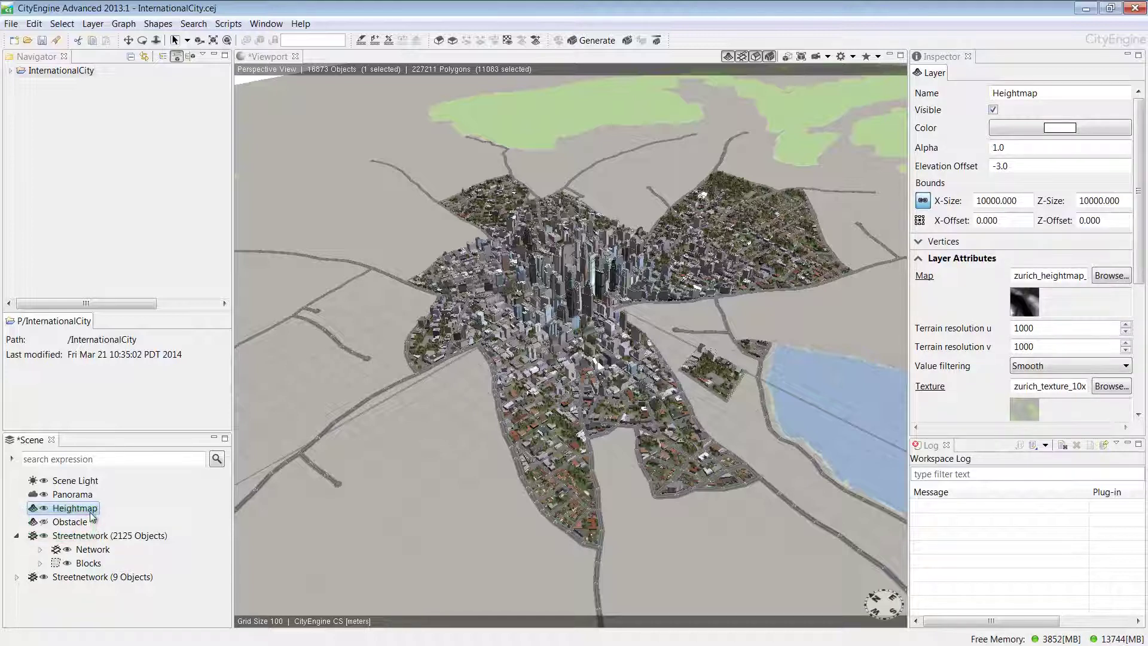
click(74, 522)
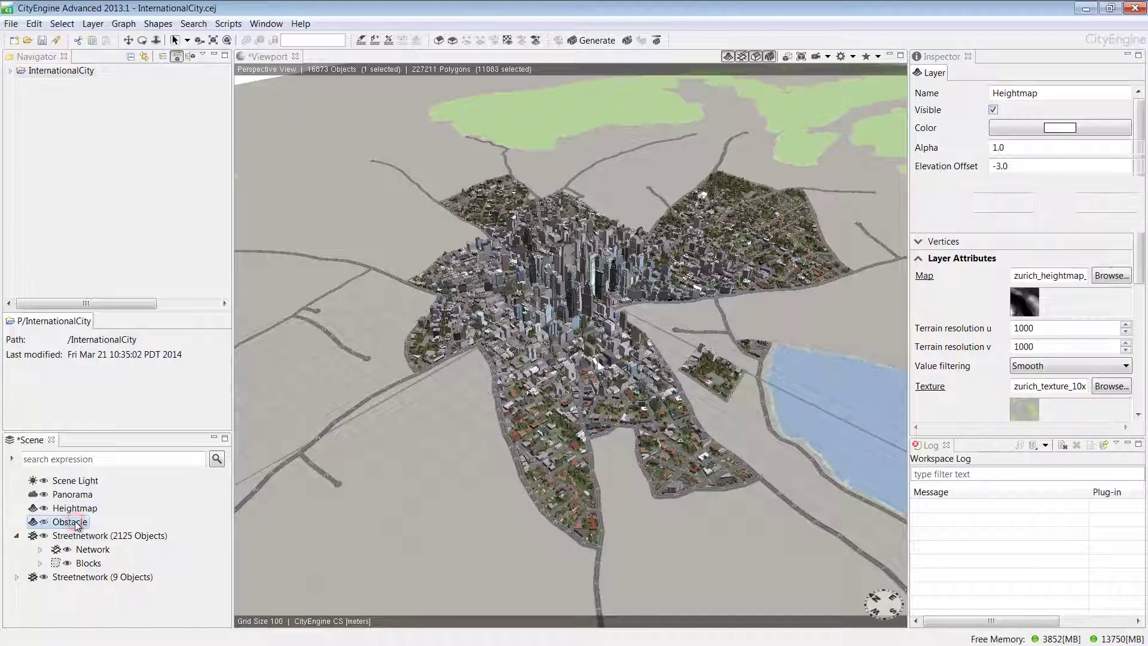
click(44, 509)
click(43, 521)
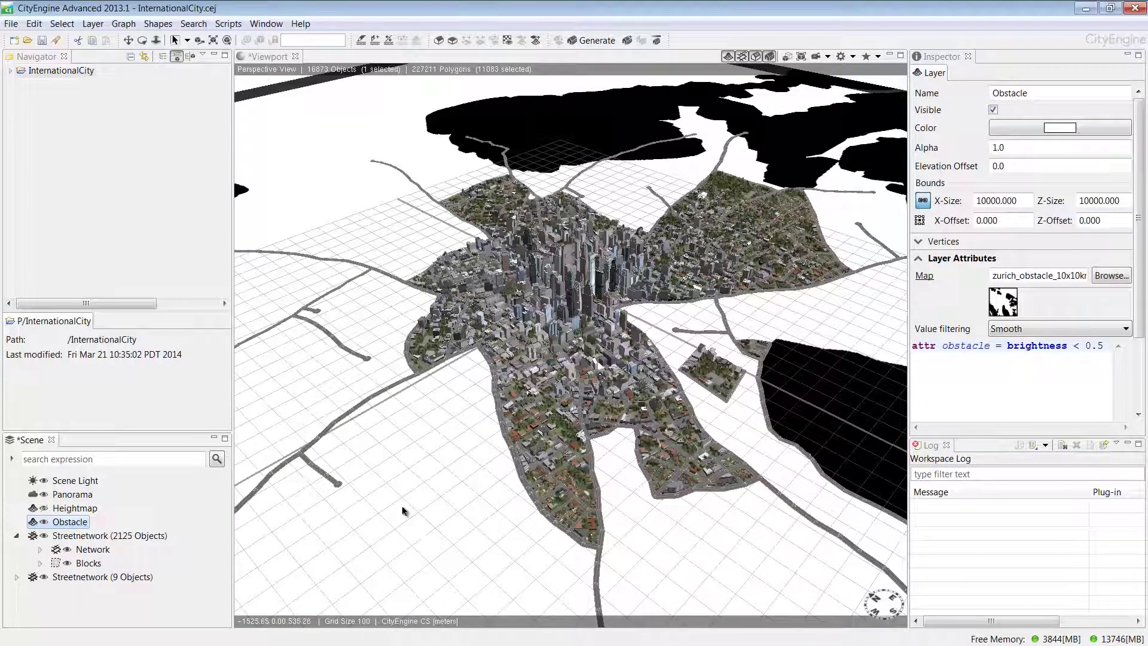
scroll(402, 509, down, 10)
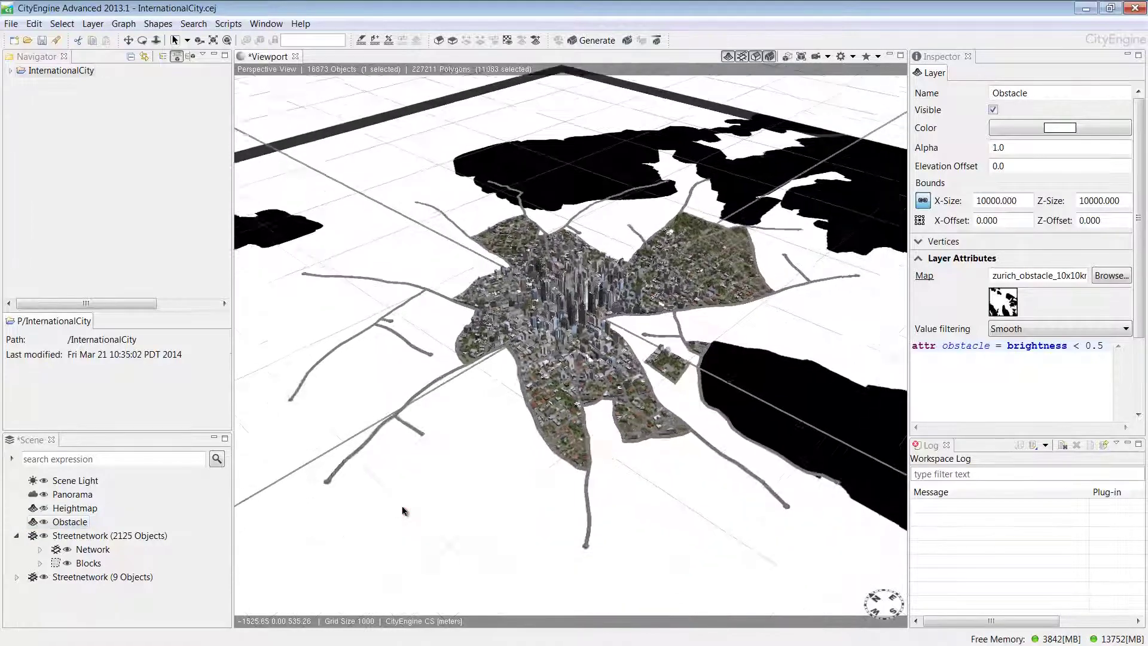
scroll(402, 510, down, 5)
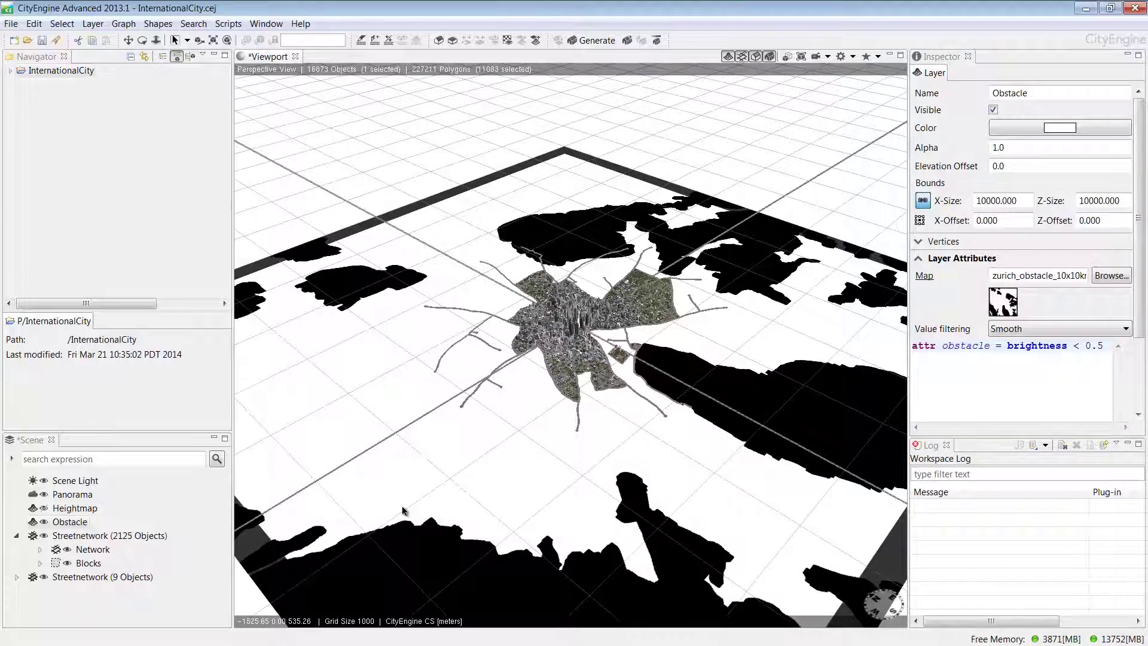
scroll(402, 509, up, 6)
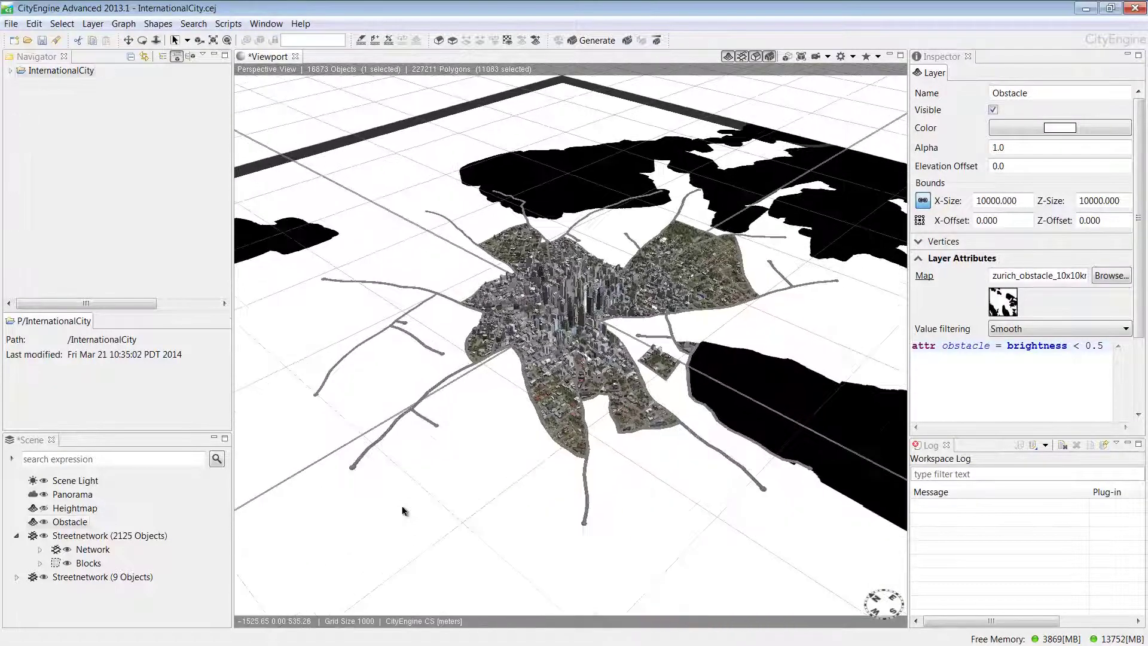
scroll(403, 509, up, 2)
click(48, 523)
click(43, 508)
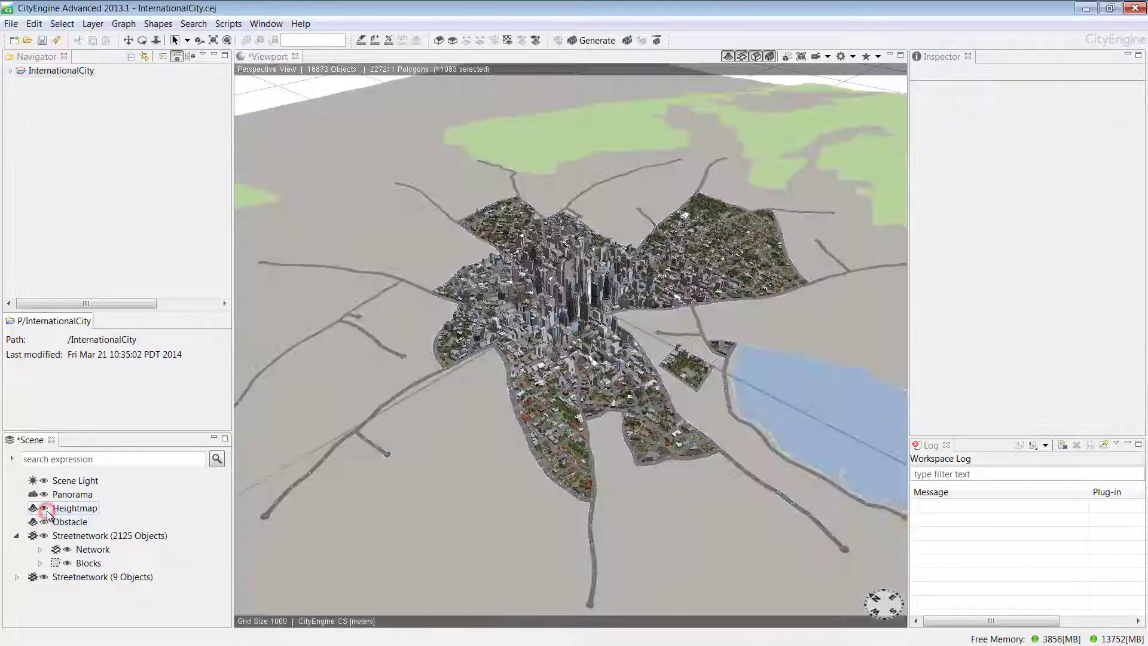
Show the Streetnetwork layer's Visible, Show Network and Show Blocks options in the Inspector
click(70, 537)
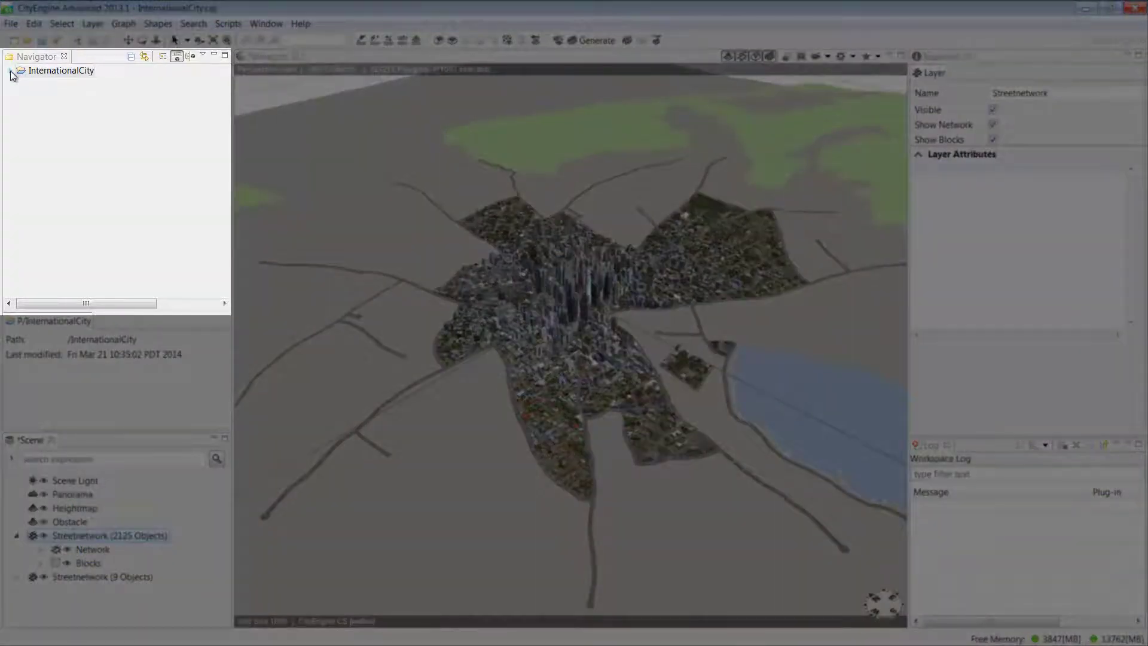
click(12, 73)
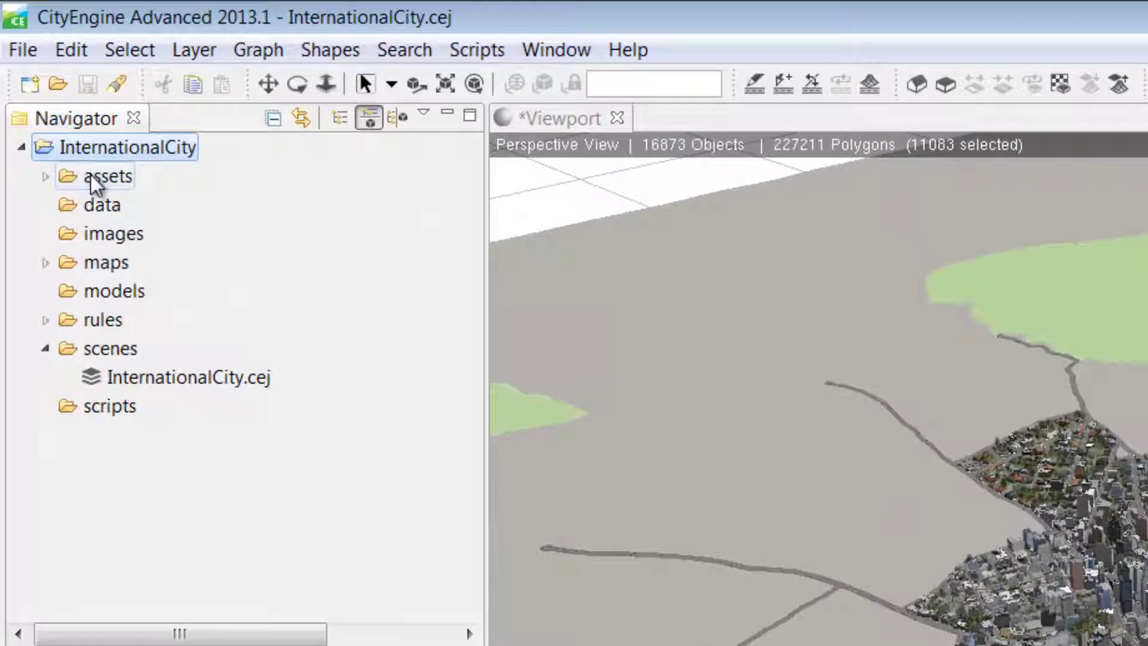
click(43, 83)
click(46, 177)
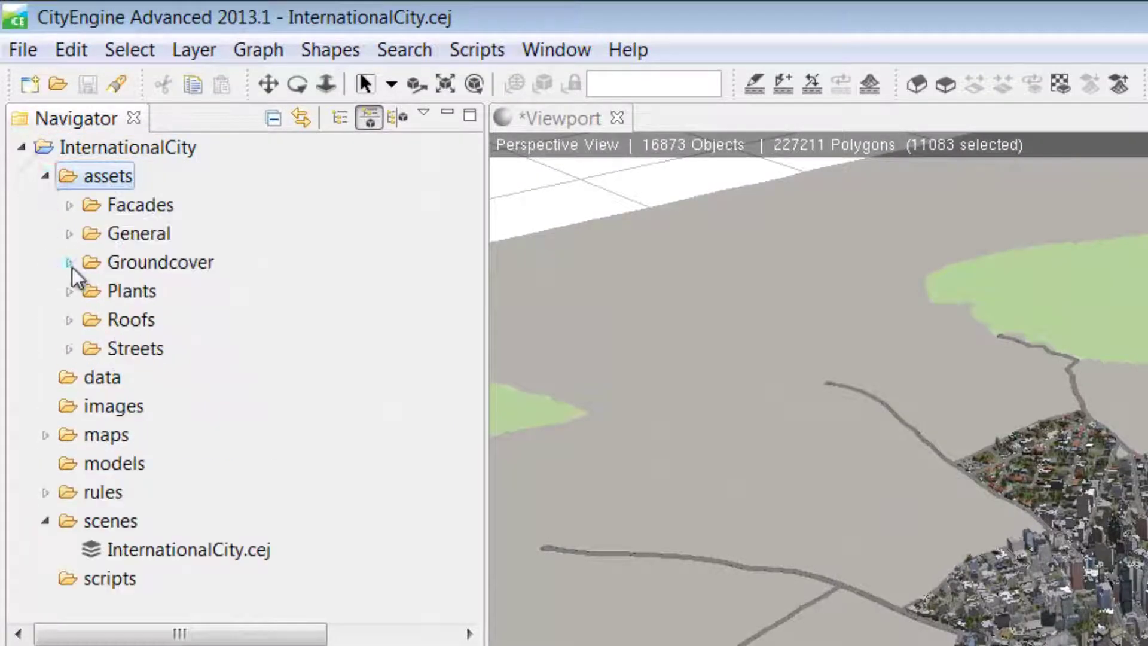
click(71, 293)
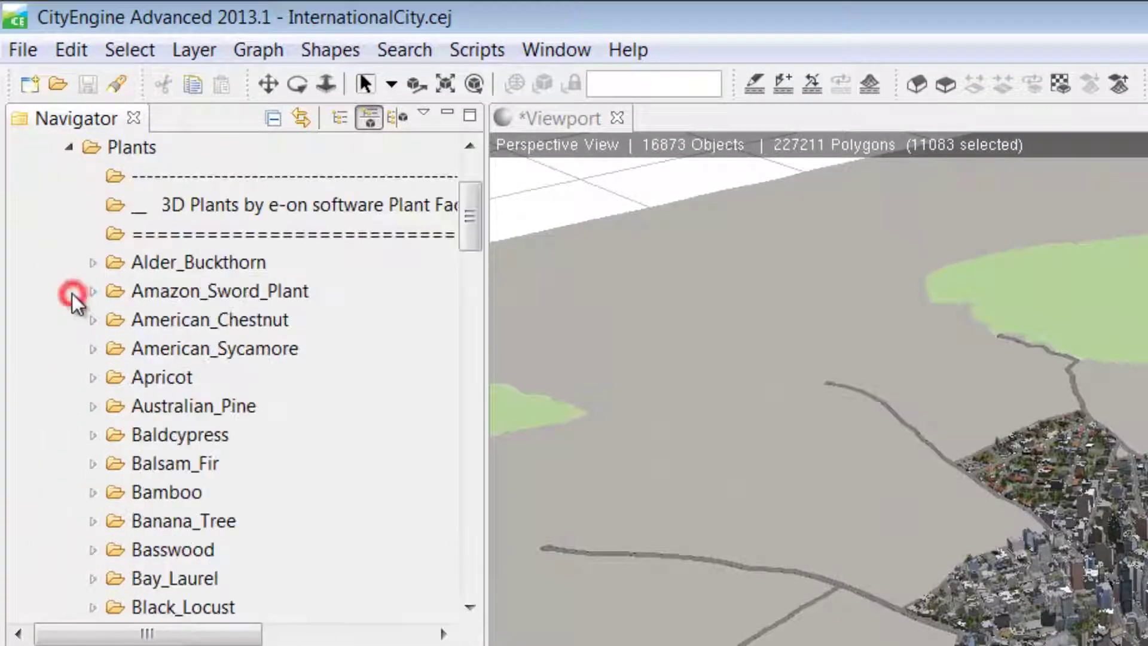
click(93, 267)
click(93, 266)
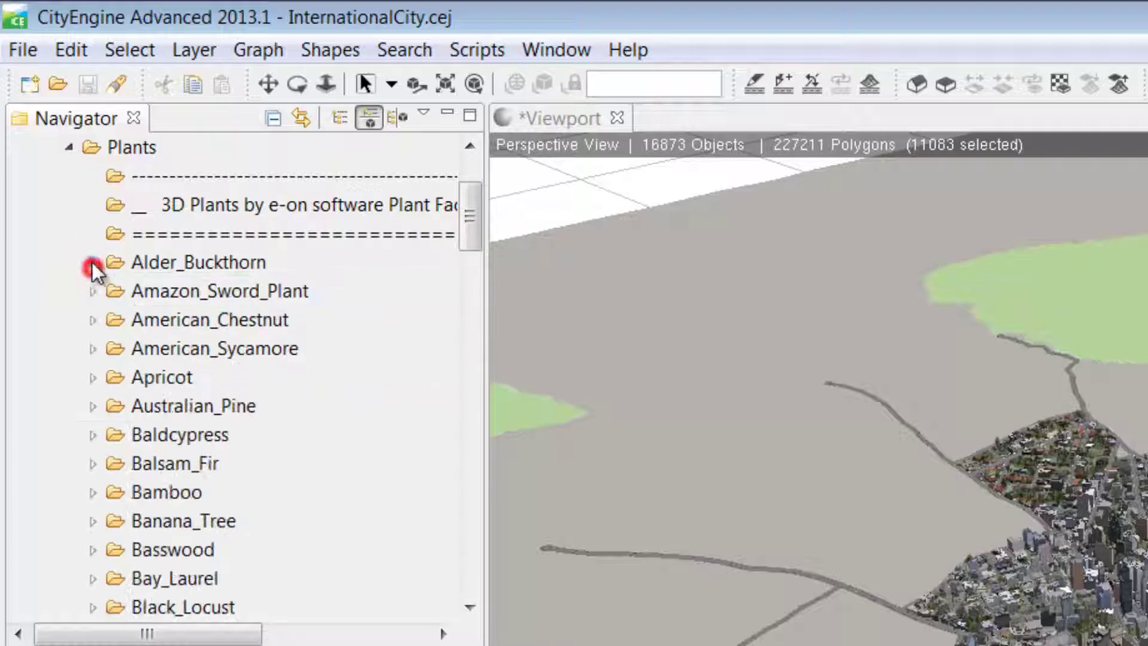
click(69, 147)
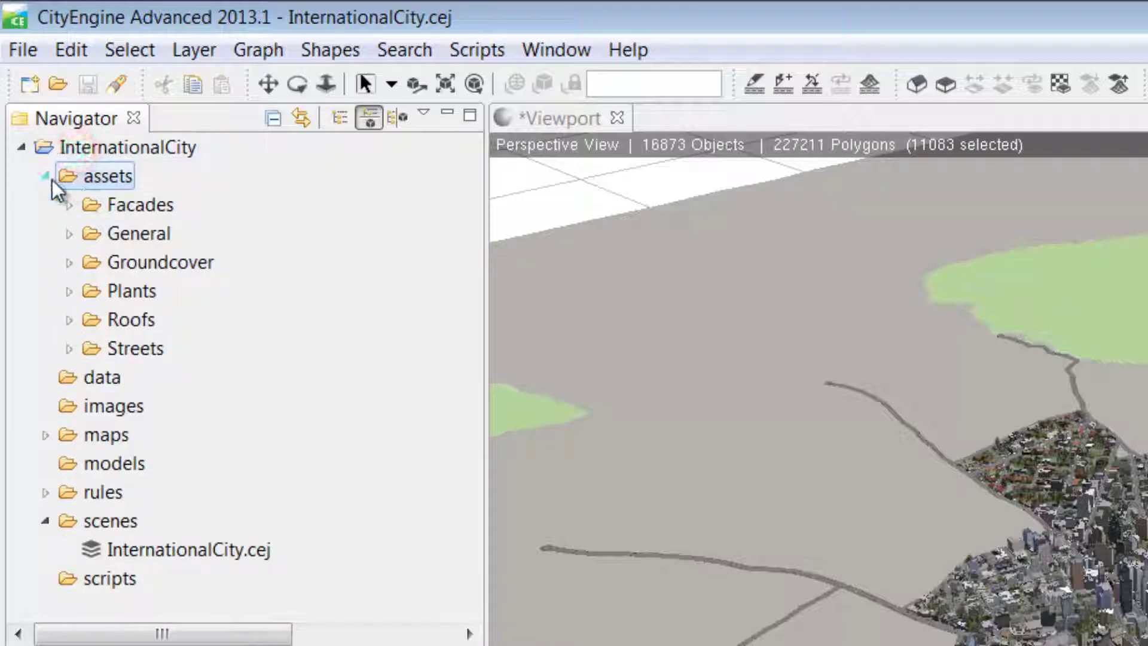
click(46, 177)
click(98, 209)
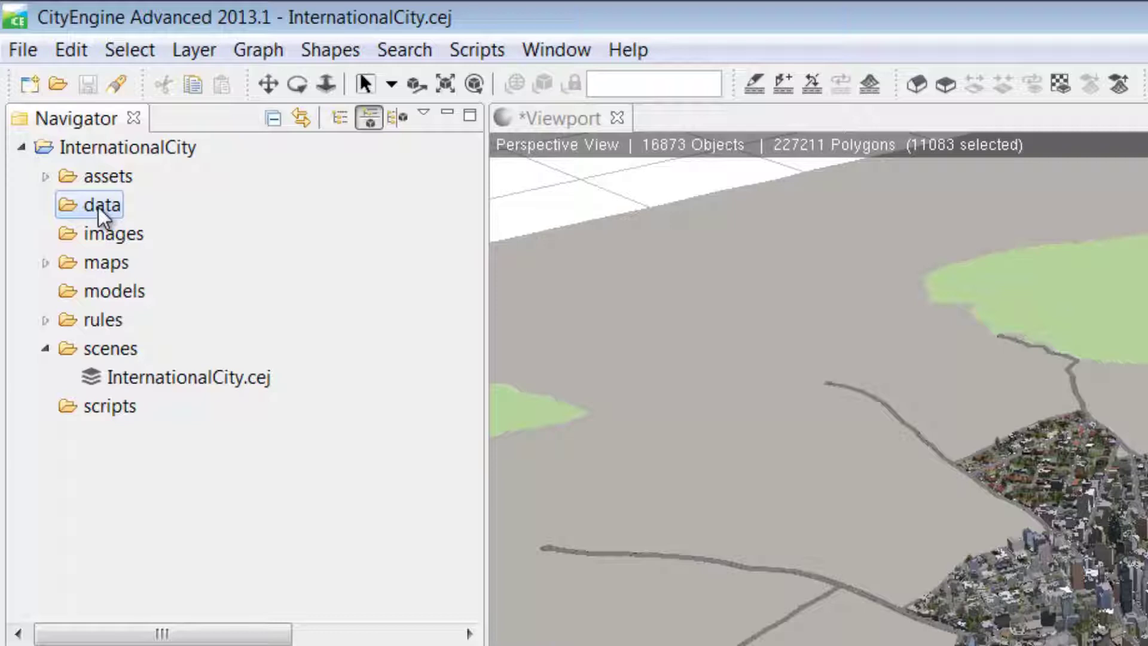
click(63, 236)
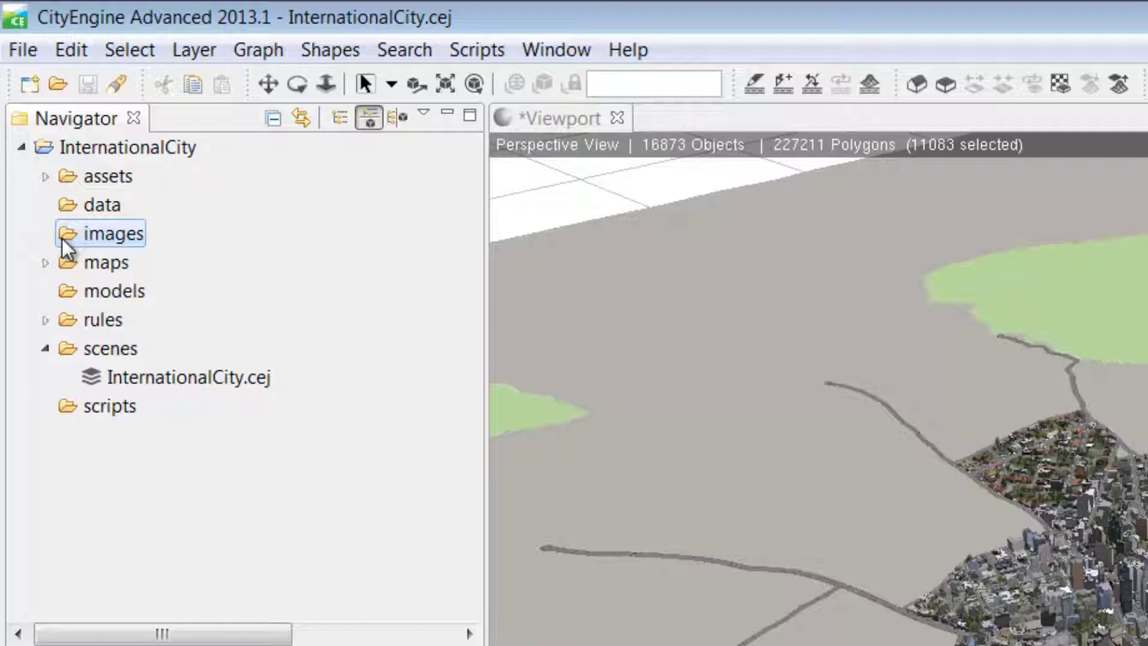
click(65, 263)
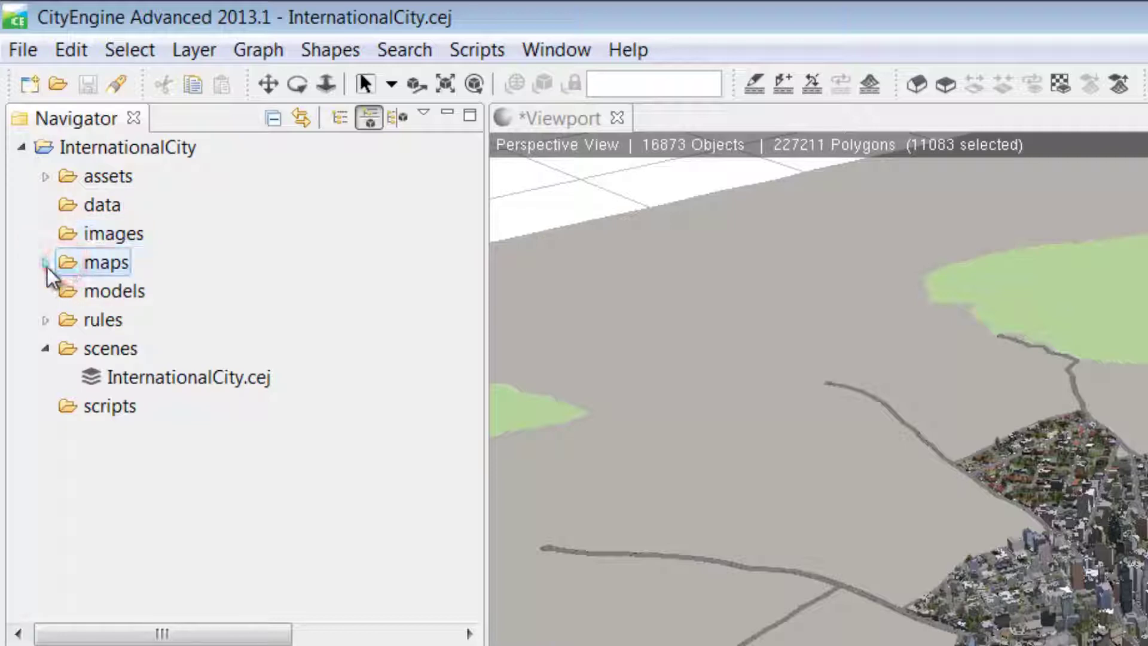
click(45, 263)
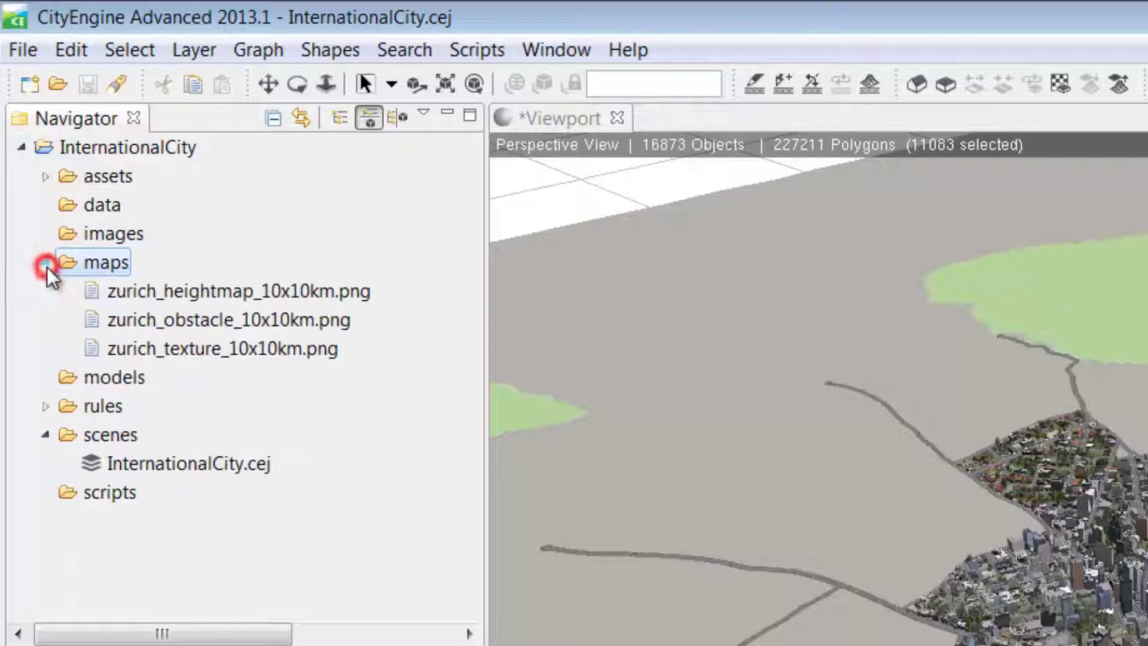
click(109, 290)
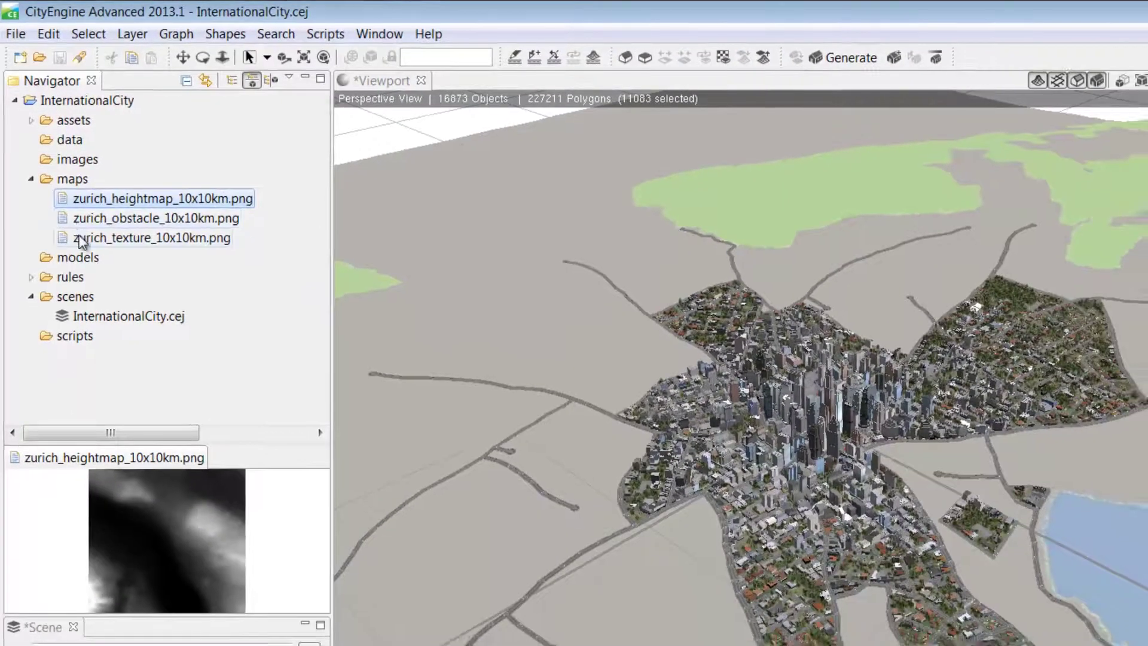
click(83, 247)
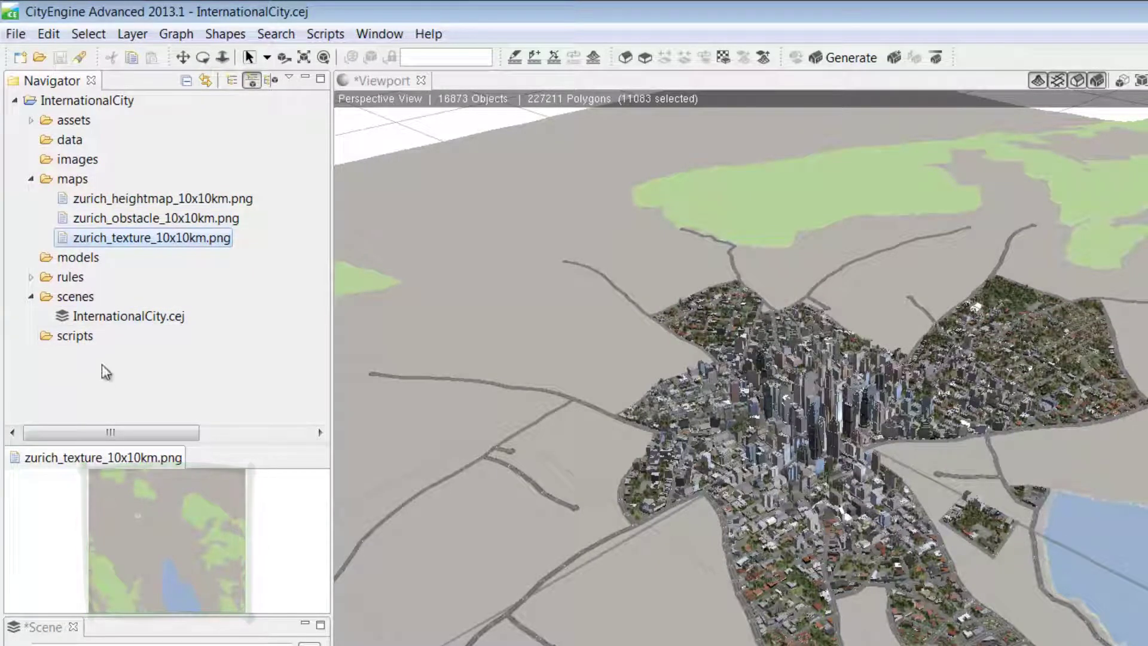
click(31, 179)
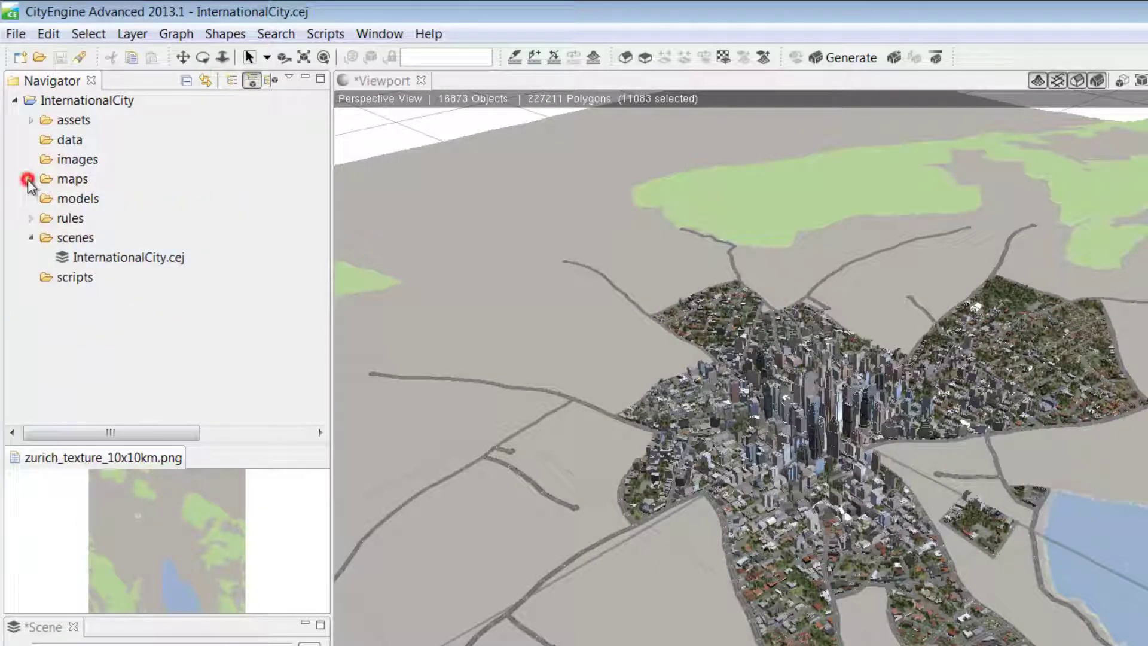
click(62, 198)
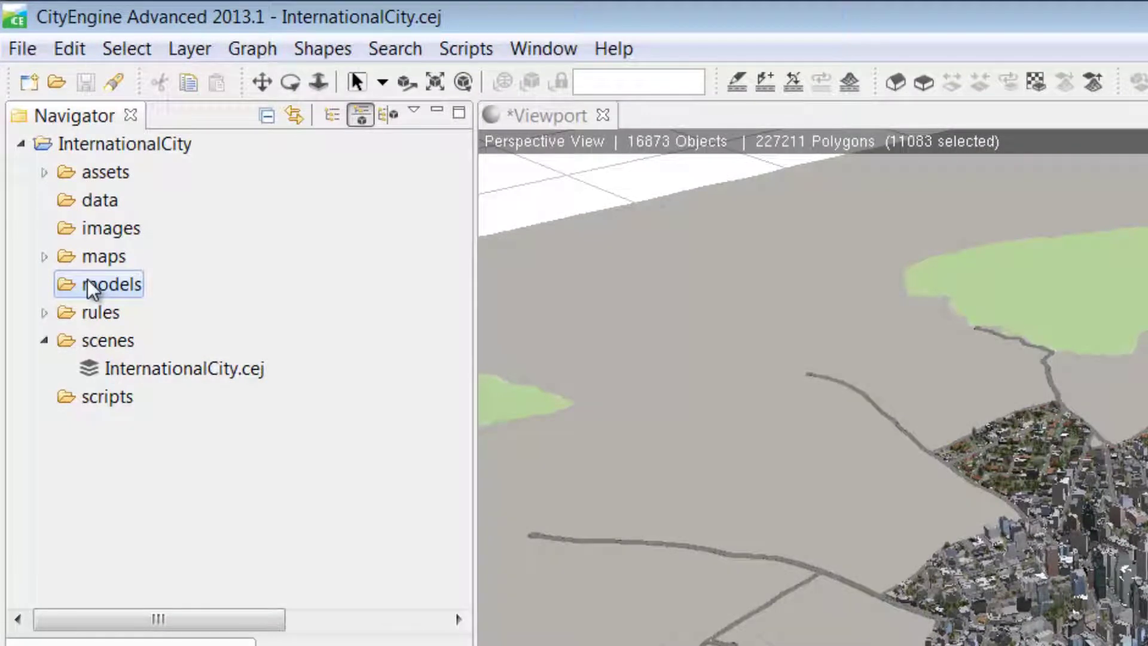
Preview International City.cga from the rules folder, then select the InternationalCity.cej scene file
click(45, 313)
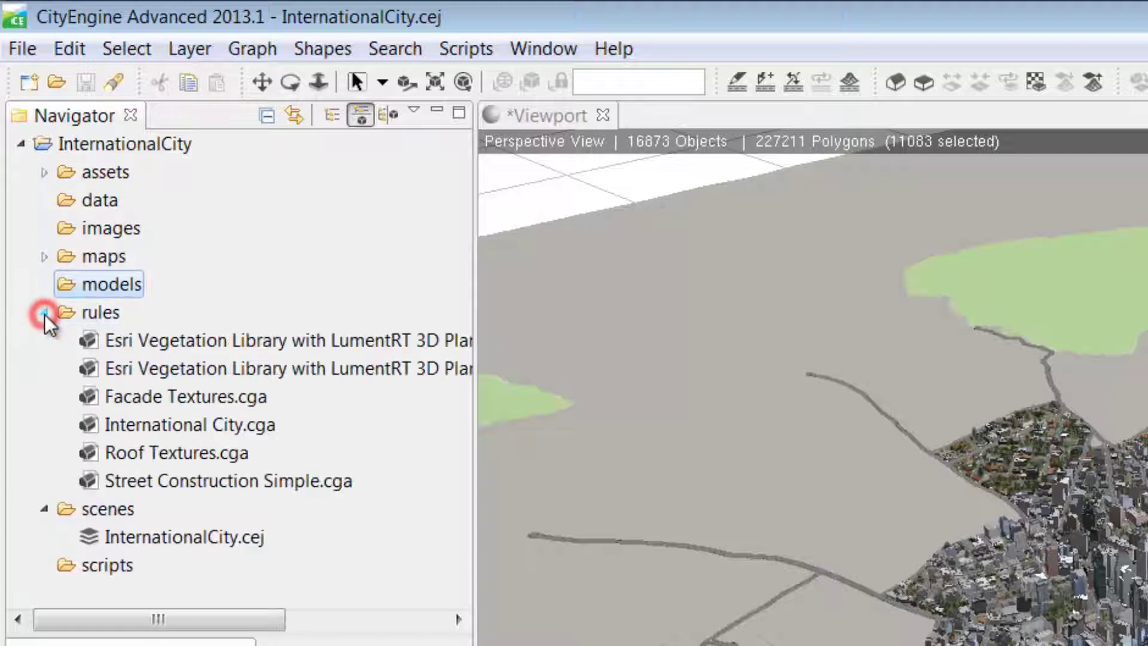
click(131, 432)
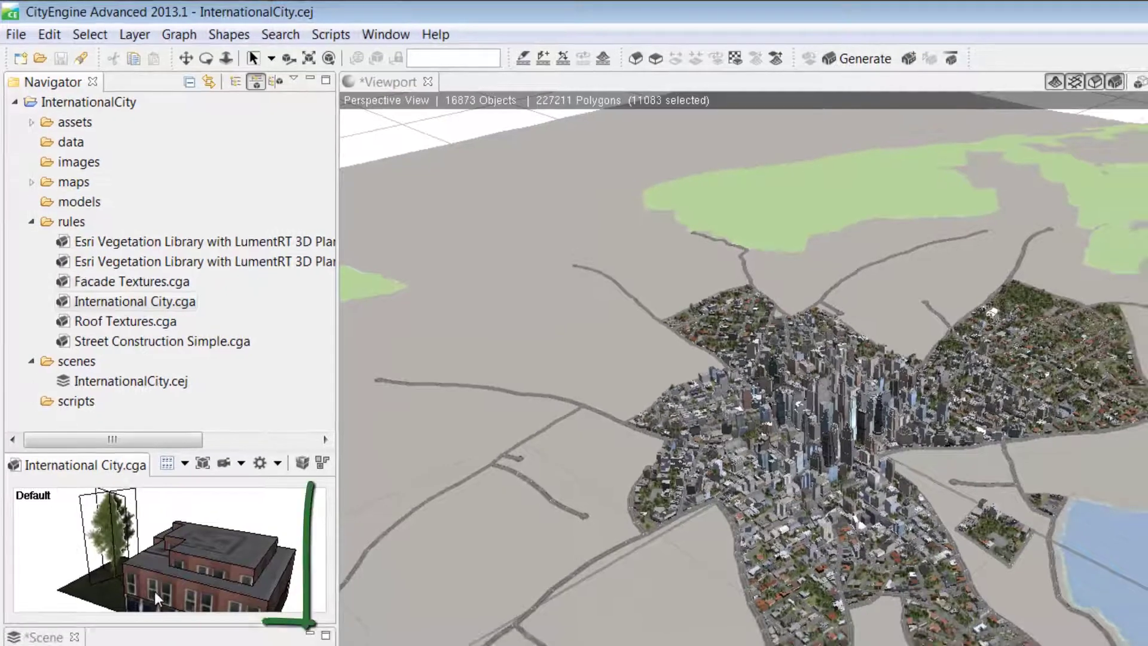
click(32, 222)
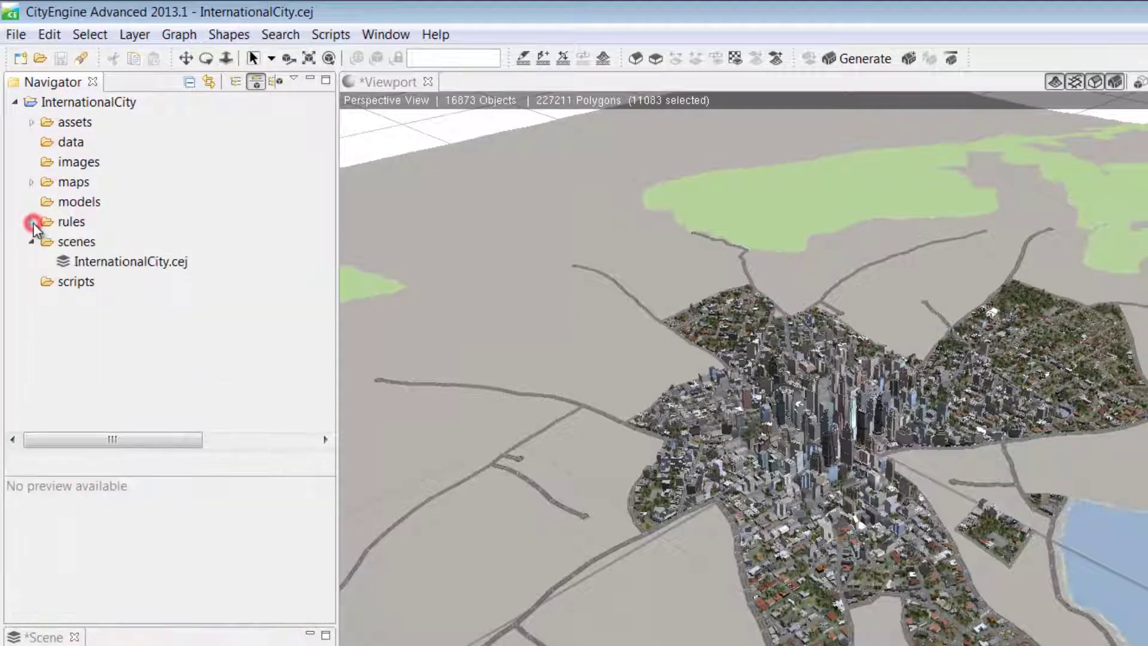
click(102, 264)
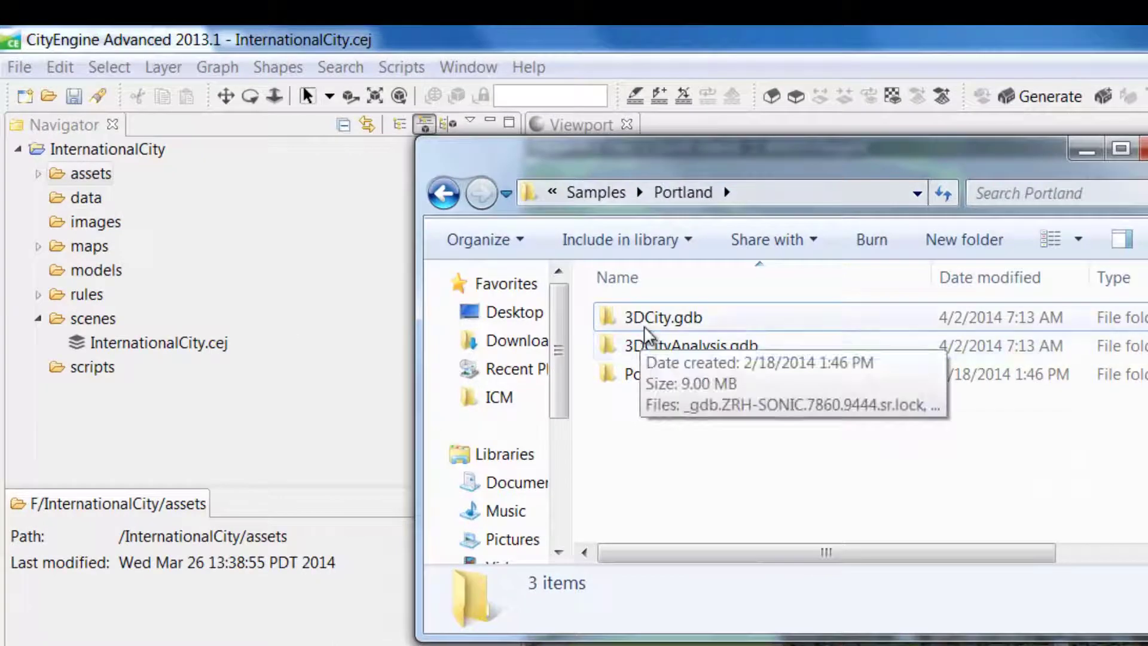
Drag 3DCity.gdb onto the assets folder and import it with 'Copy files and folders'
drag(645, 329, 89, 199)
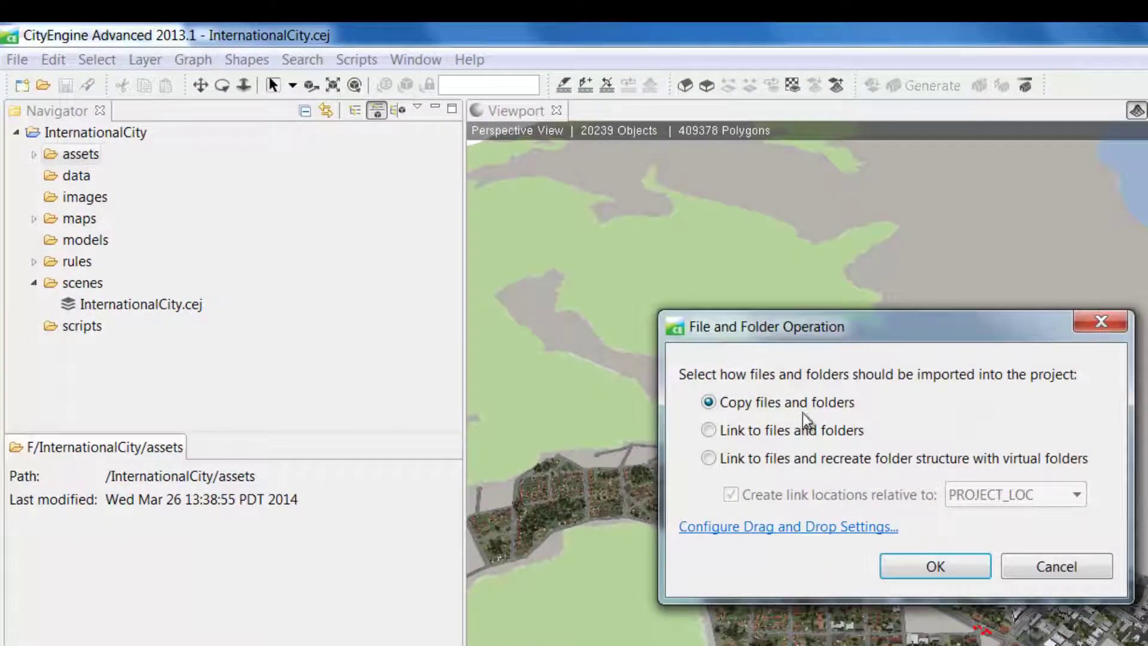
click(708, 431)
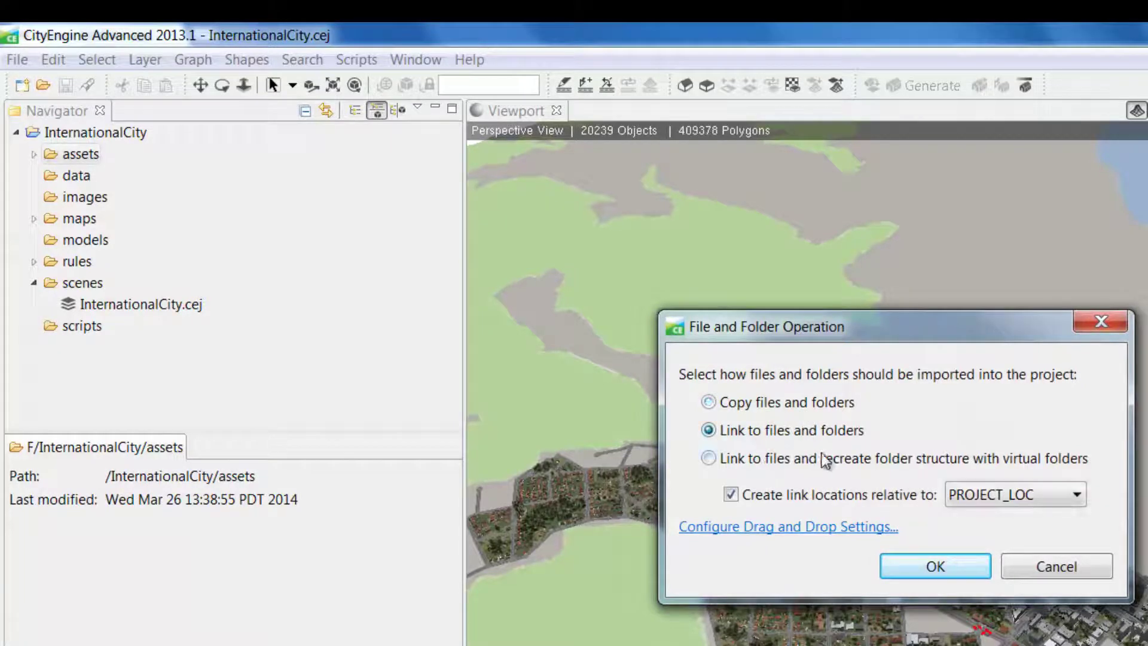
click(707, 458)
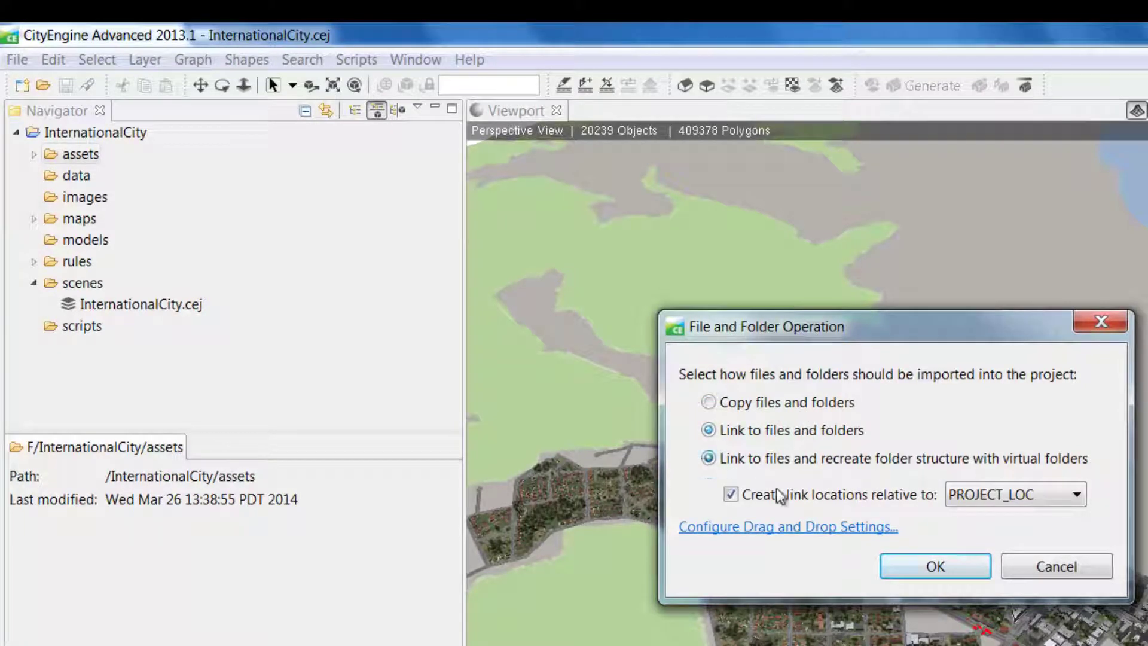
click(723, 405)
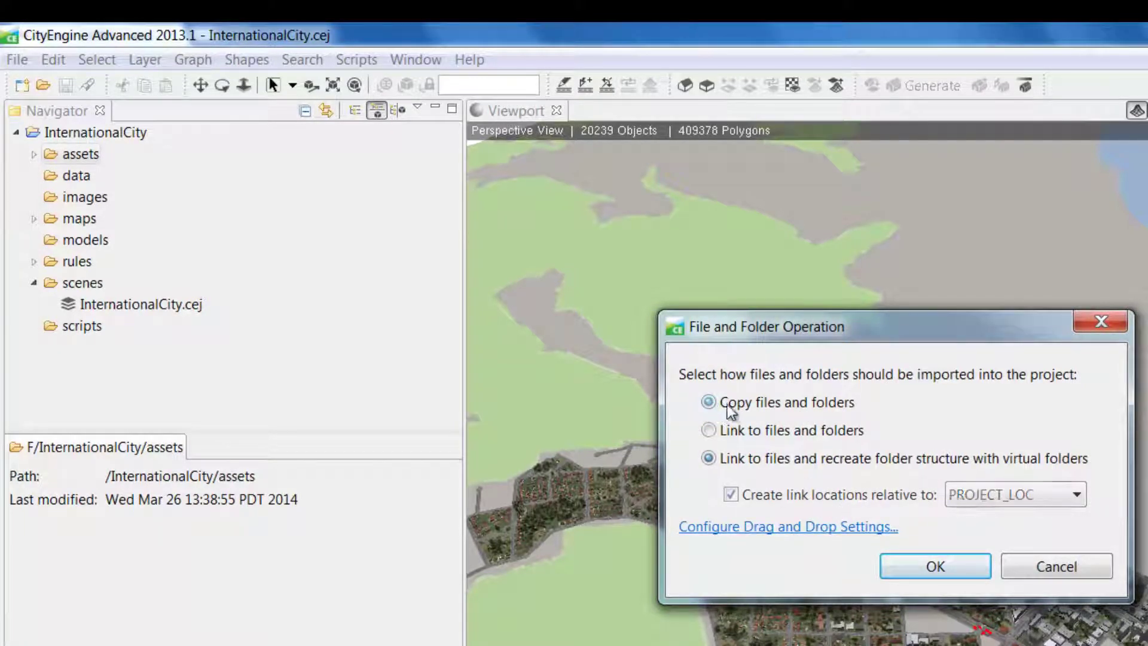
click(959, 564)
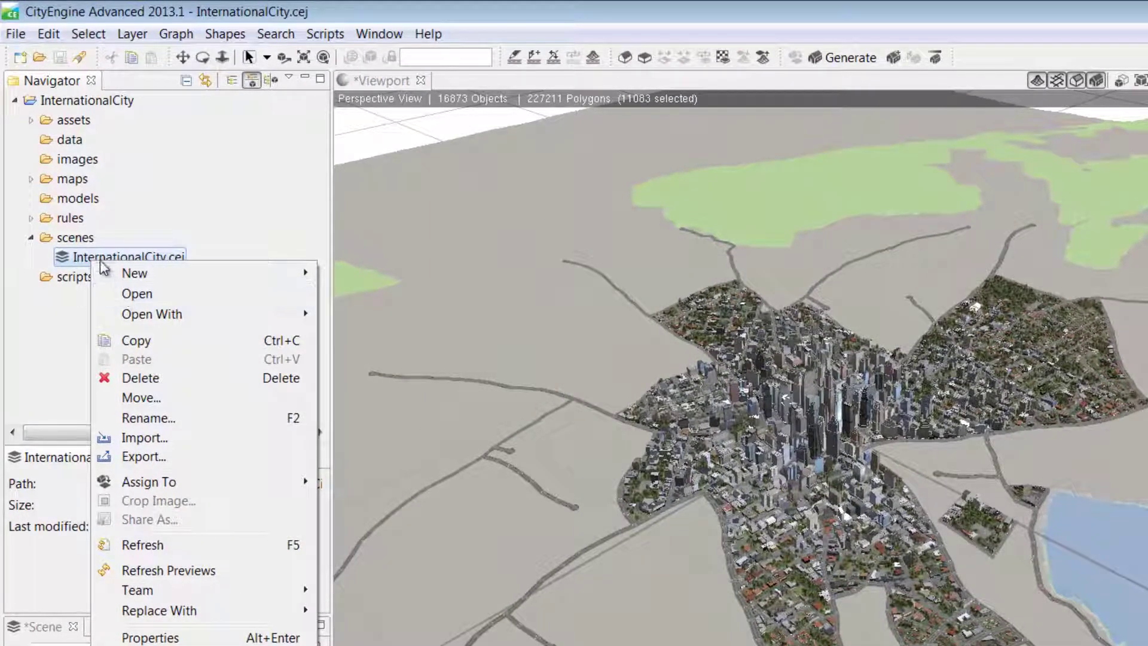
Open International City.cga in the rule editor and enlarge the editor panes
click(31, 237)
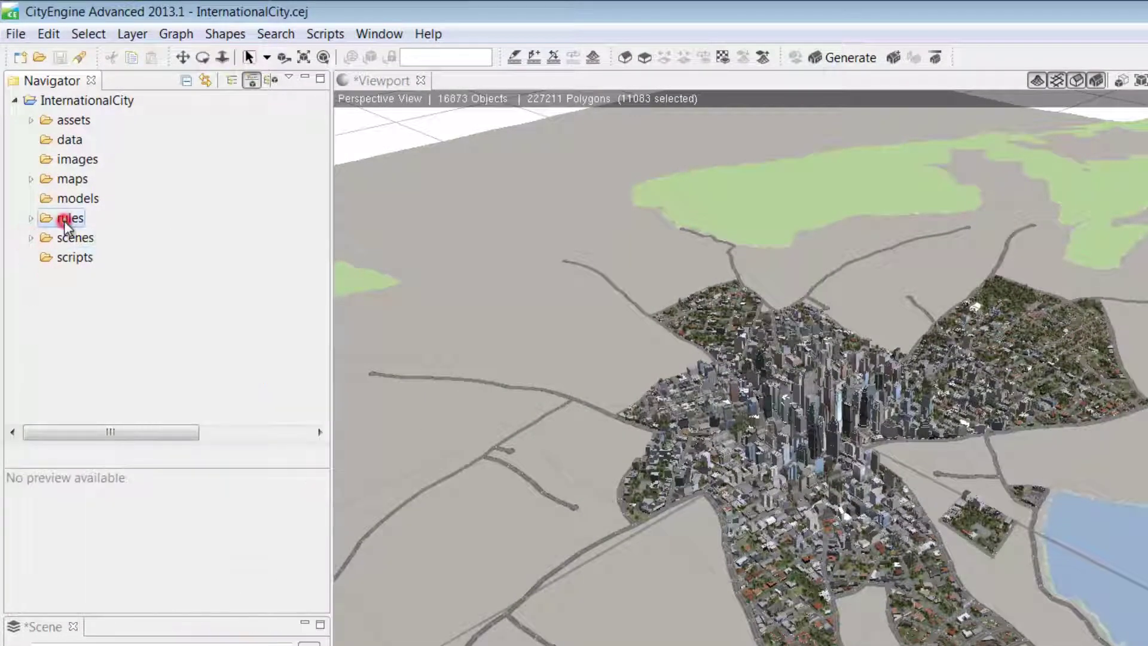
click(39, 220)
click(31, 219)
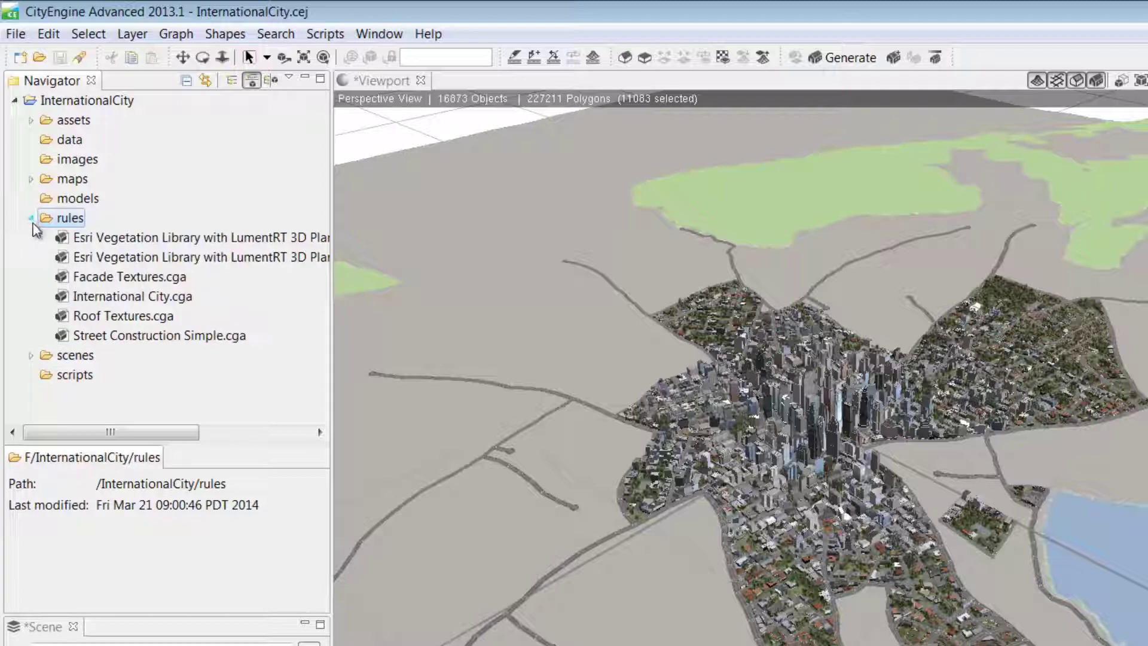
double_click(102, 296)
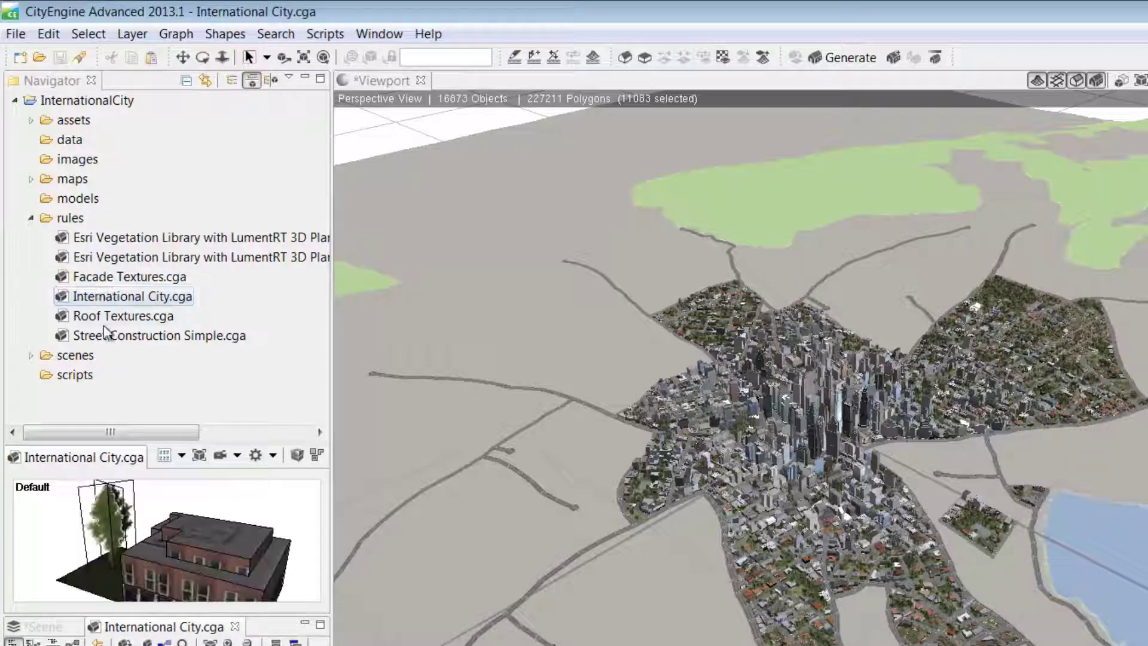
drag(262, 613, 265, 516)
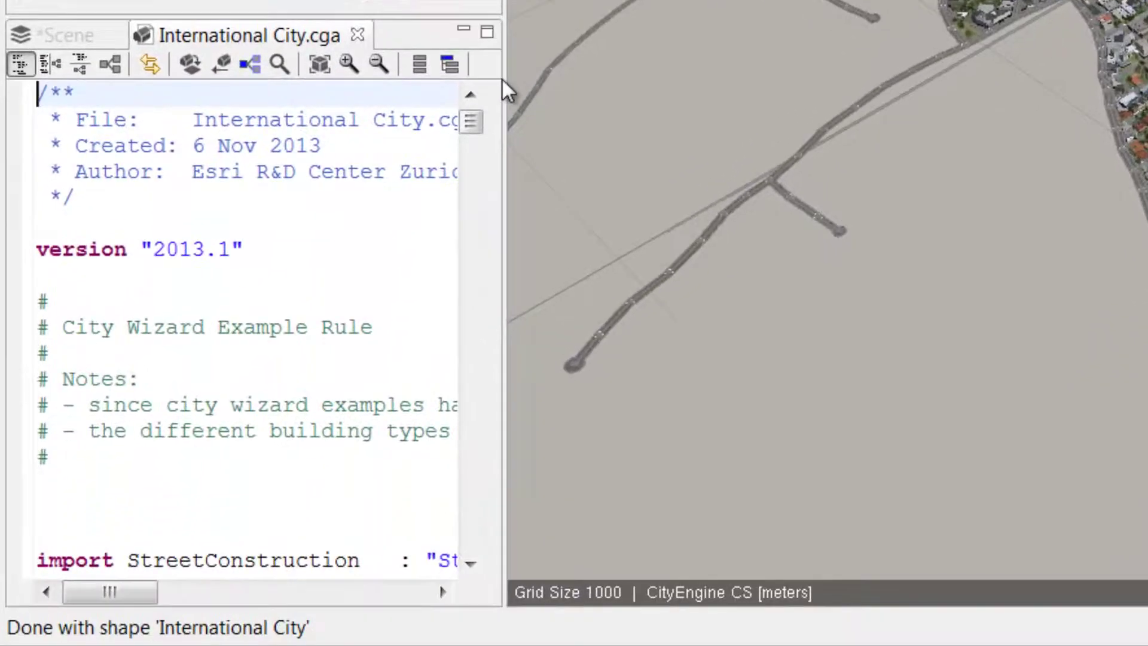
drag(383, 440, 458, 453)
drag(603, 95, 632, 152)
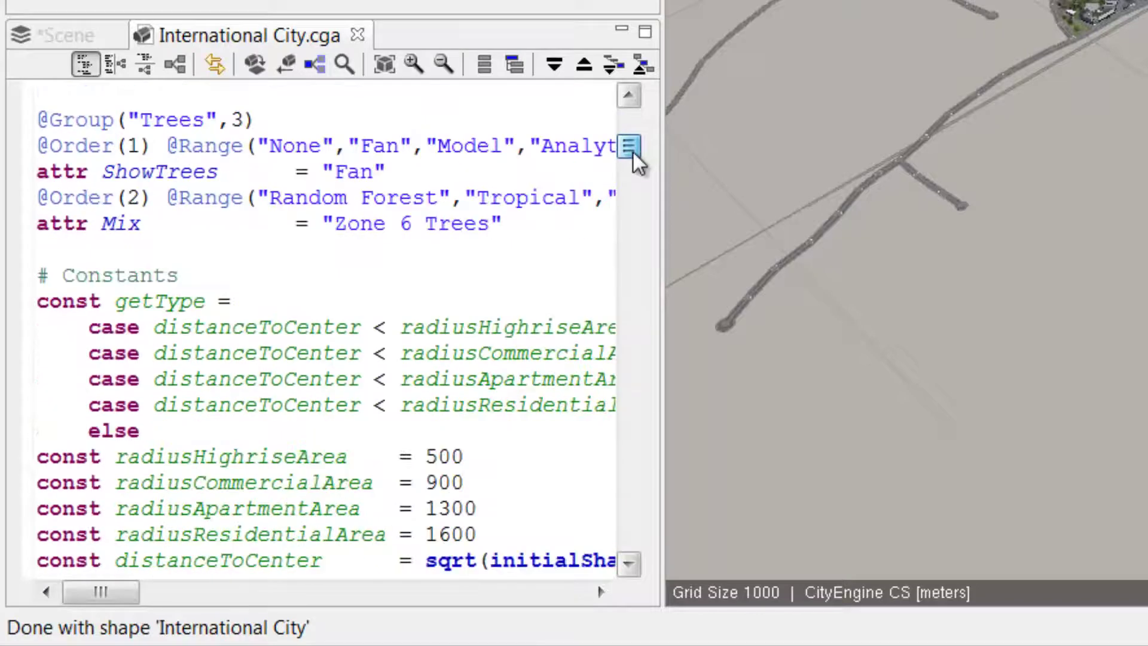
View the rule as a zoomed-to-fit visual node graph, then return to the textual code
click(177, 65)
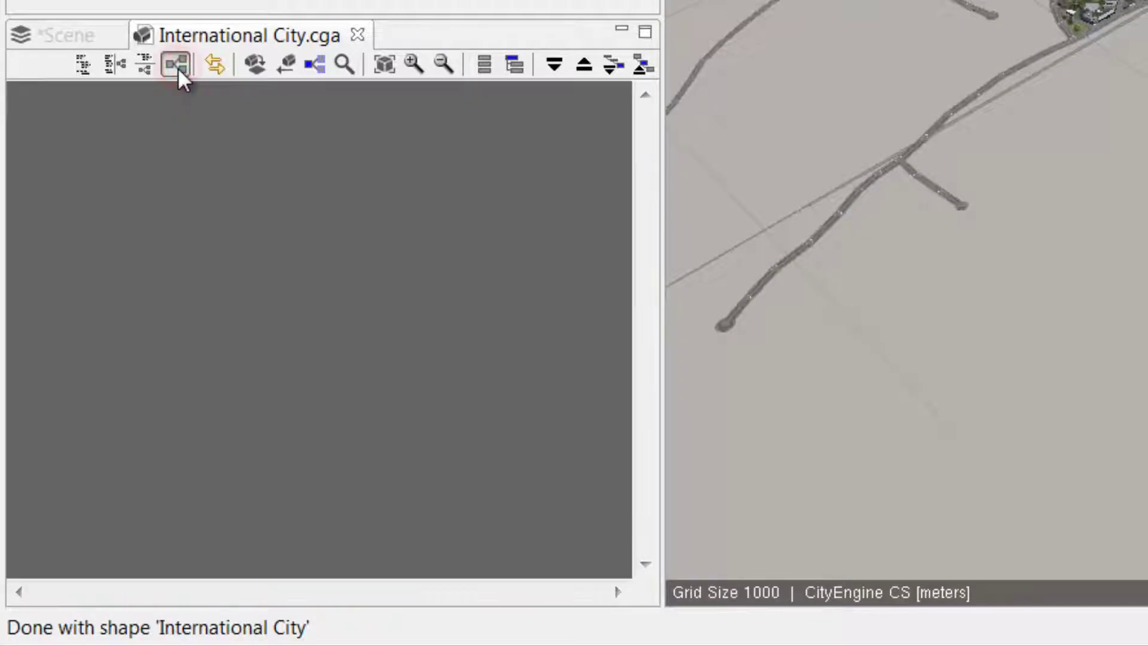
click(381, 66)
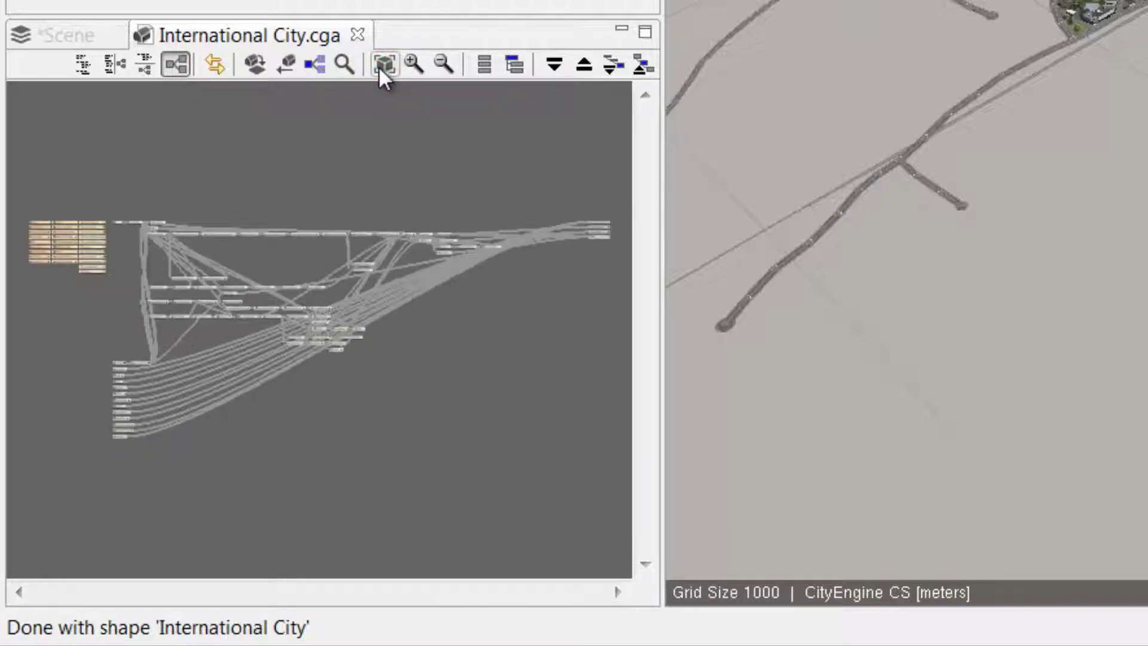
click(85, 63)
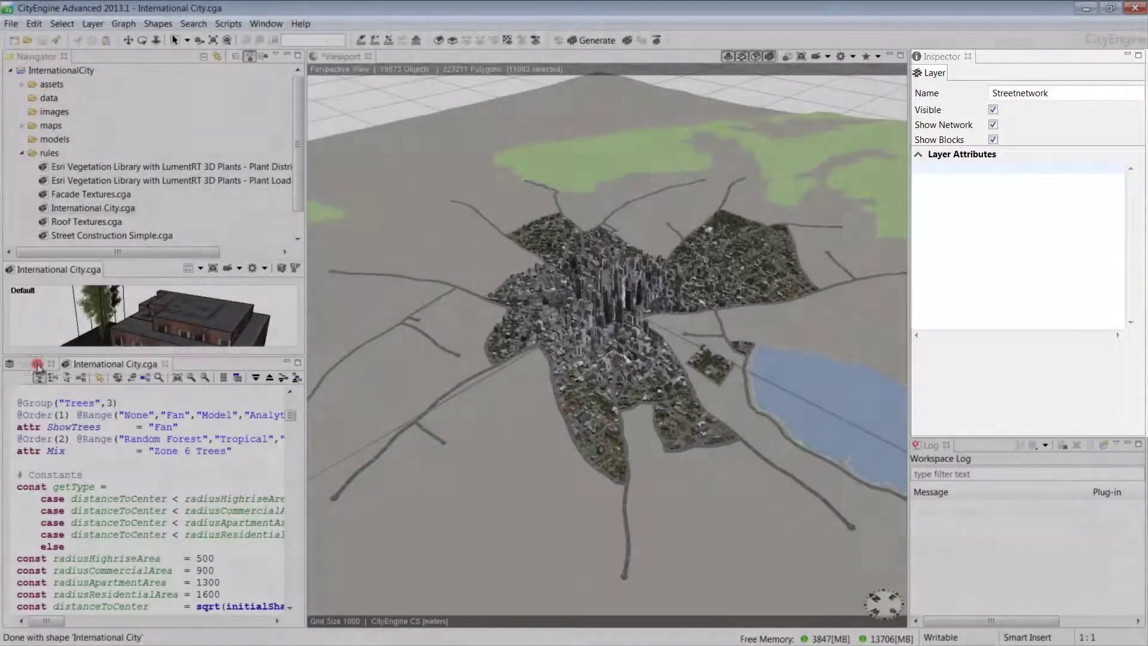
Marquee-select the downtown high-rise buildings in replace mode, picking up 395 shapes
click(36, 364)
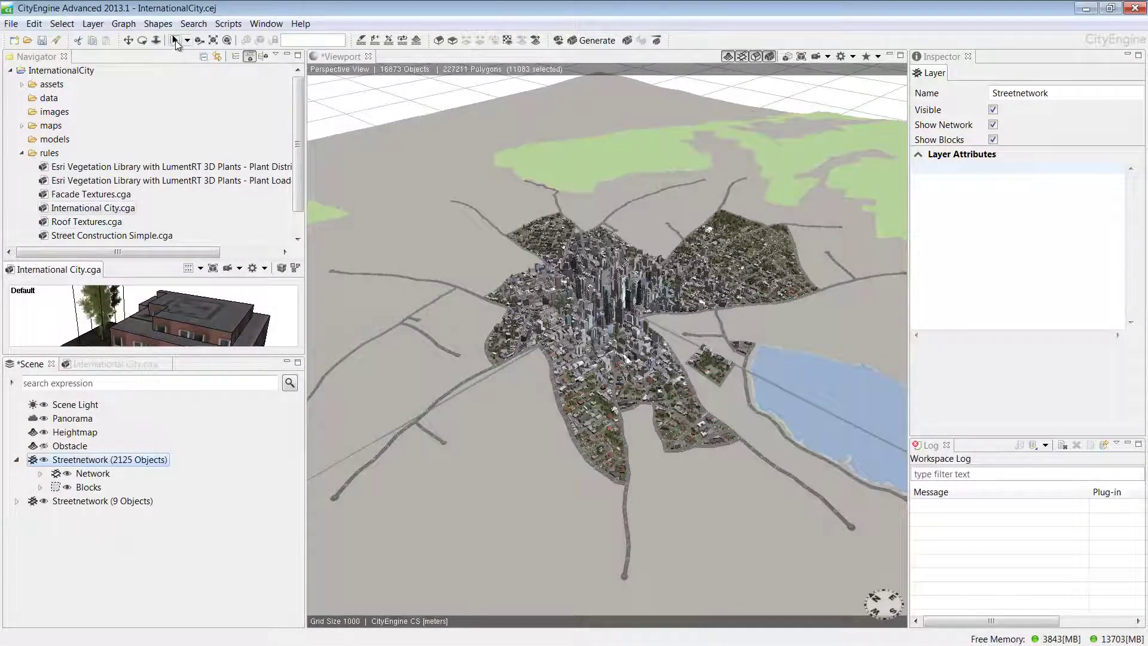
click(187, 40)
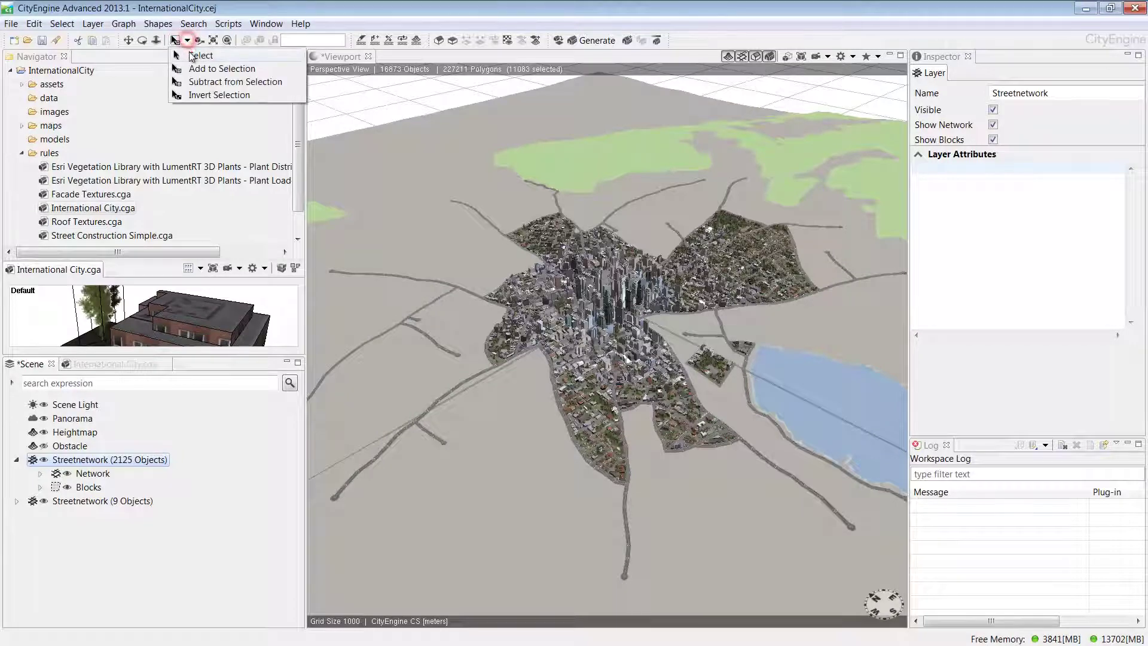
click(191, 55)
drag(549, 267, 614, 313)
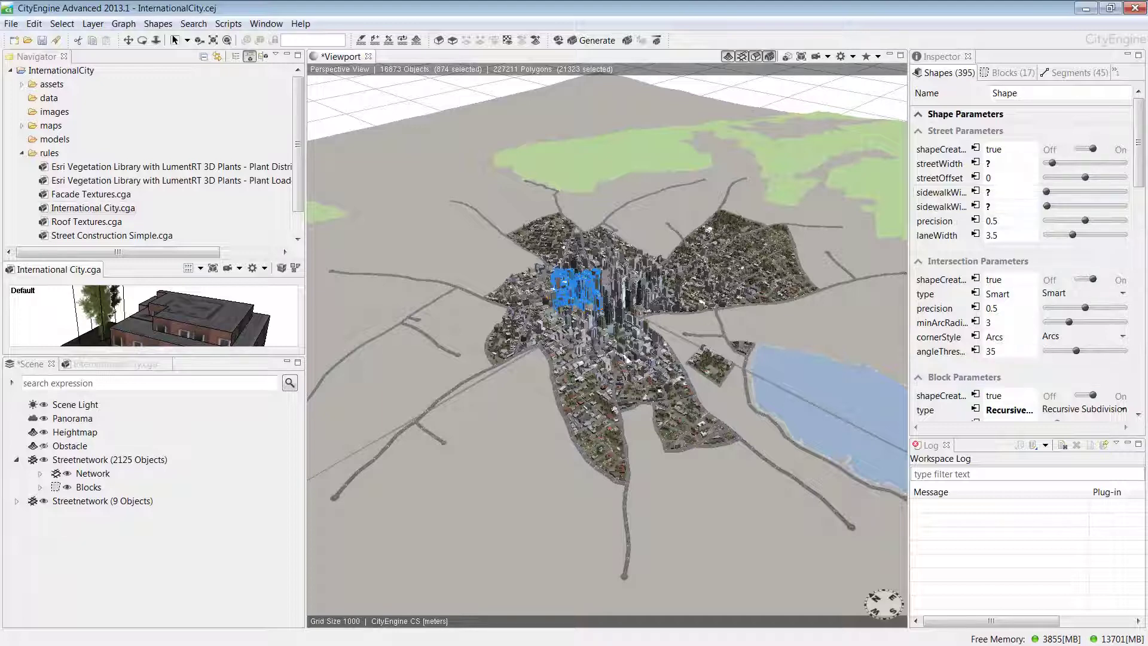
Deselect all downtown buildings with Ctrl+Shift+A, leaving the Inspector empty
click(1027, 474)
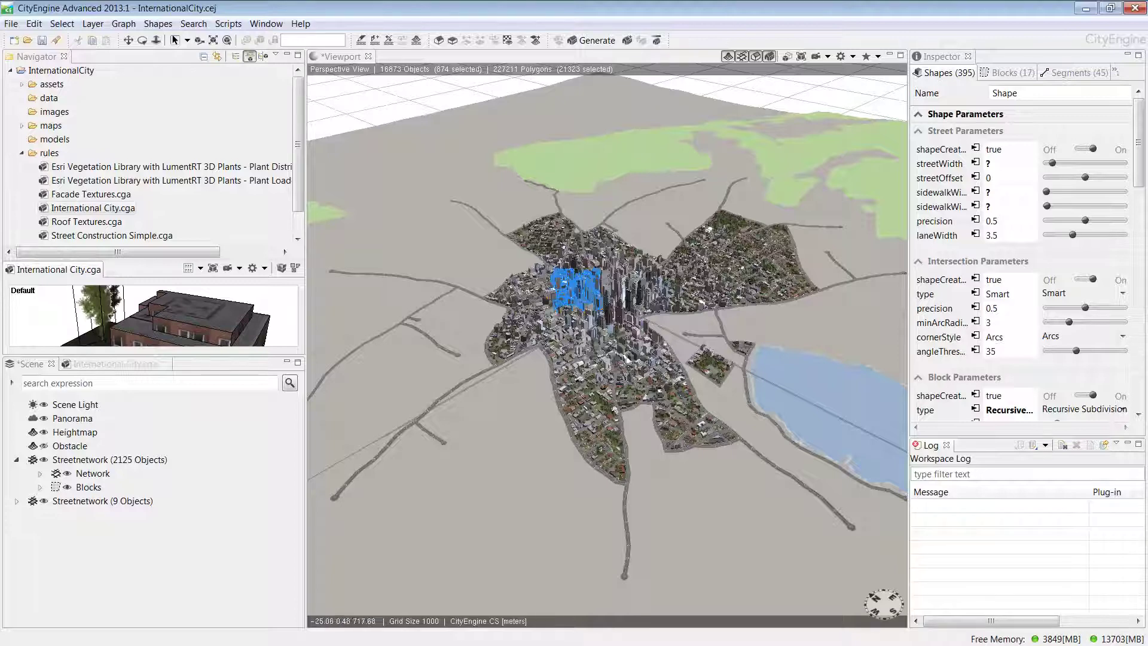
click(671, 326)
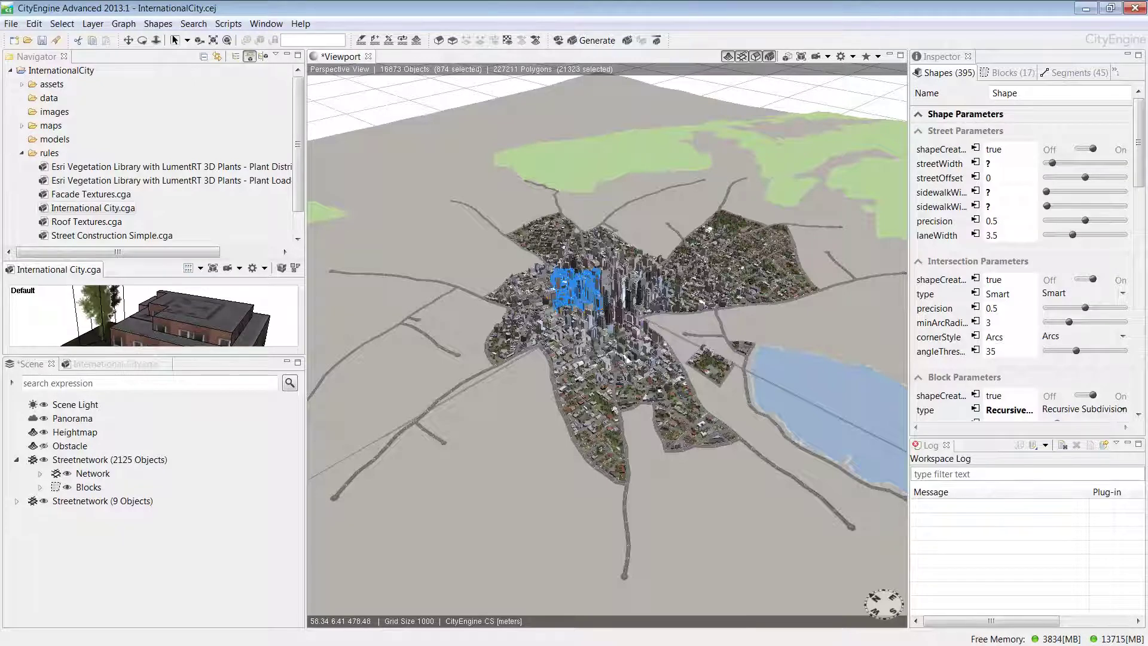
key(ctrl+shift+a)
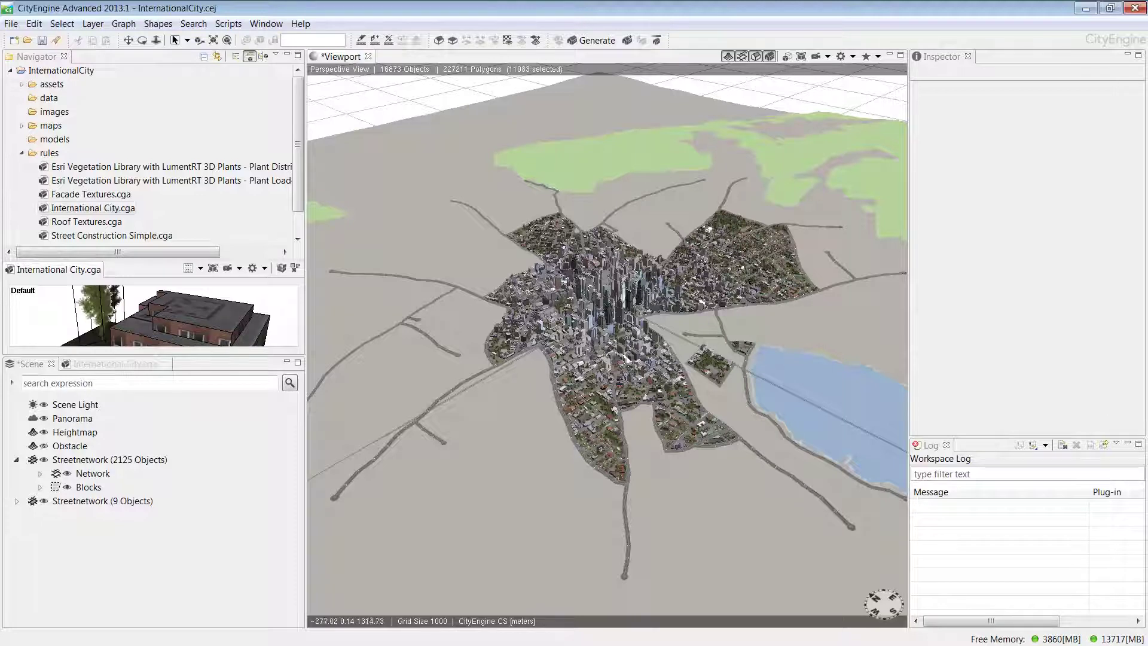
Select the 18 lakeside street shapes, frame them and zoom out, then show the bookmarks list
click(739, 398)
drag(738, 398, 780, 430)
key(f)
scroll(607, 343, down, 5)
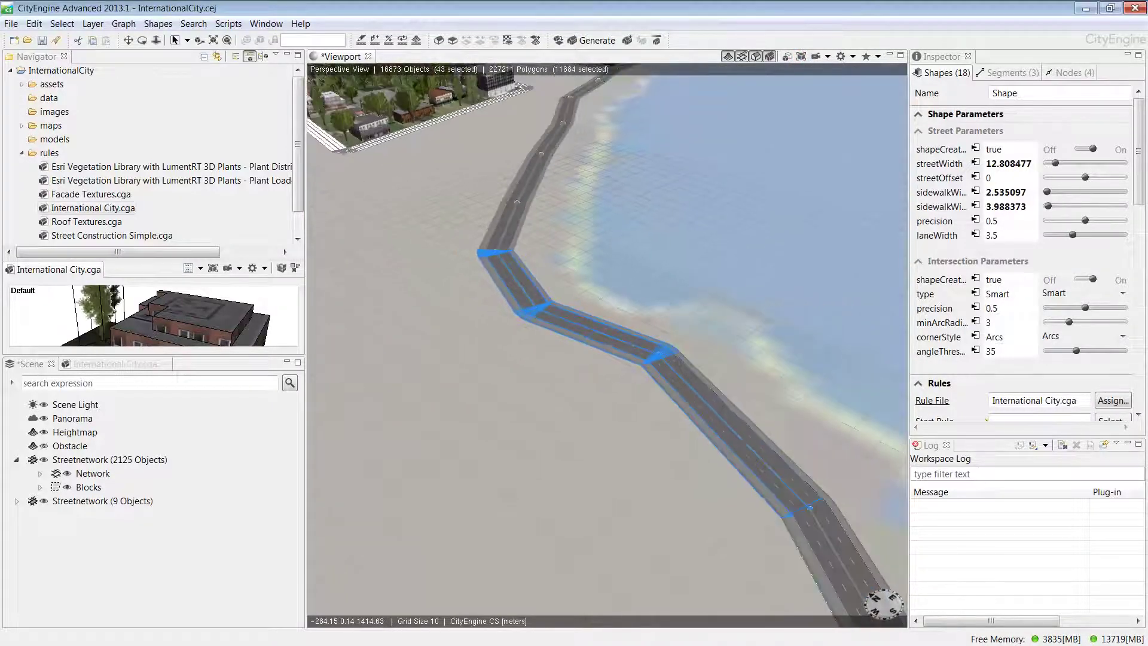
scroll(607, 344, down, 3)
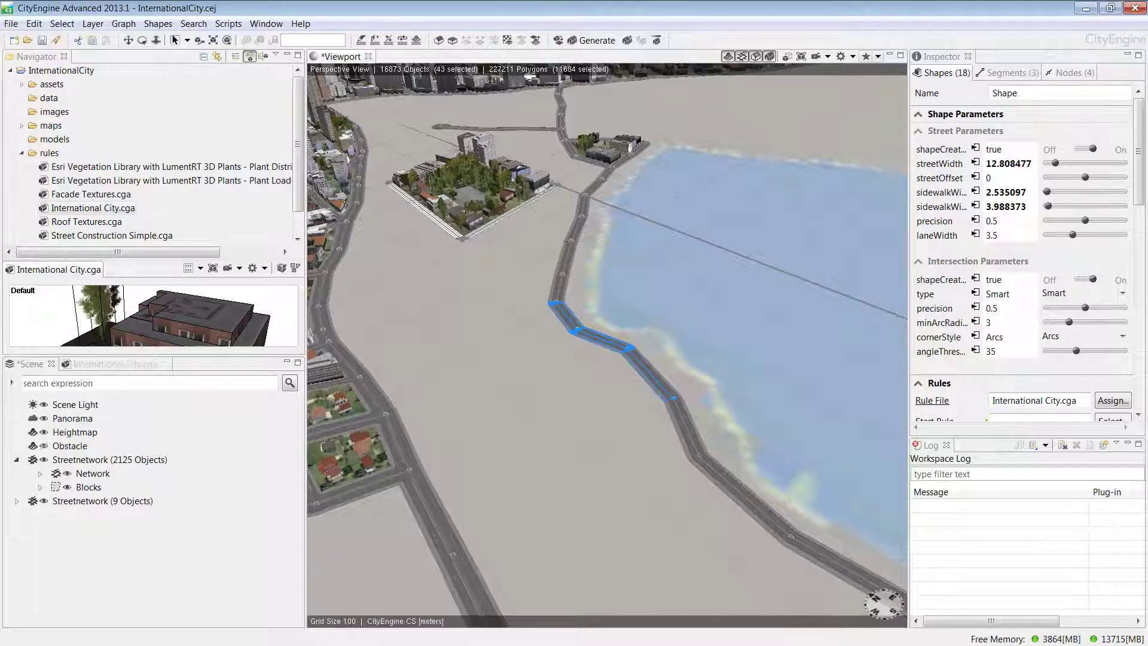
click(877, 56)
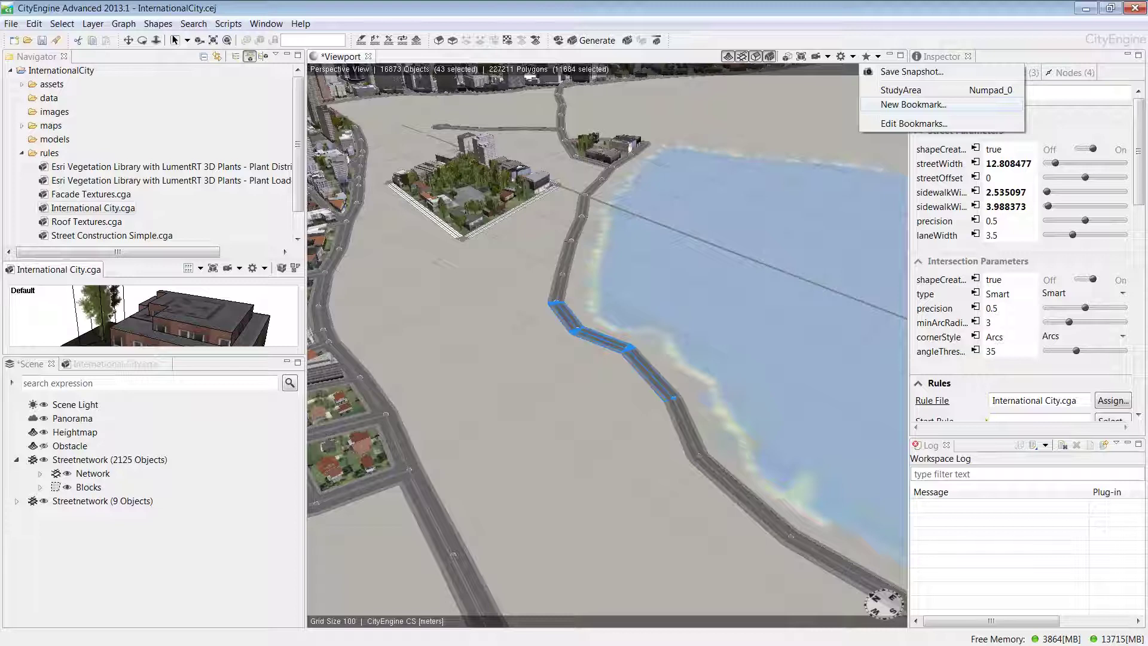
Save the current view as bookmark 'Project Area', then deselect the roads and frame the whole terrain
click(894, 105)
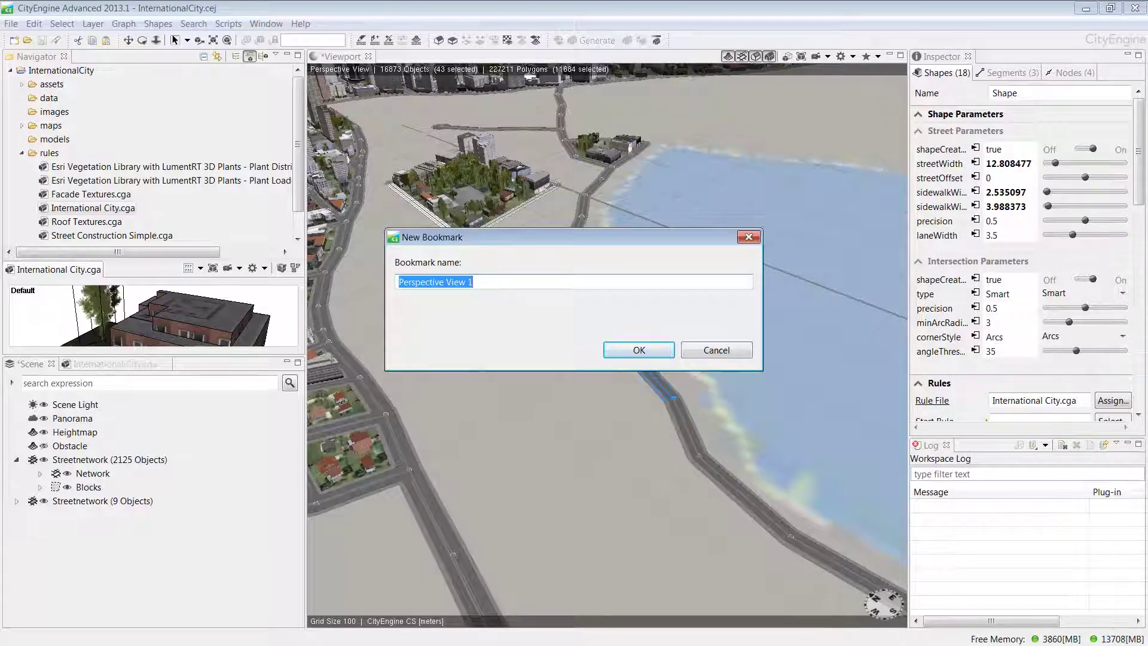
text(Projec)
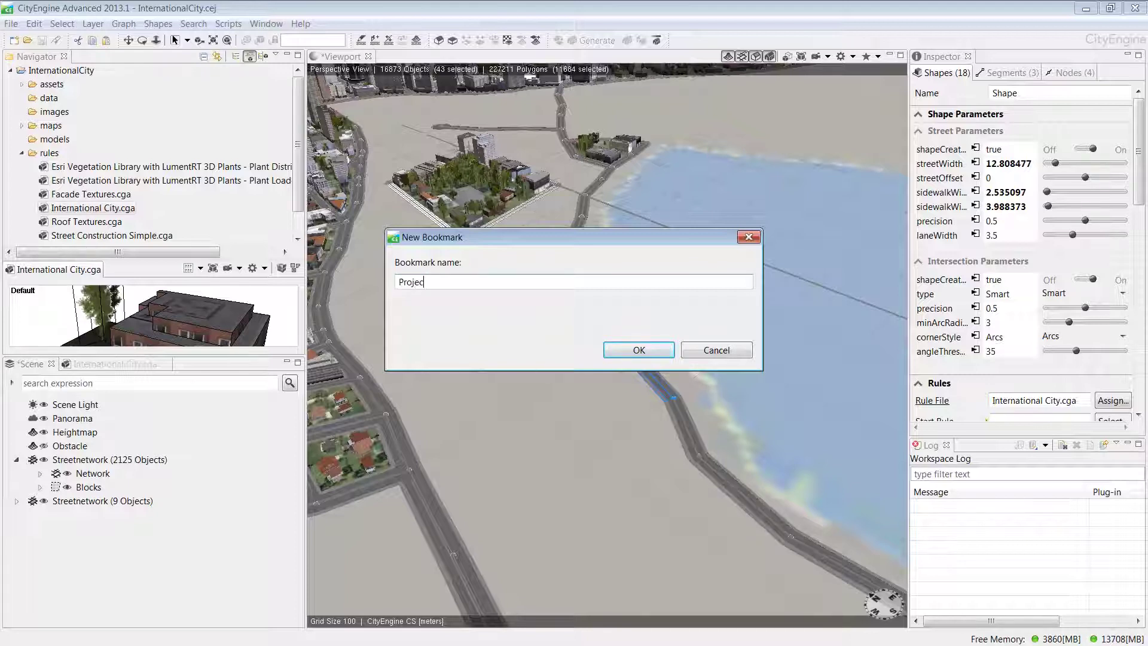
text(t Area)
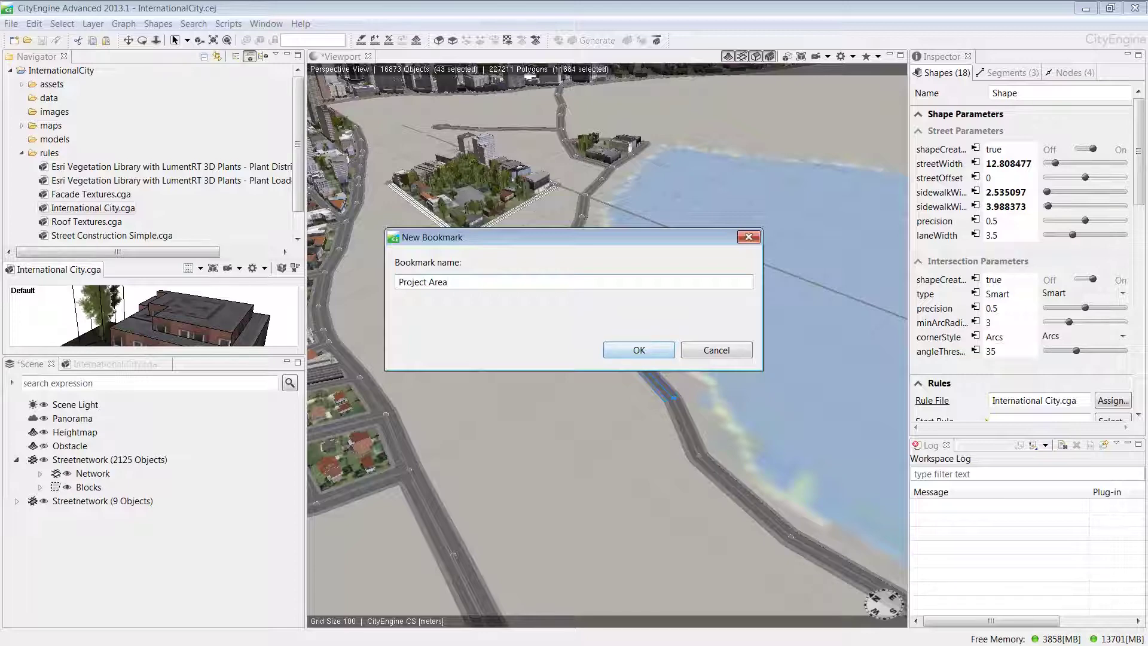
key(Return)
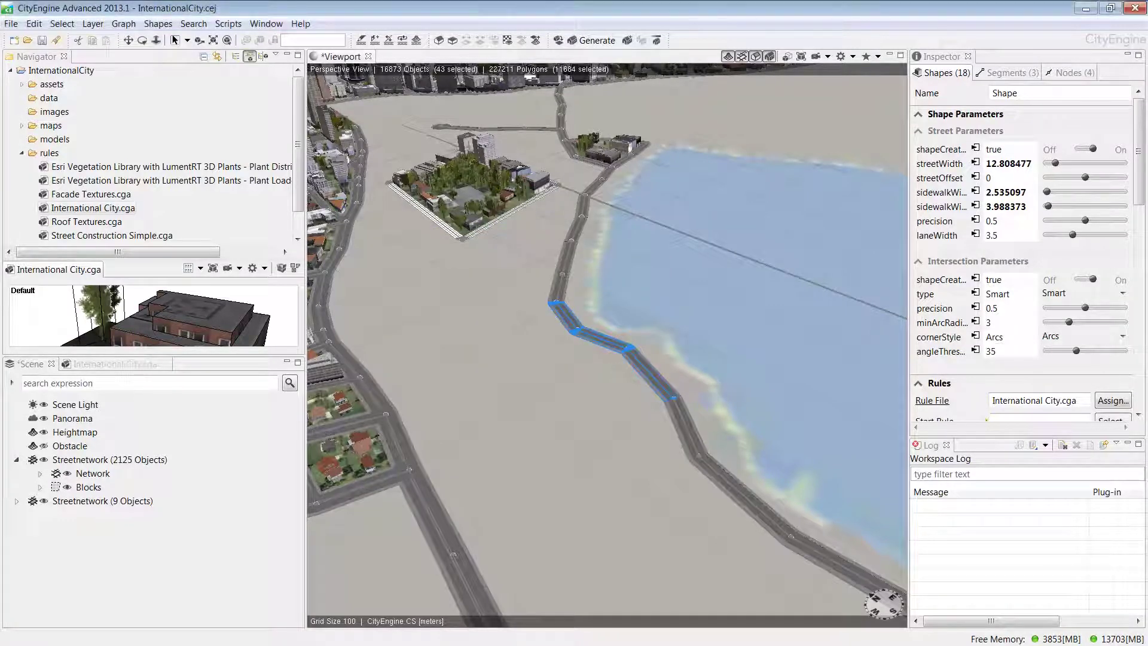
key(ctrl+shift+a)
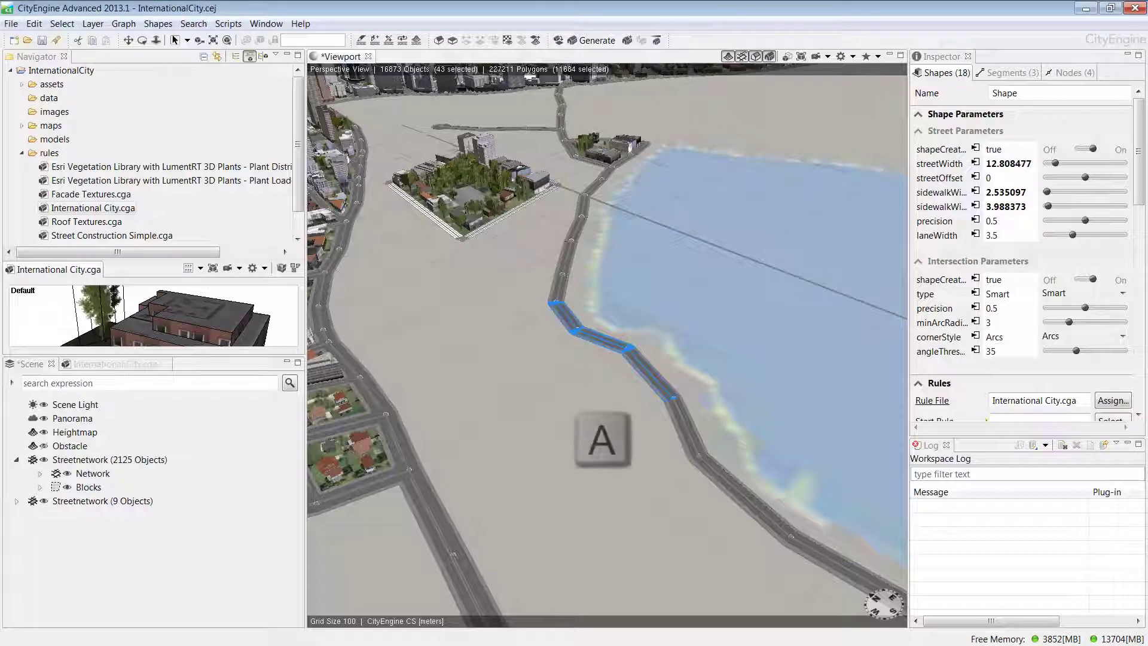
key(a)
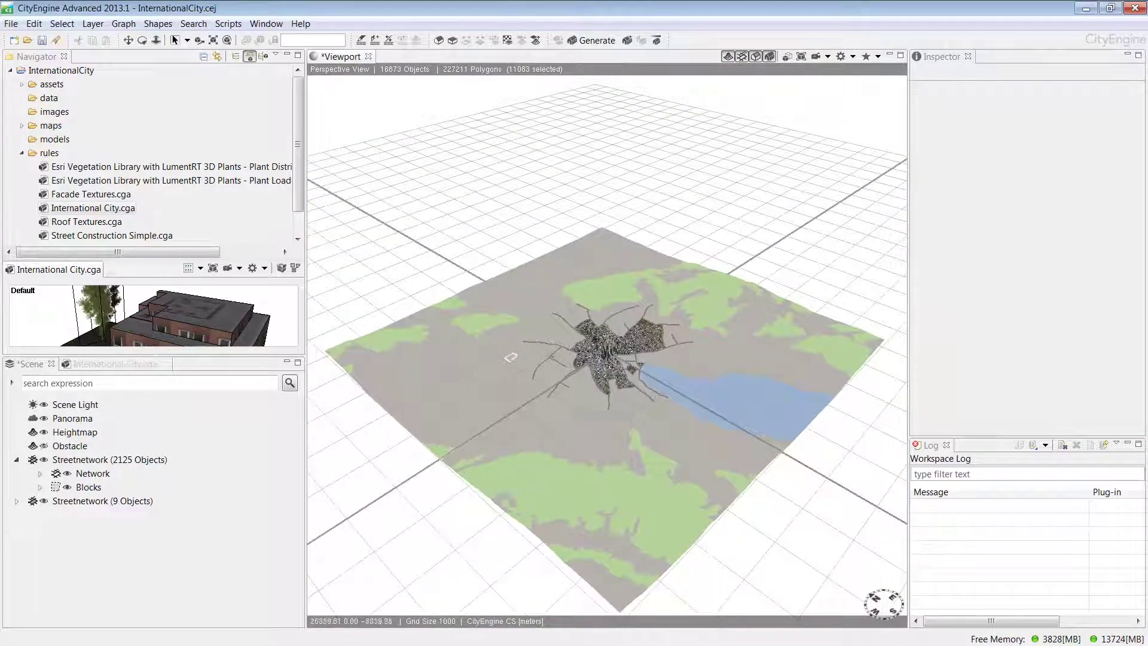
Fly the camera back to the 'Project Area' bookmark from the Bookmarks list
click(877, 57)
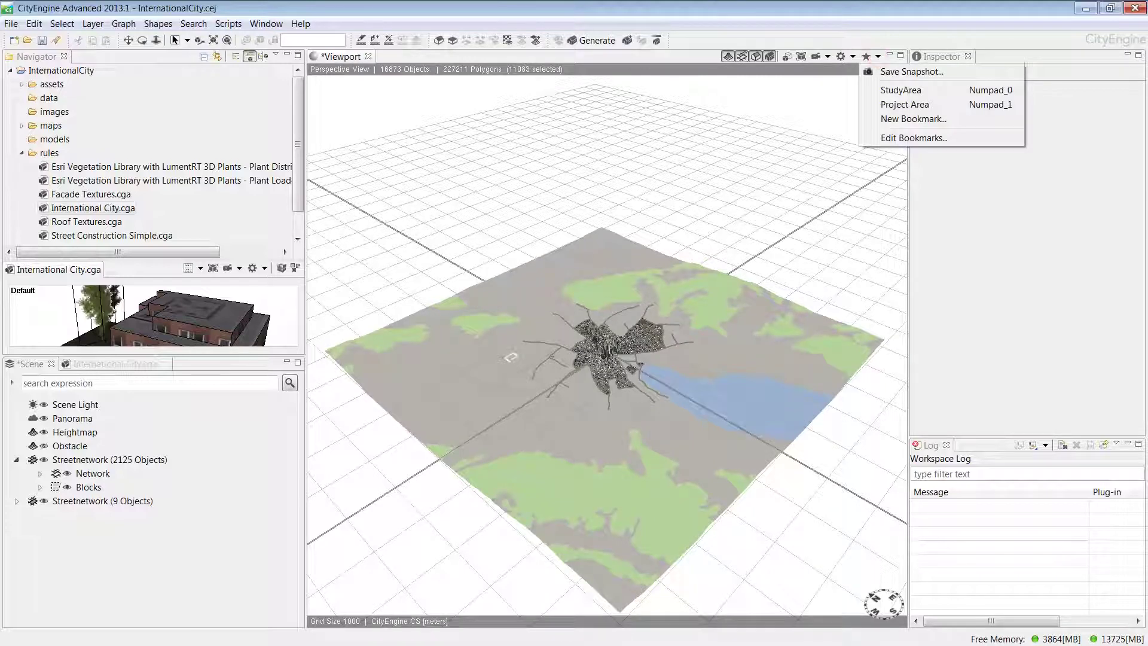
click(887, 103)
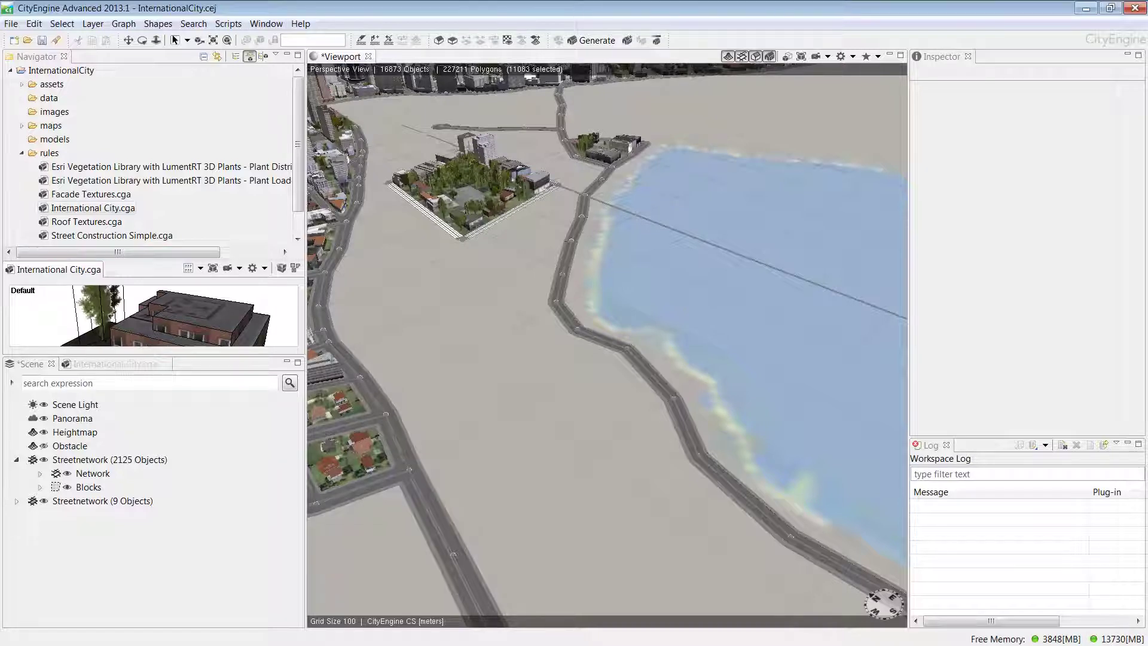
Open a new viewport from the Window menu and dock it below the main viewport
click(266, 23)
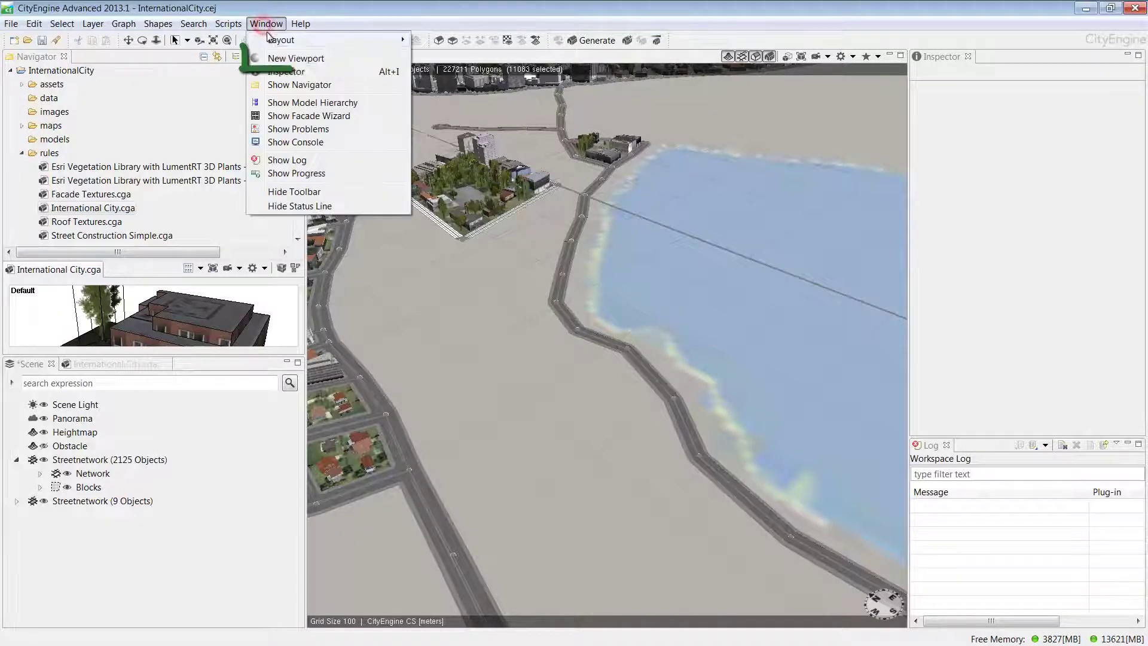
mouse_move(383, 40)
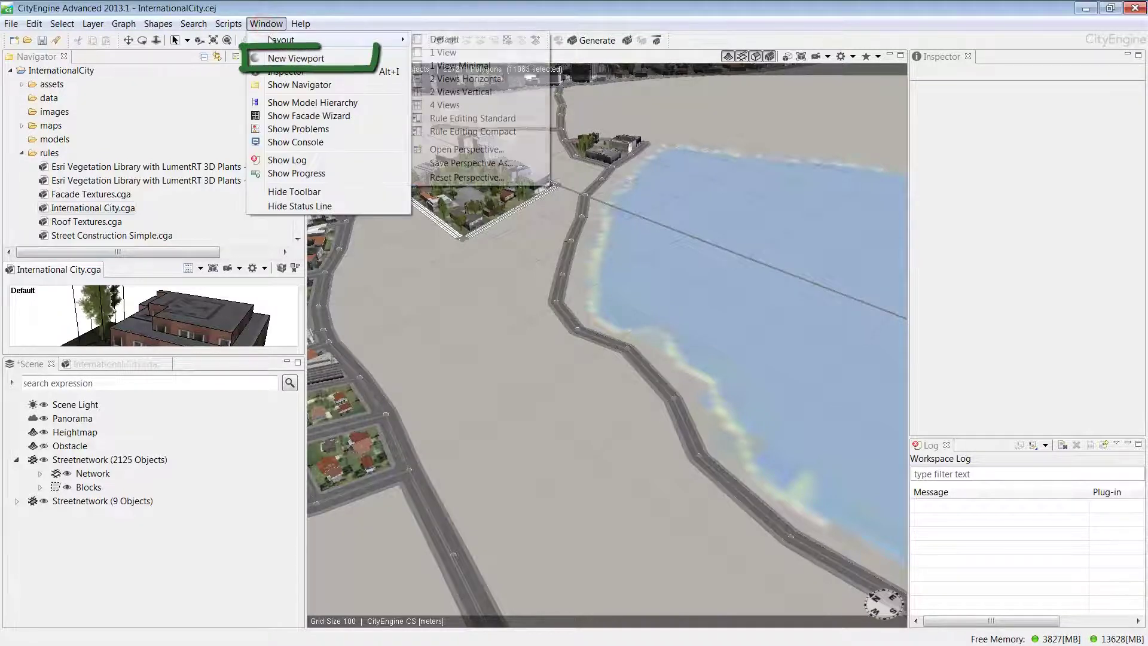
click(328, 58)
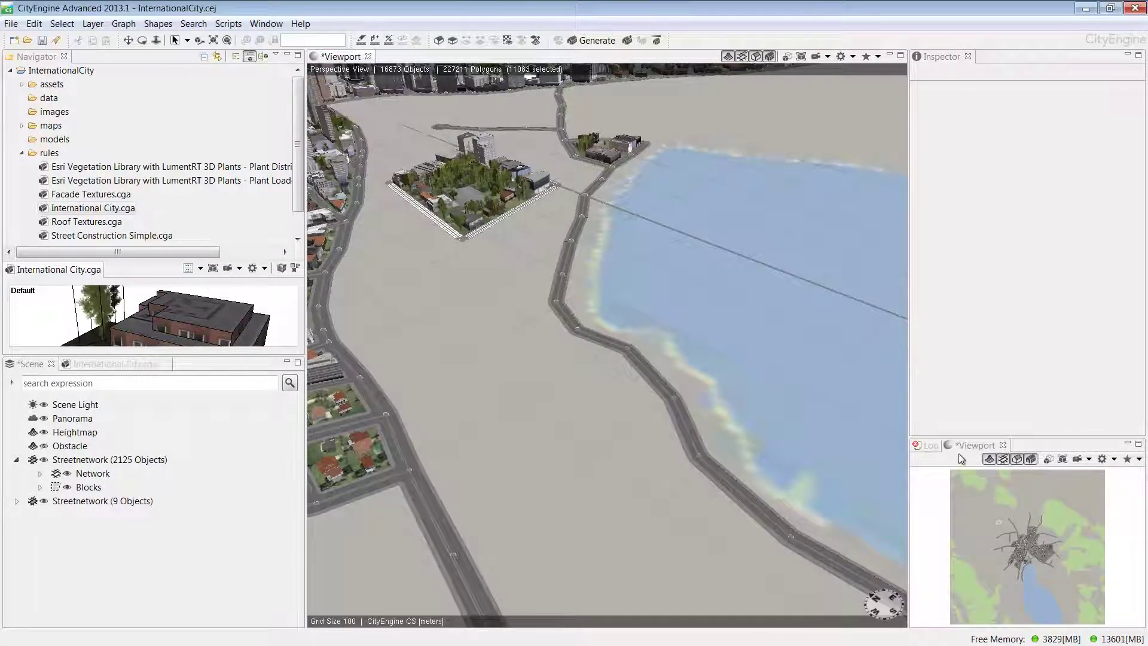
click(968, 445)
drag(963, 447, 622, 616)
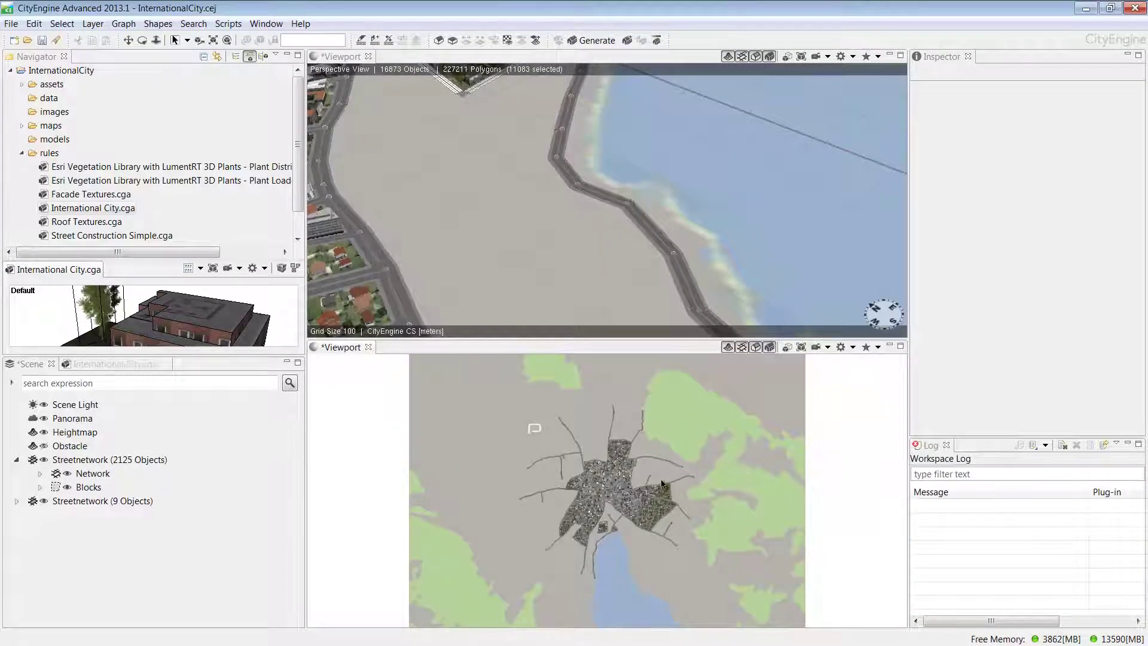
Switch the lower viewport's camera to Perspective, then back to Top
click(827, 347)
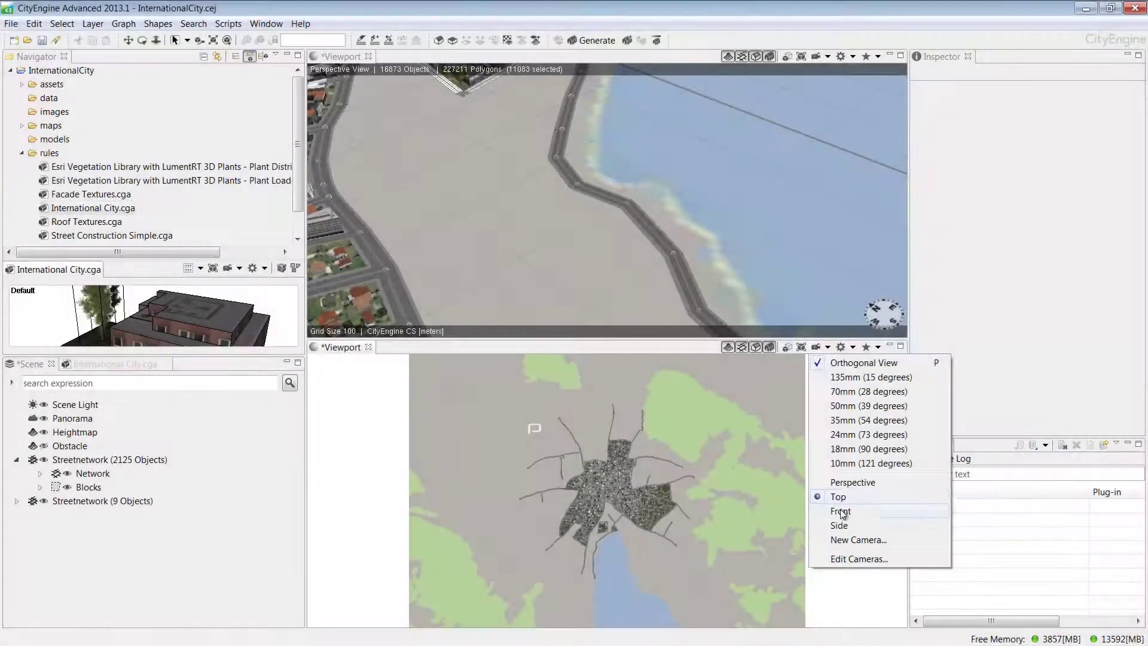
click(852, 482)
click(827, 349)
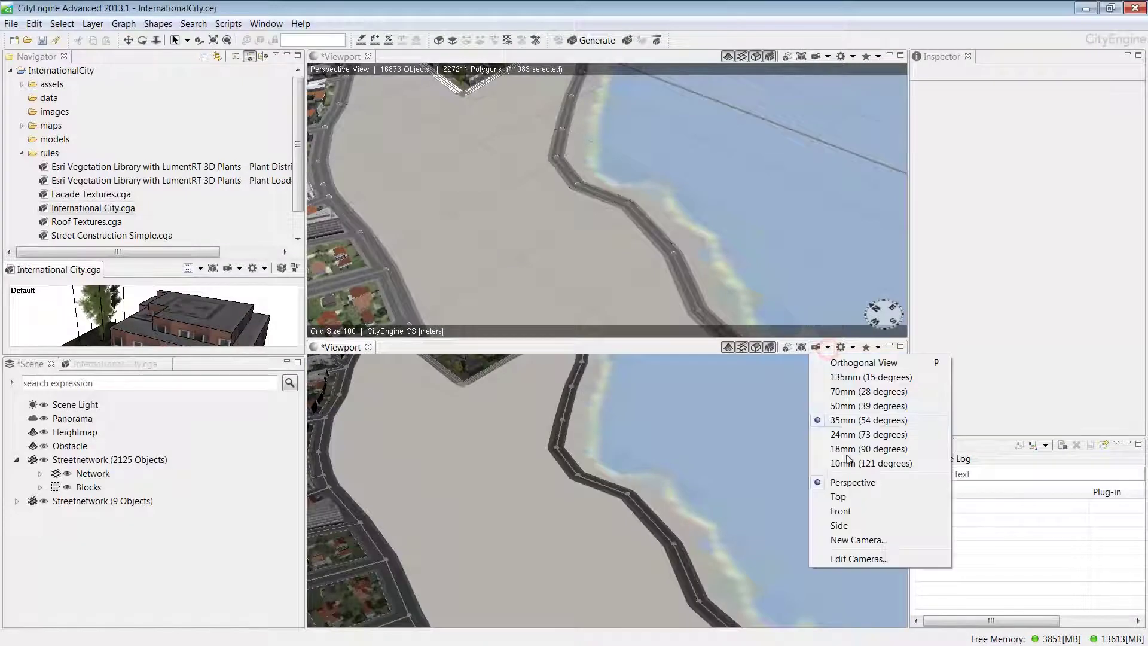
click(843, 497)
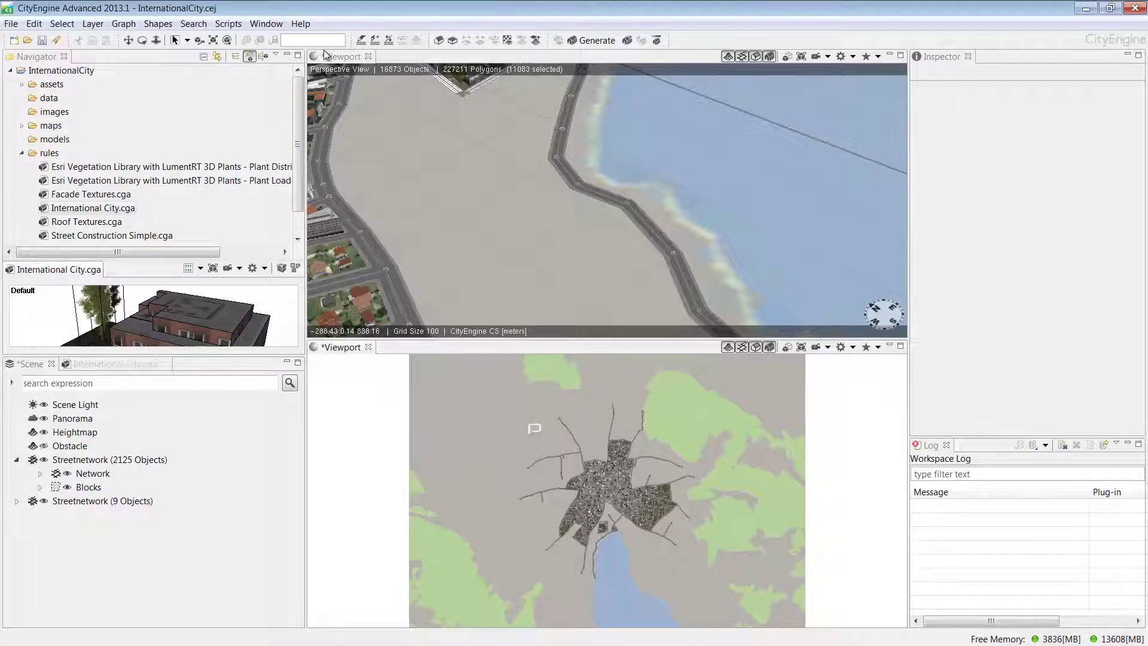
Restore the Default window layout and show wireframe edges over the textured scene
click(266, 23)
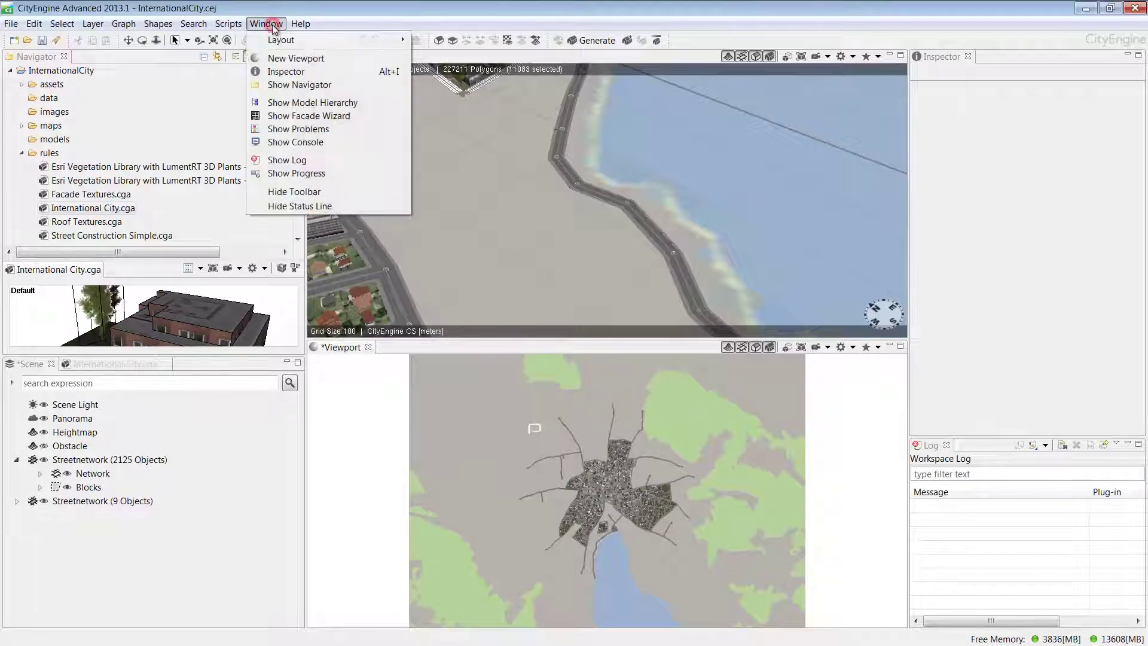
mouse_move(278, 40)
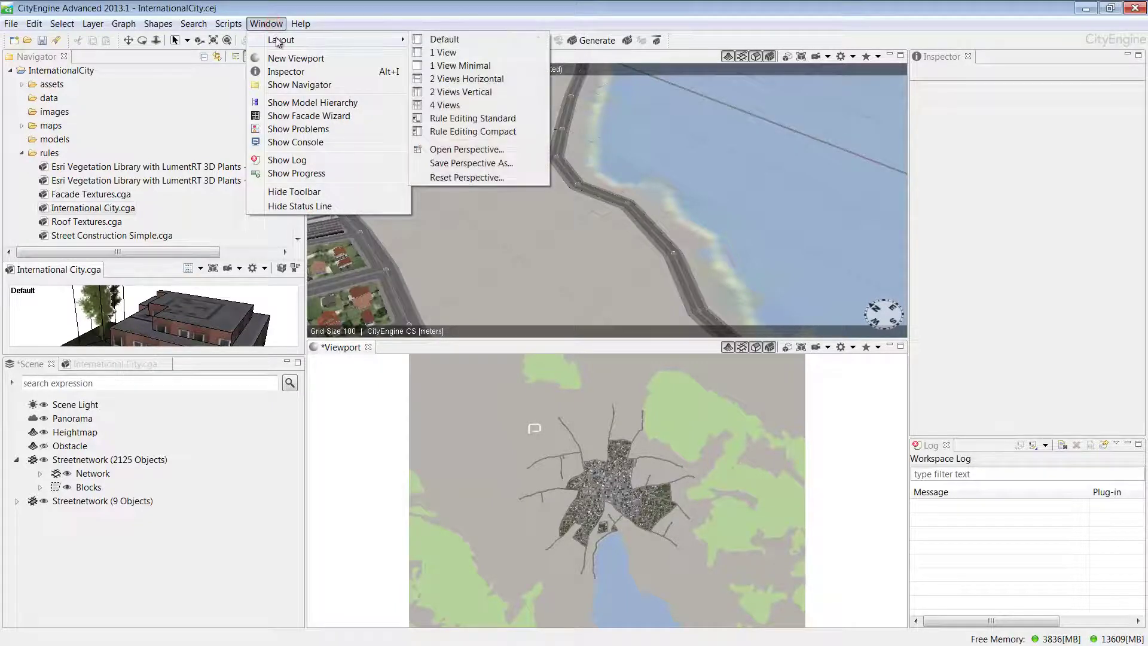
click(418, 40)
key(4)
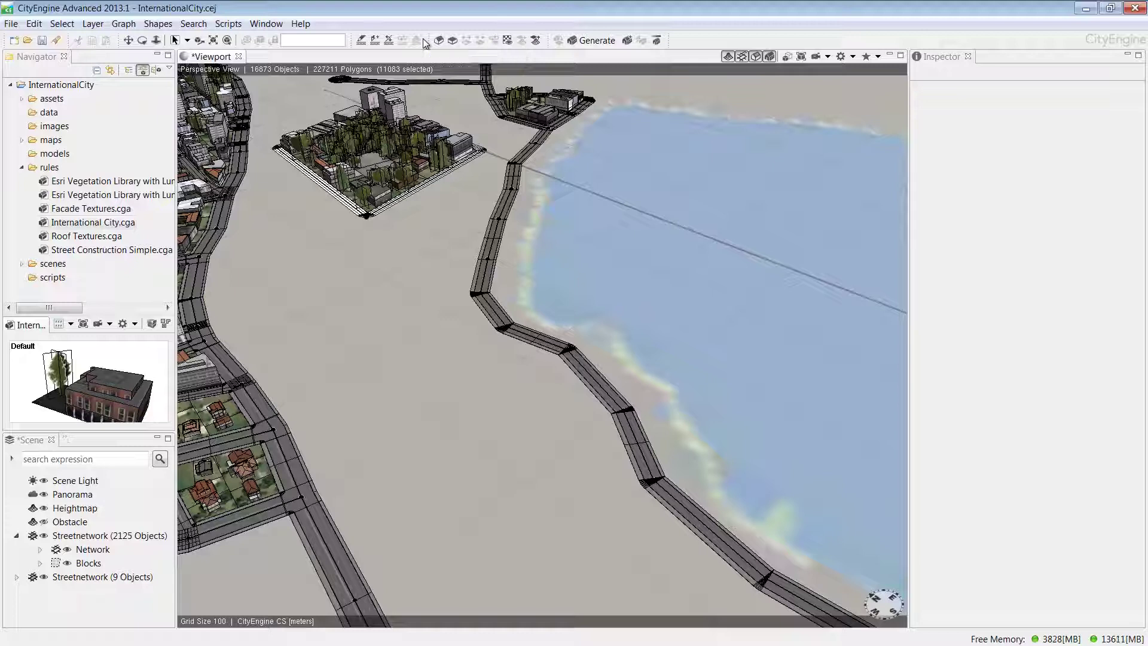
Try the 1 View Minimal layout, then the 2 Views Horizontal layout
click(266, 23)
mouse_move(335, 40)
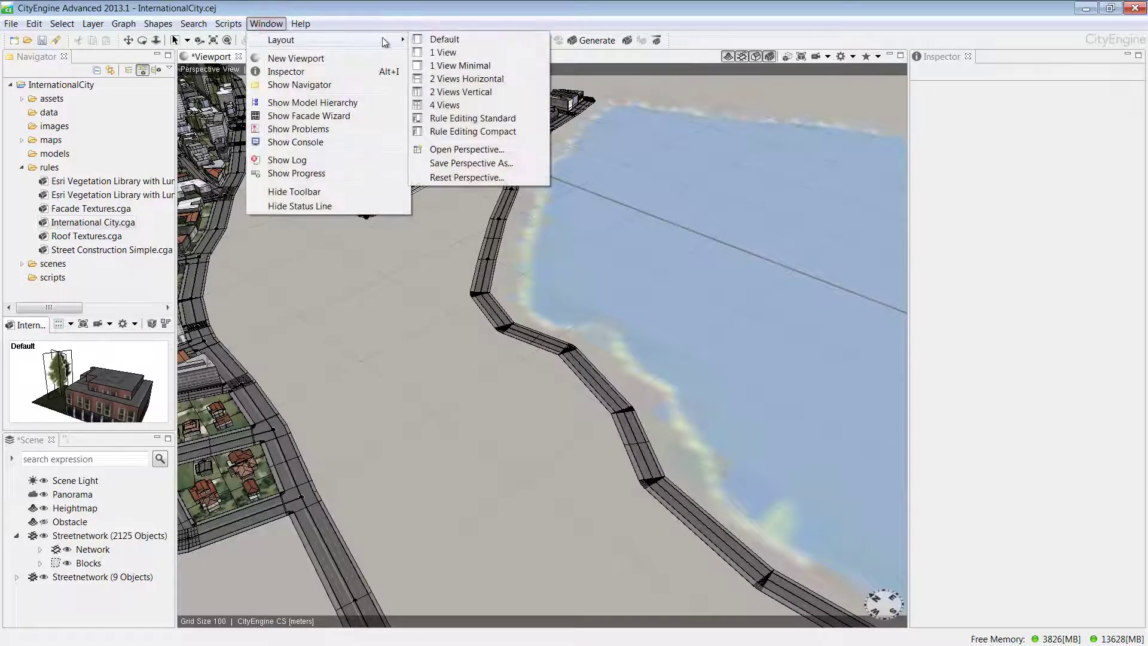
click(441, 65)
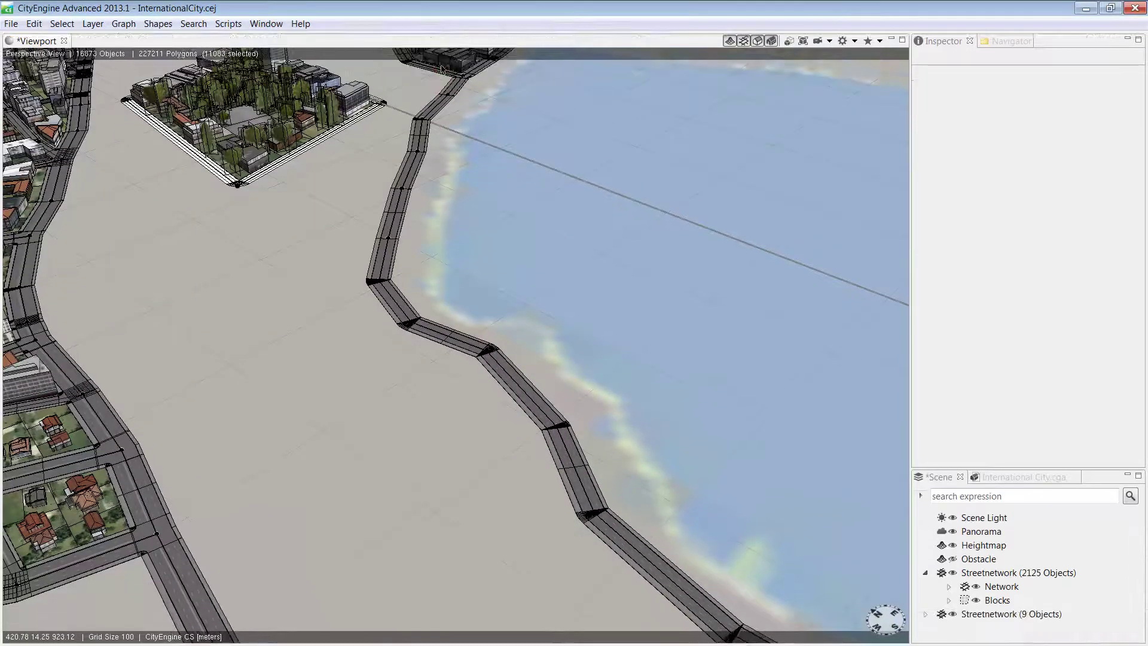
click(267, 24)
mouse_move(346, 43)
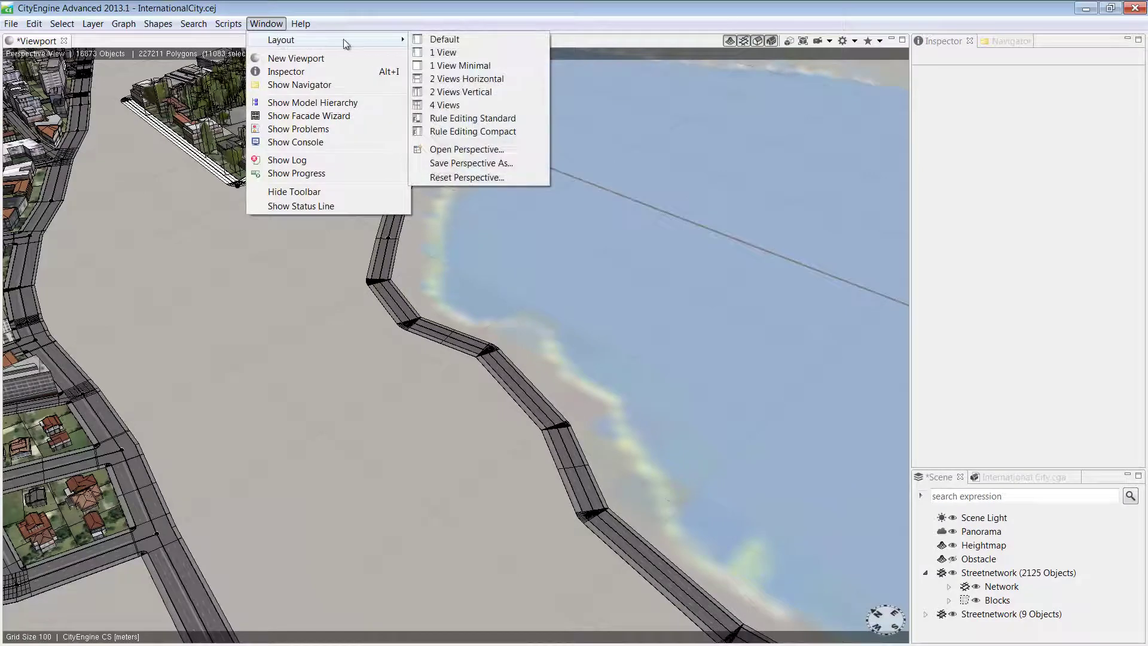
click(437, 79)
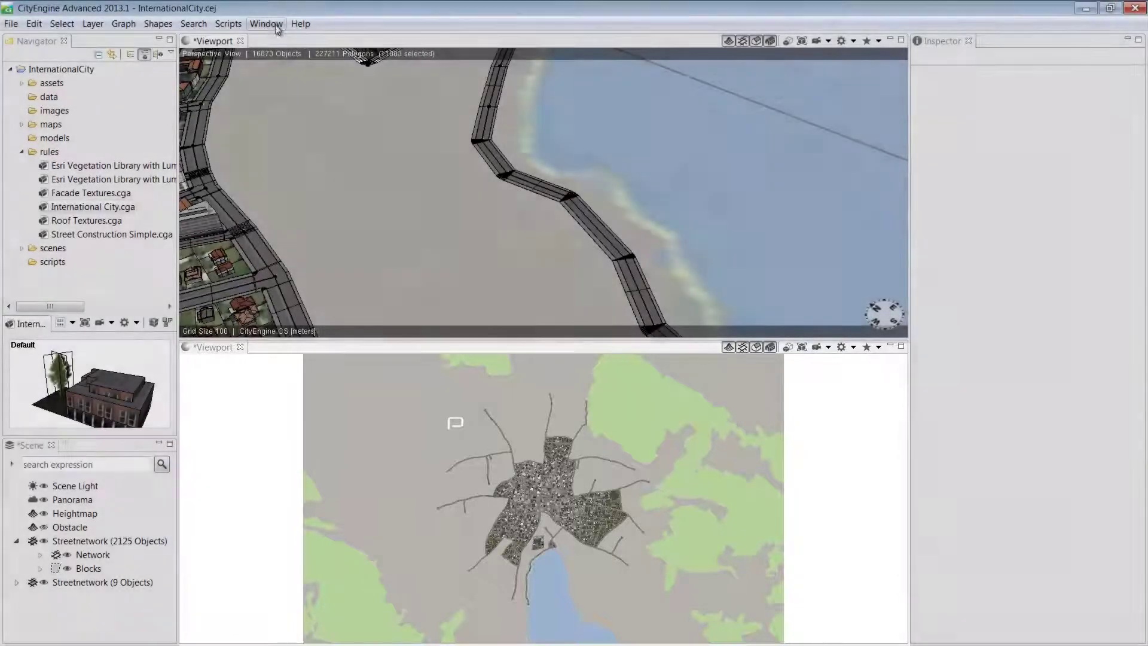
Switch the workspace to the Rule Editing Standard layout
click(273, 24)
mouse_move(335, 40)
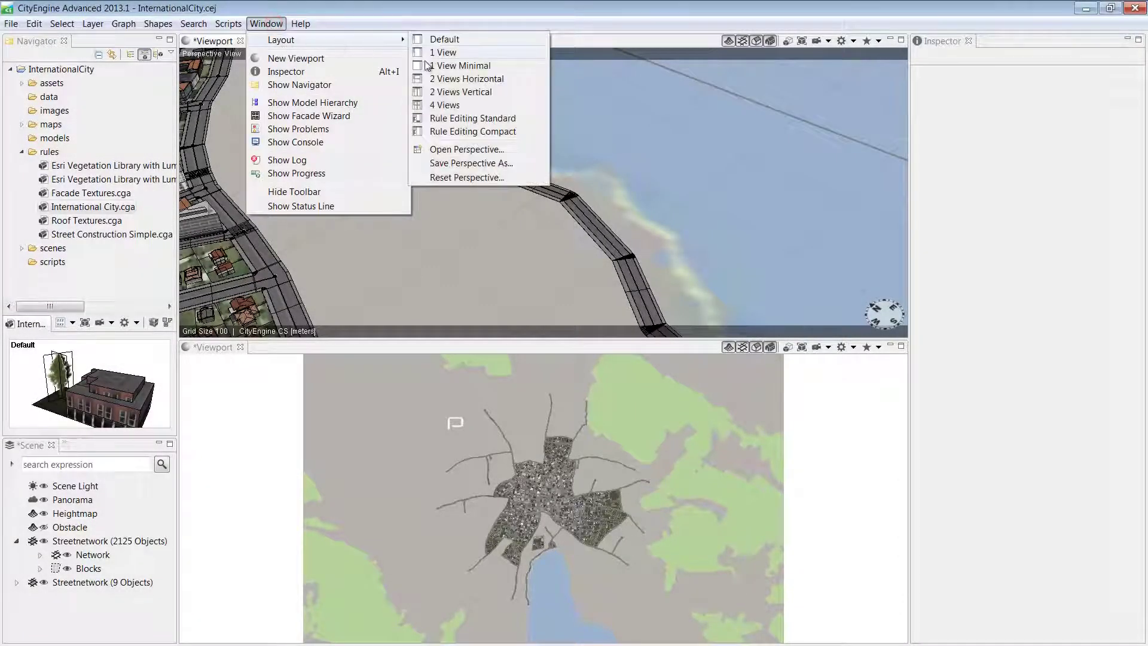
click(439, 120)
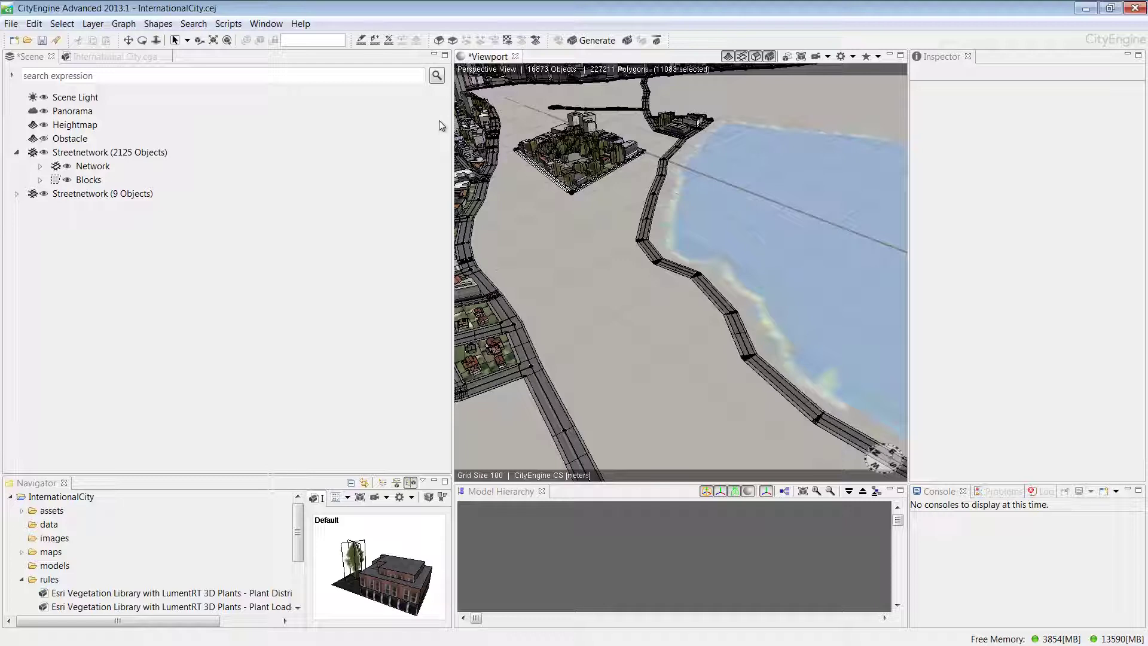
click(268, 25)
mouse_move(293, 42)
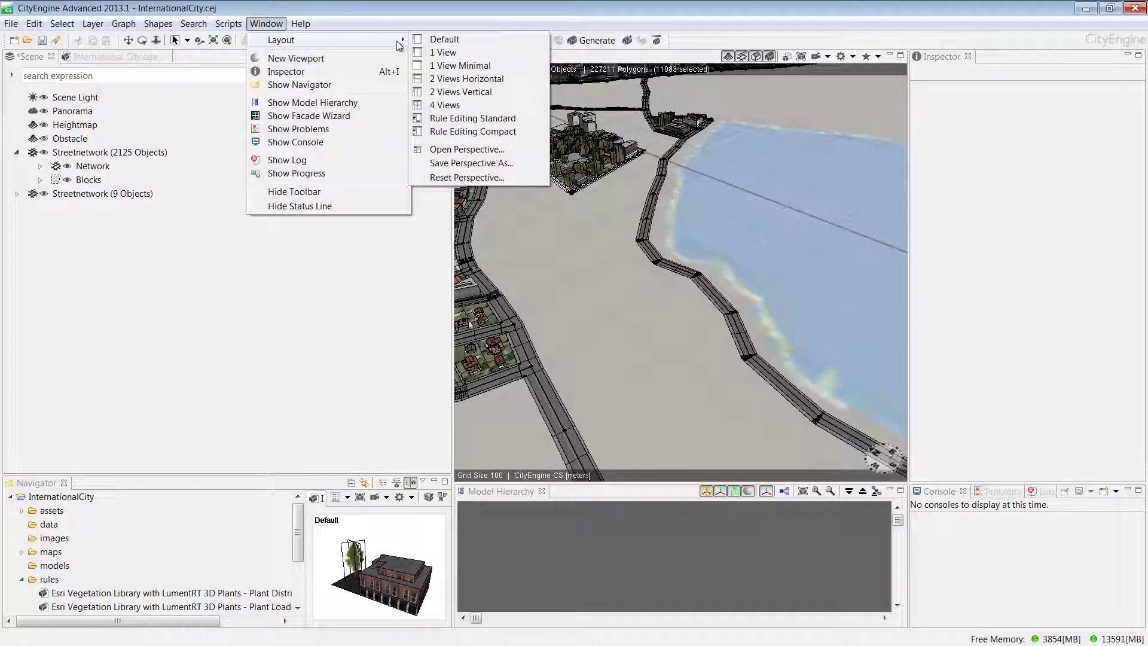
click(428, 40)
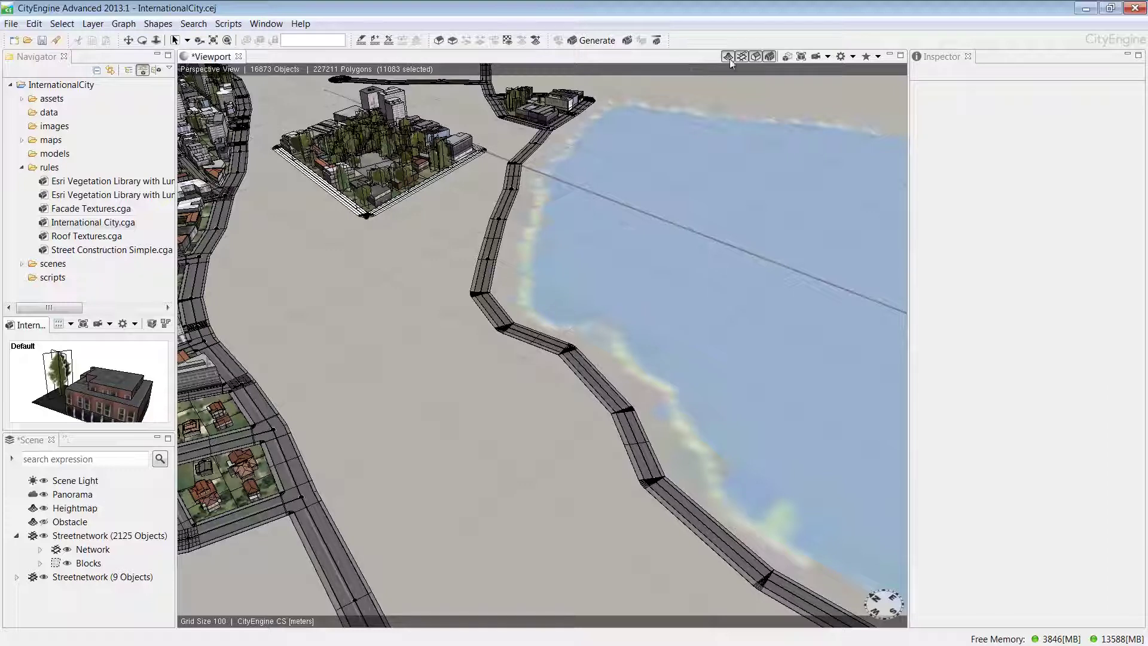
click(853, 57)
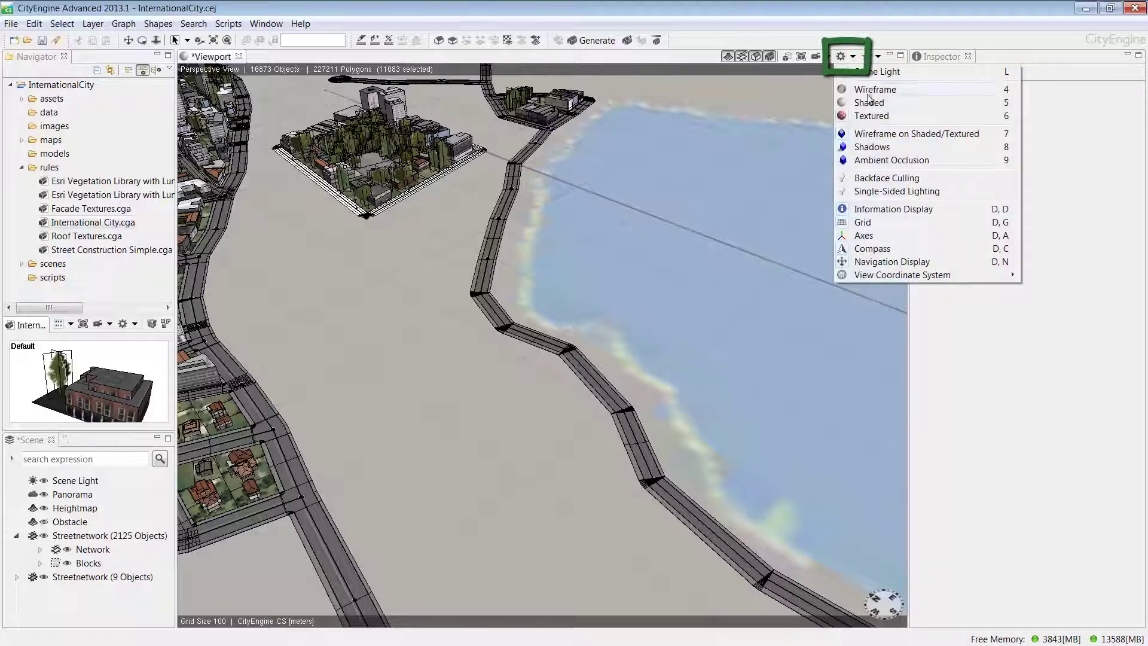
click(877, 135)
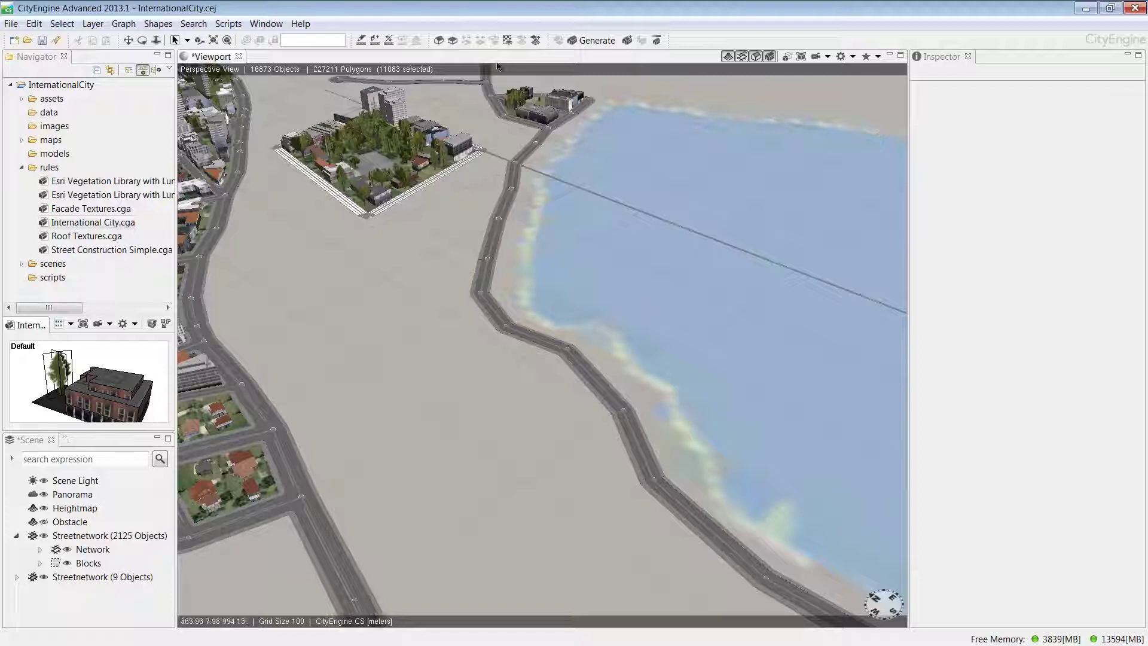
Use Save Perspective As to store the current layout under the name 'projectView'
click(264, 24)
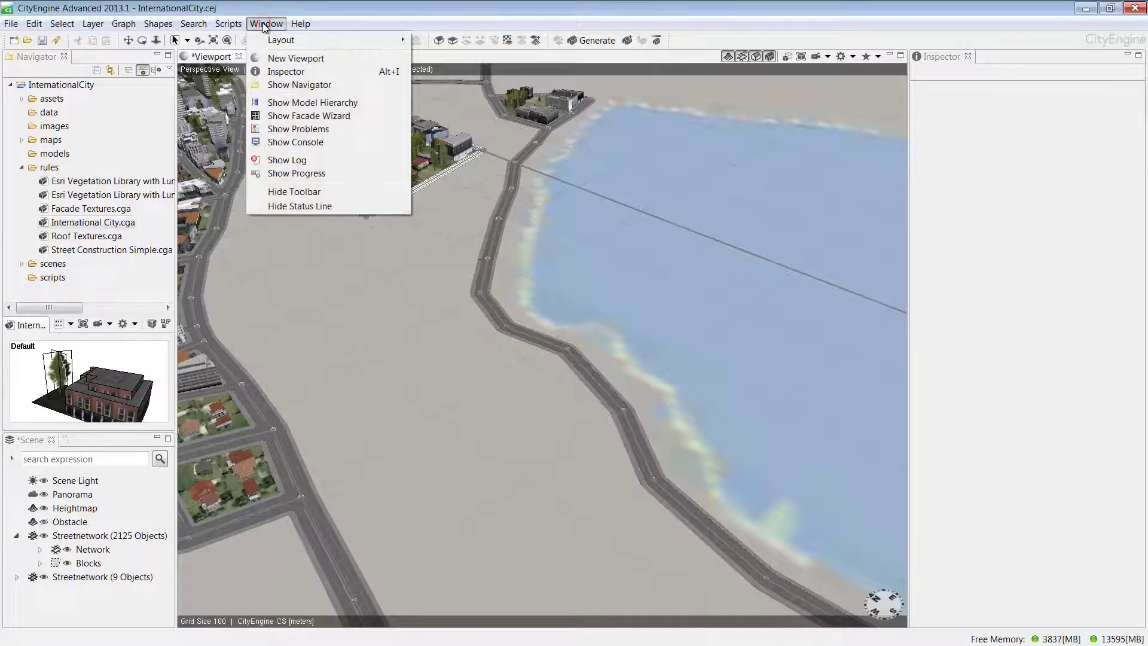
mouse_move(278, 40)
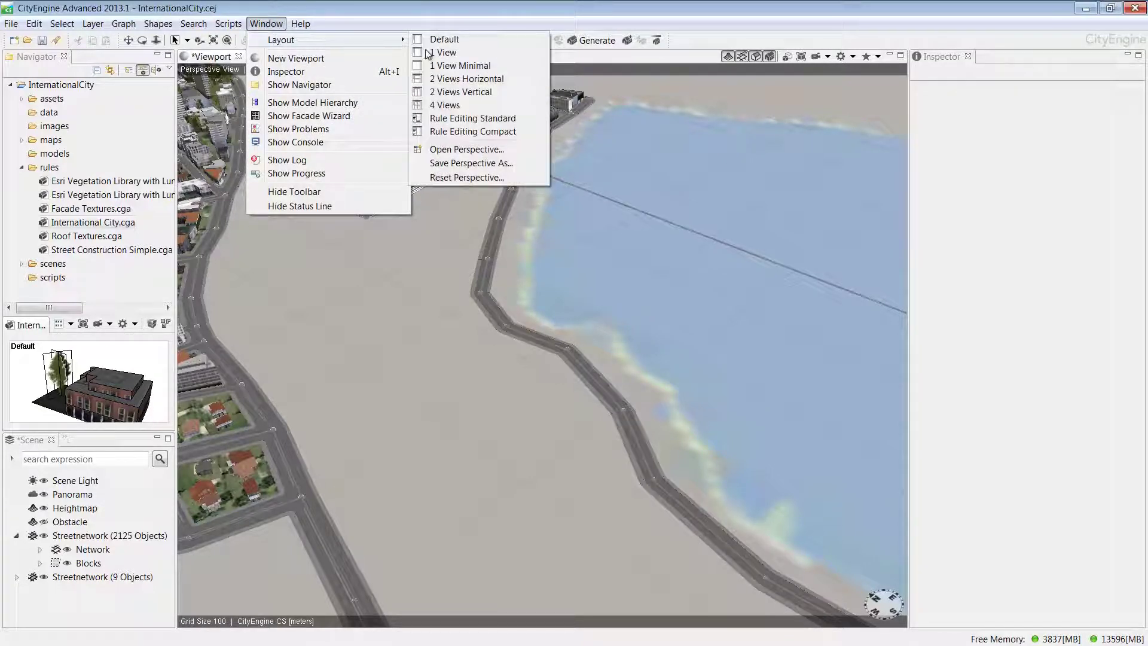
click(469, 163)
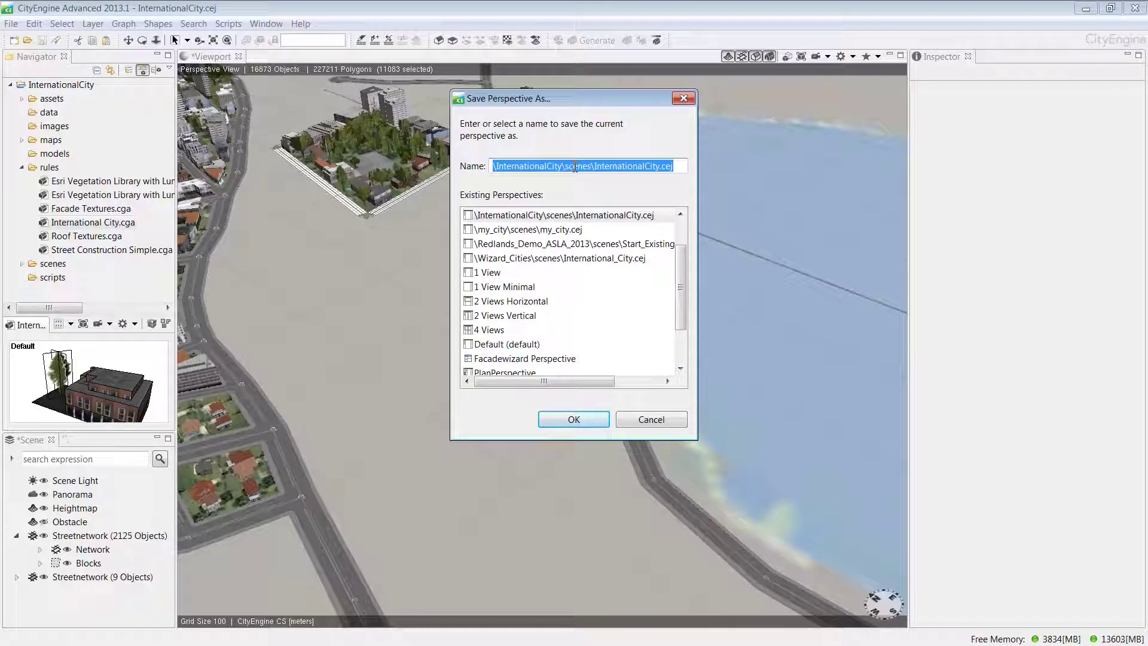
text(projectView)
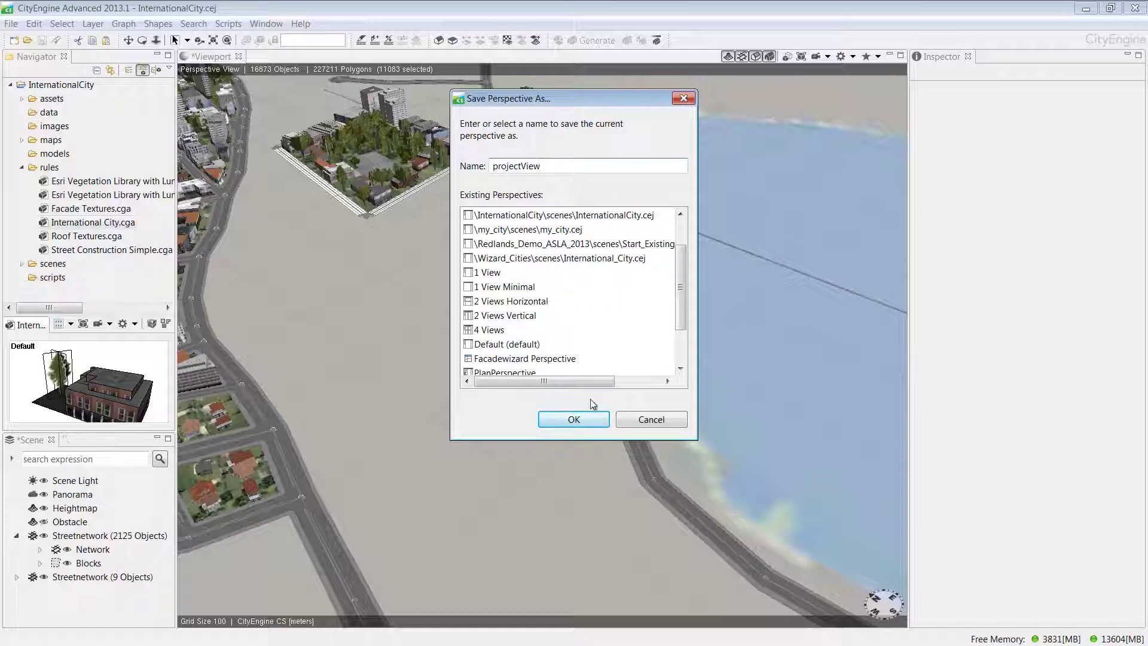
click(578, 419)
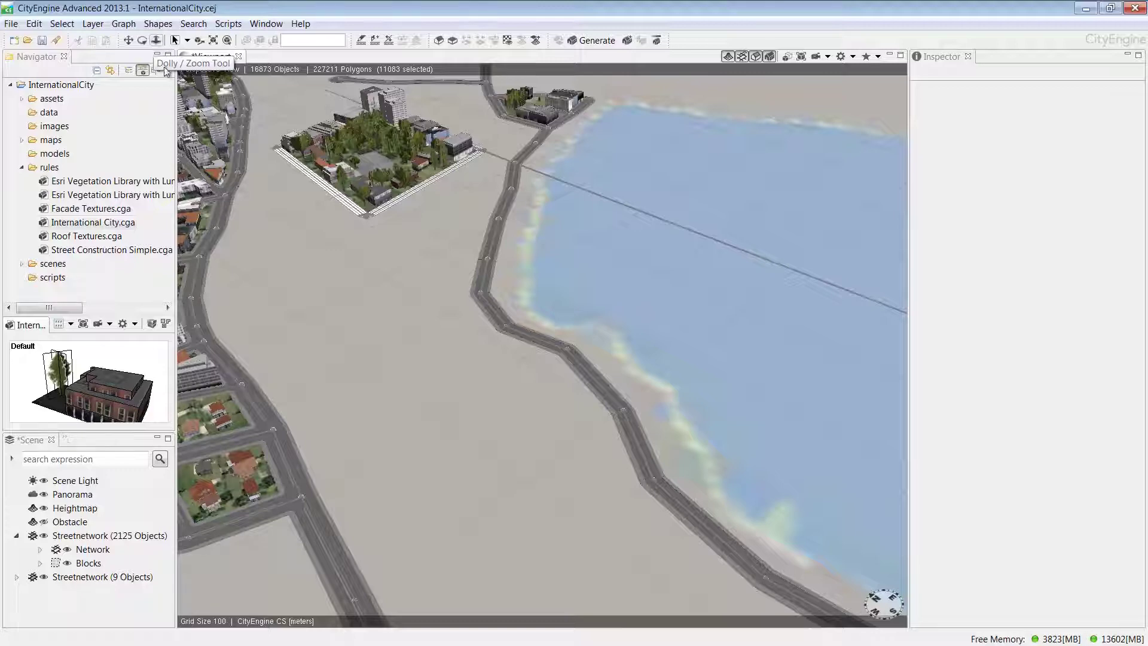
Zoom out over the city, select one shoreline street segment and frame it
mouse_move(375, 325)
alt+mouse_down()
mouse_move(494, 333)
mouse_move(353, 346)
mouse_move(368, 332)
alt+mouse_up()
mouse_move(368, 332)
alt+middle_down()
mouse_move(624, 324)
mouse_move(367, 328)
alt+middle_up()
alt+right_drag(368, 329, 486, 324)
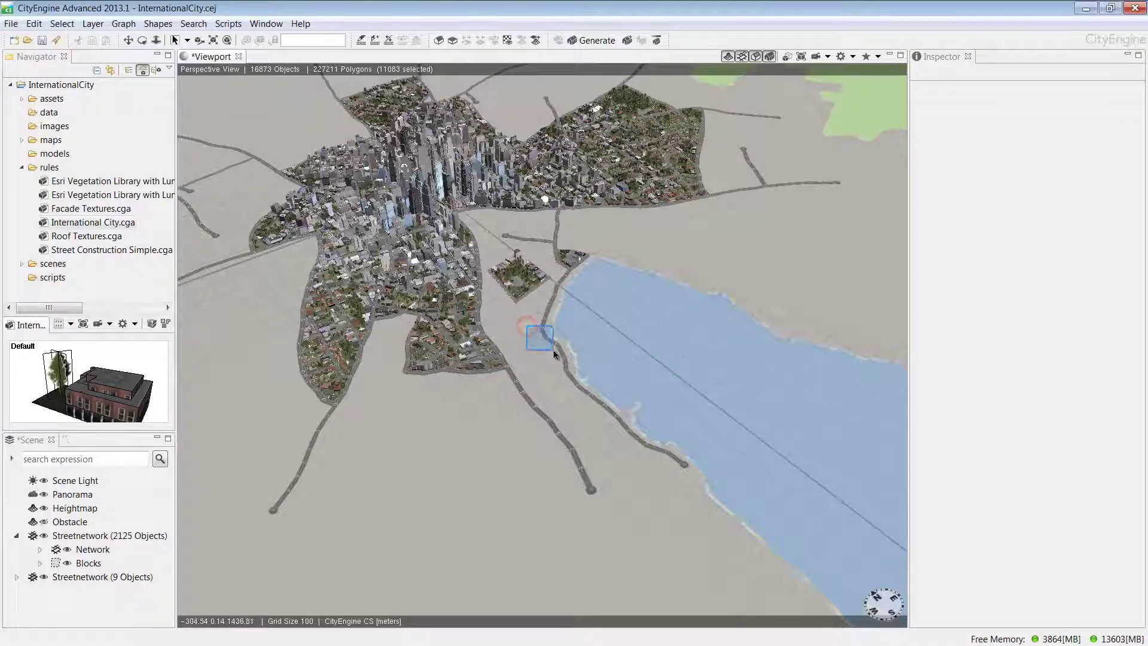
drag(553, 350, 554, 350)
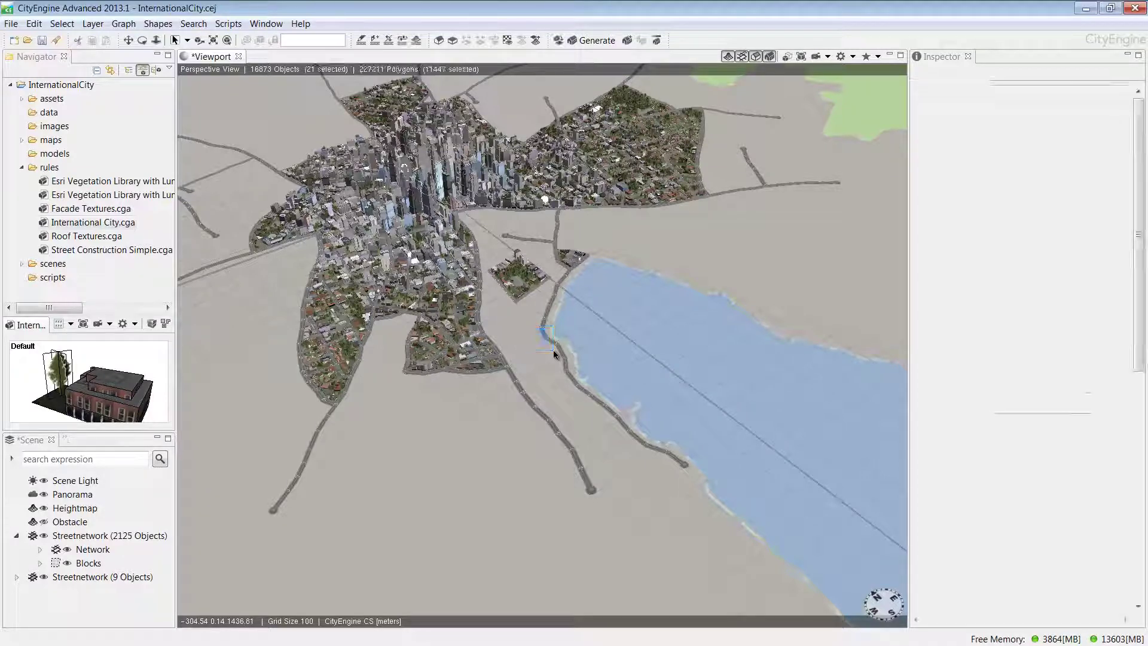
click(801, 60)
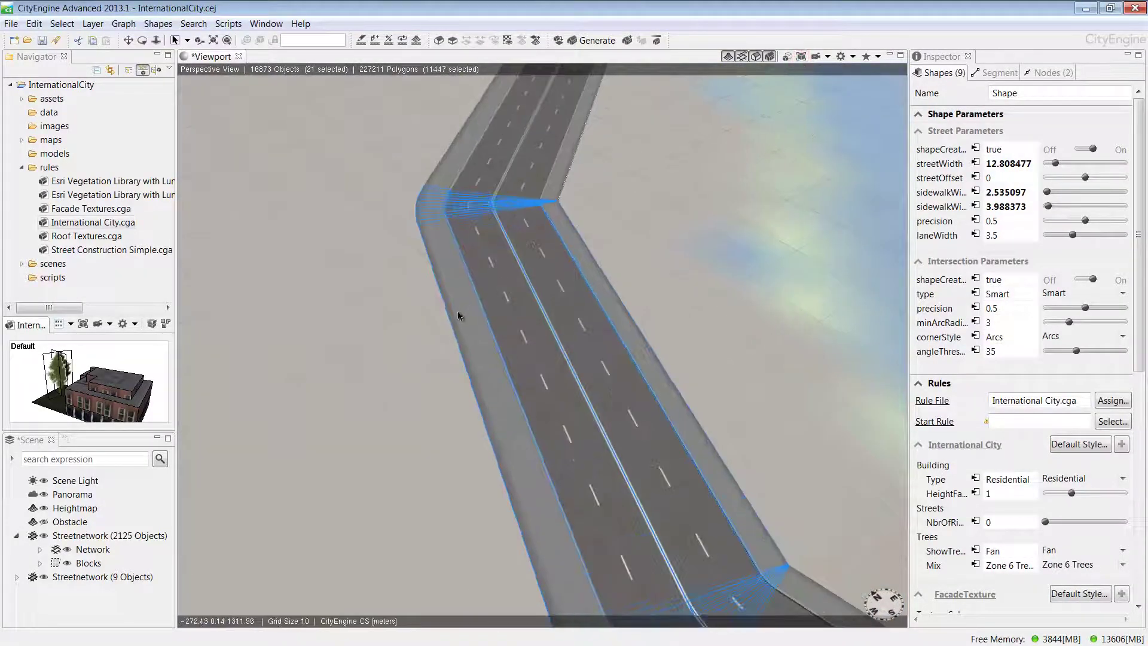
Orbit and tilt around the framed street segment to show the city skyline behind it
scroll(388, 311, down, 5)
alt+drag(678, 325, 454, 324)
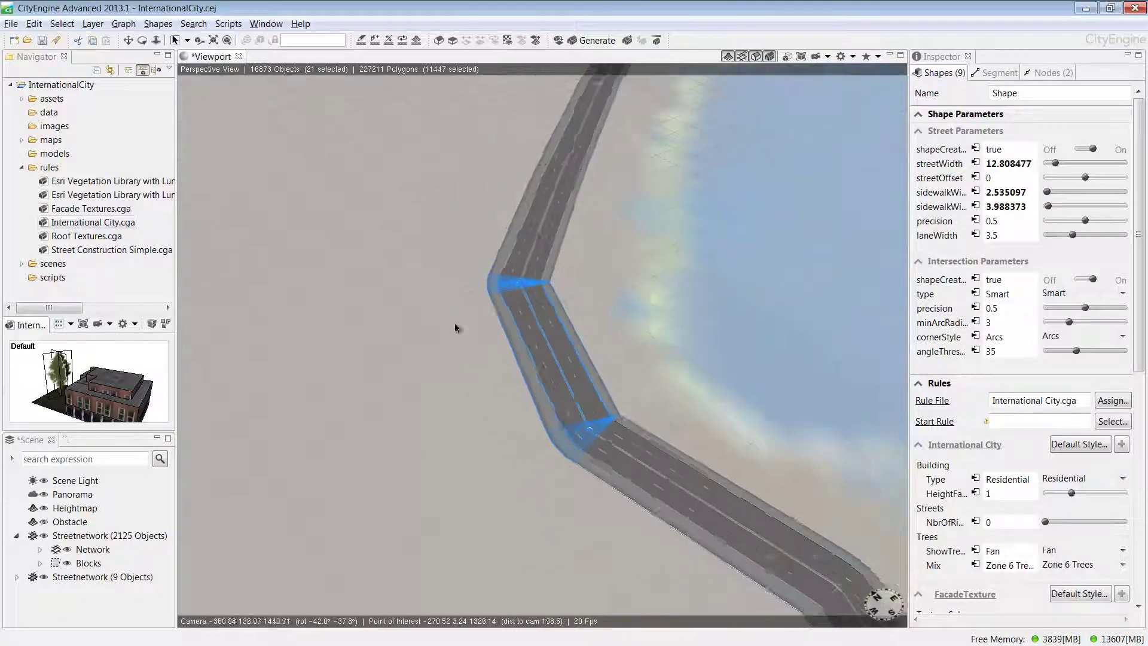
scroll(379, 324, down, 5)
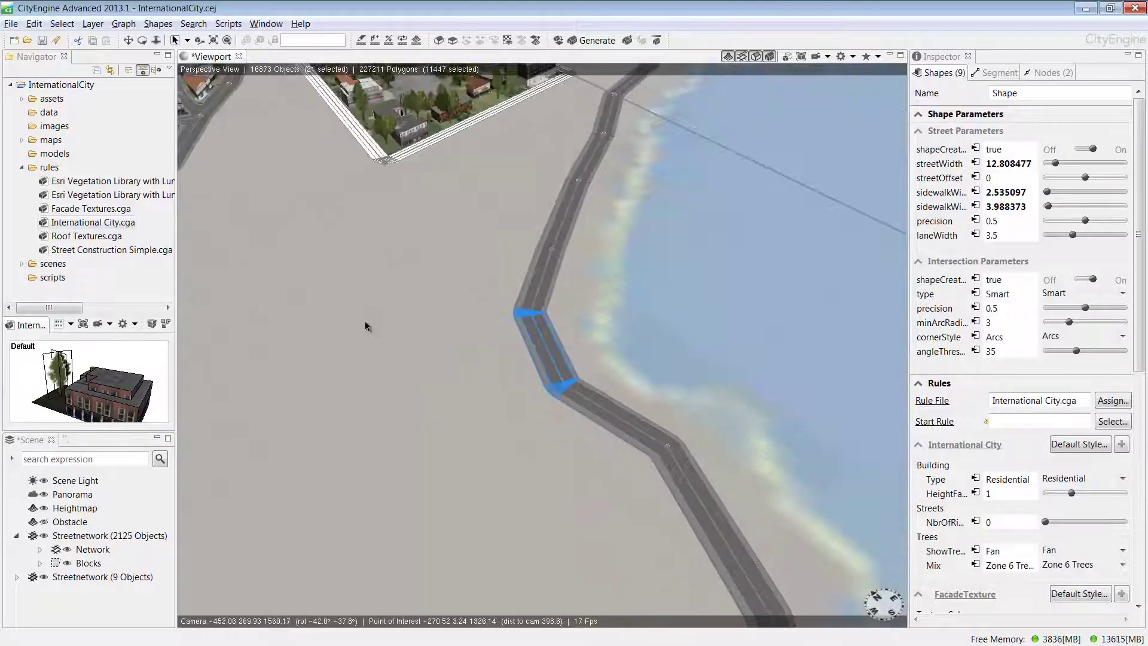
alt+drag(461, 410, 601, 310)
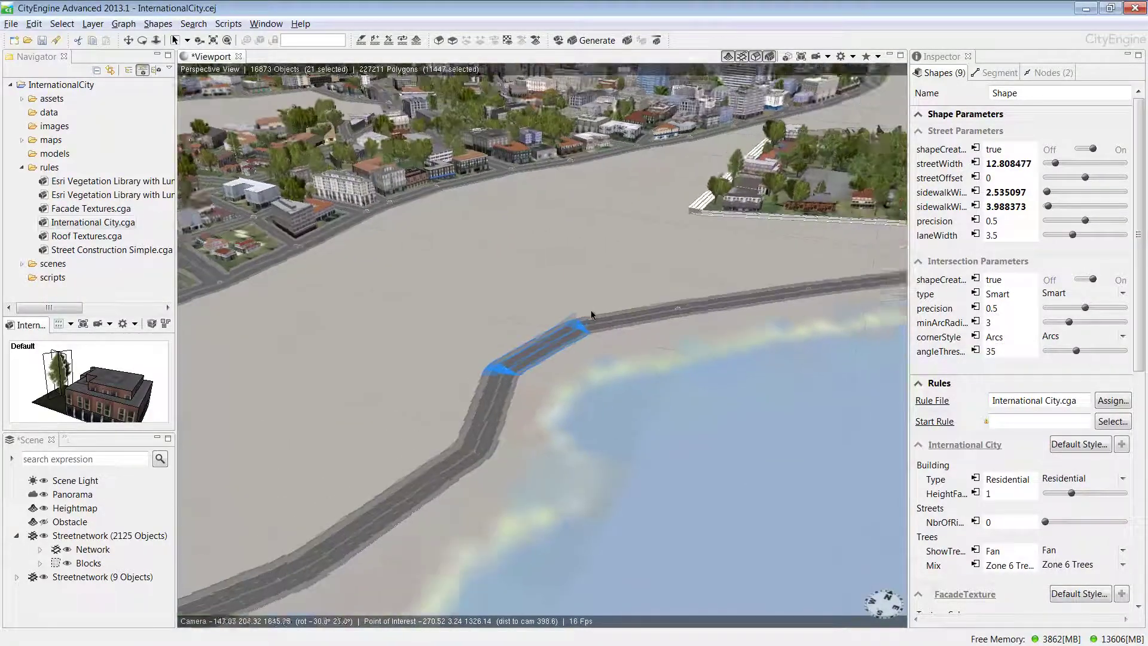
Deselect everything, frame the whole terrain, and marquee-select blocks across the city centre
key(ctrl+shift+a)
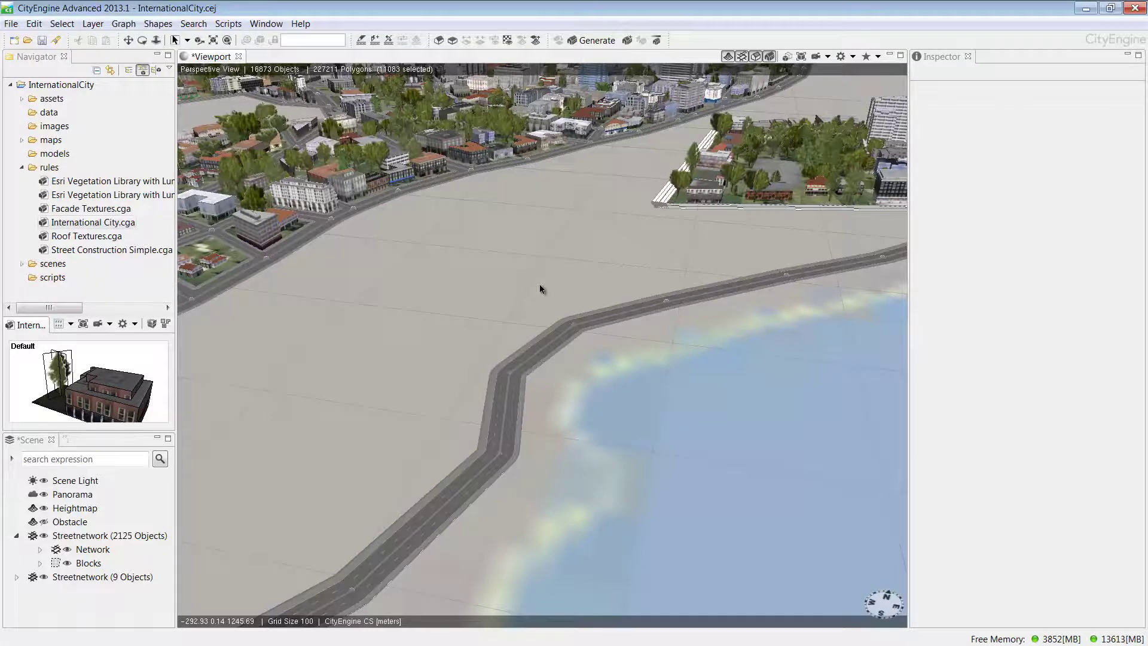
key(a)
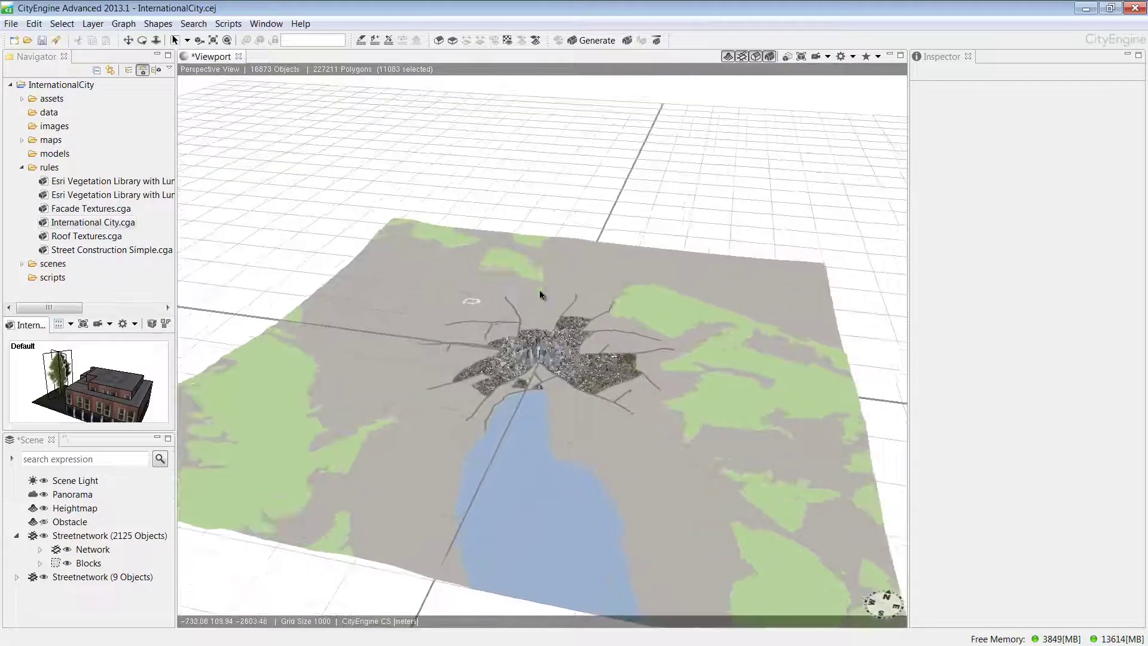
scroll(540, 293, up, 5)
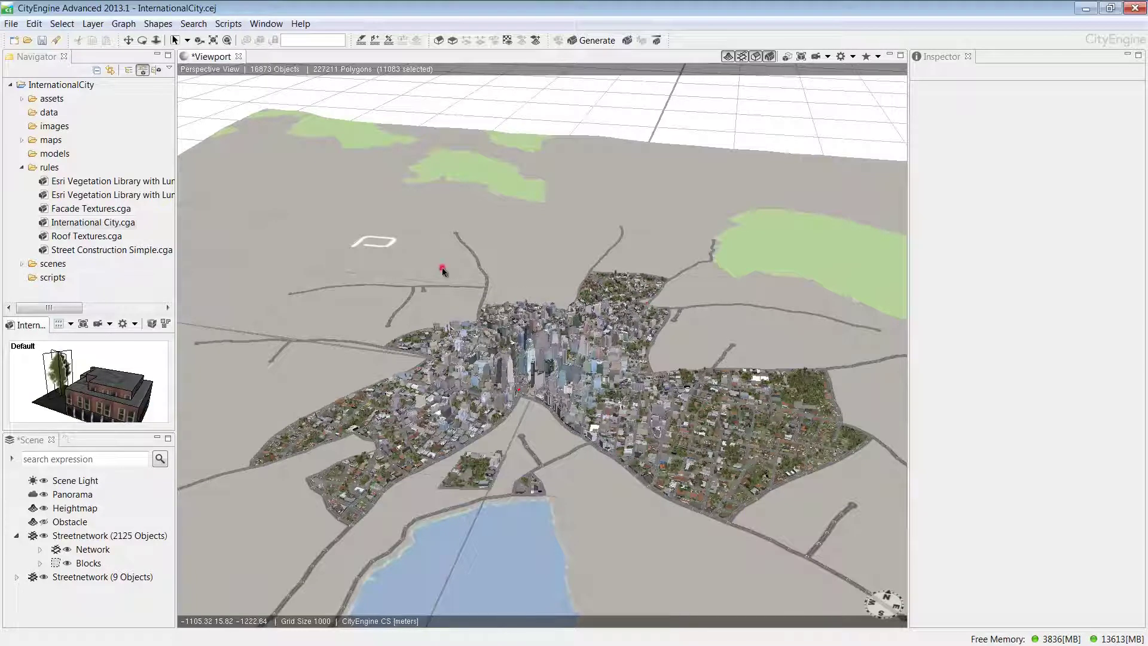
drag(441, 269, 669, 451)
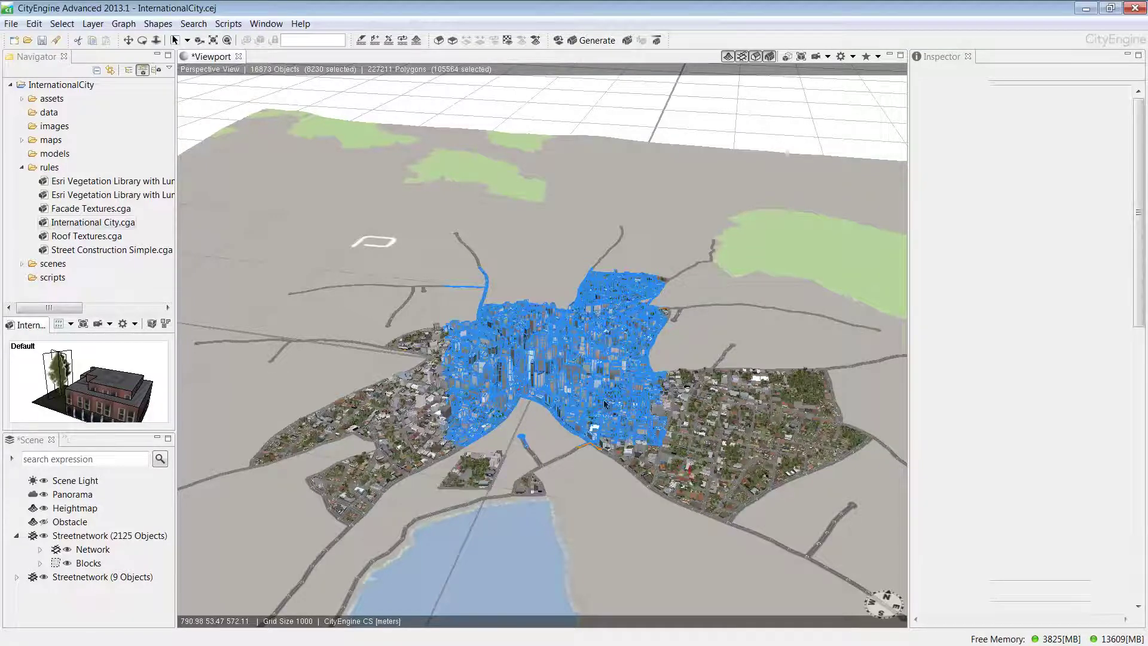
drag(685, 469, 533, 330)
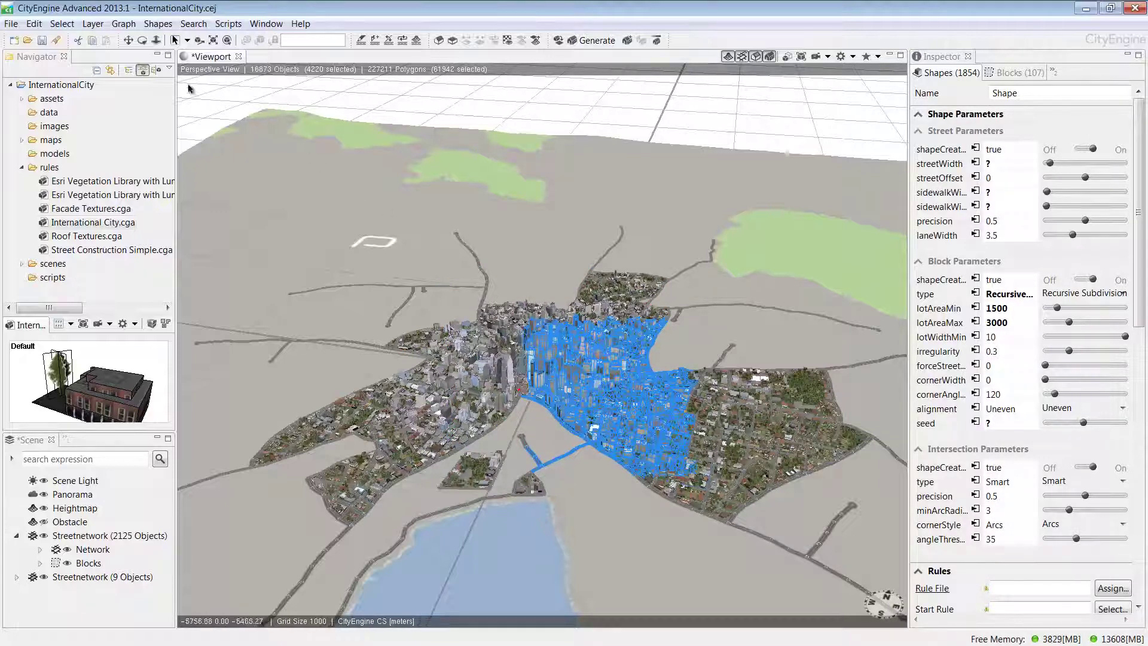
Toggle parts of the selection with the Invert Selection Tool, then clear the selection
click(62, 24)
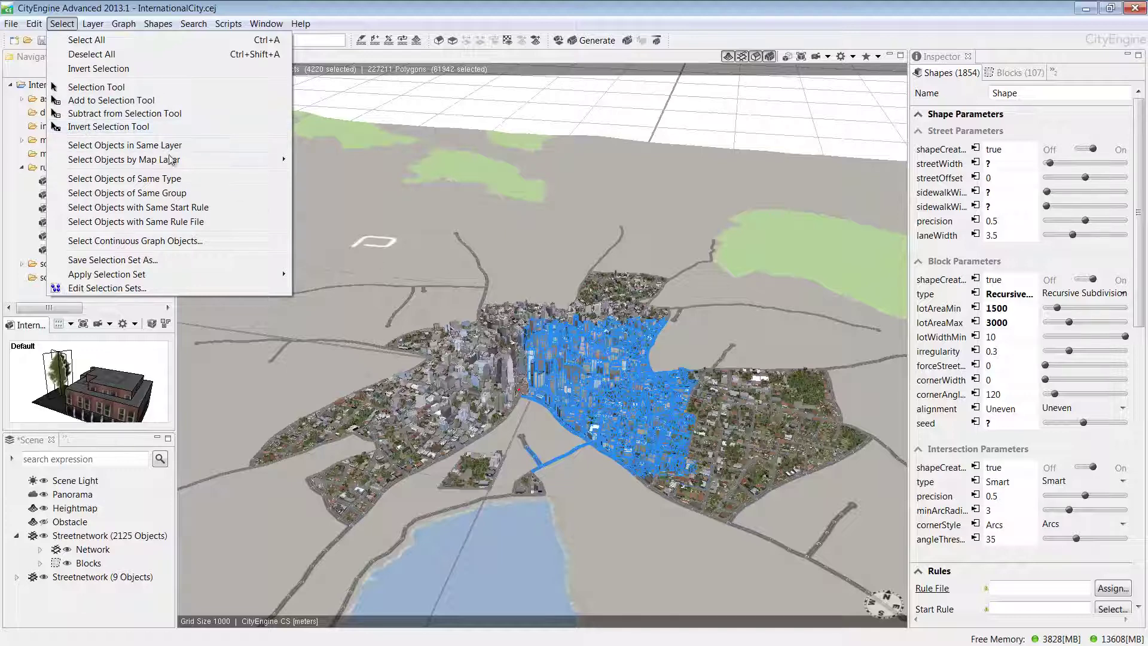
click(120, 125)
drag(519, 313, 596, 409)
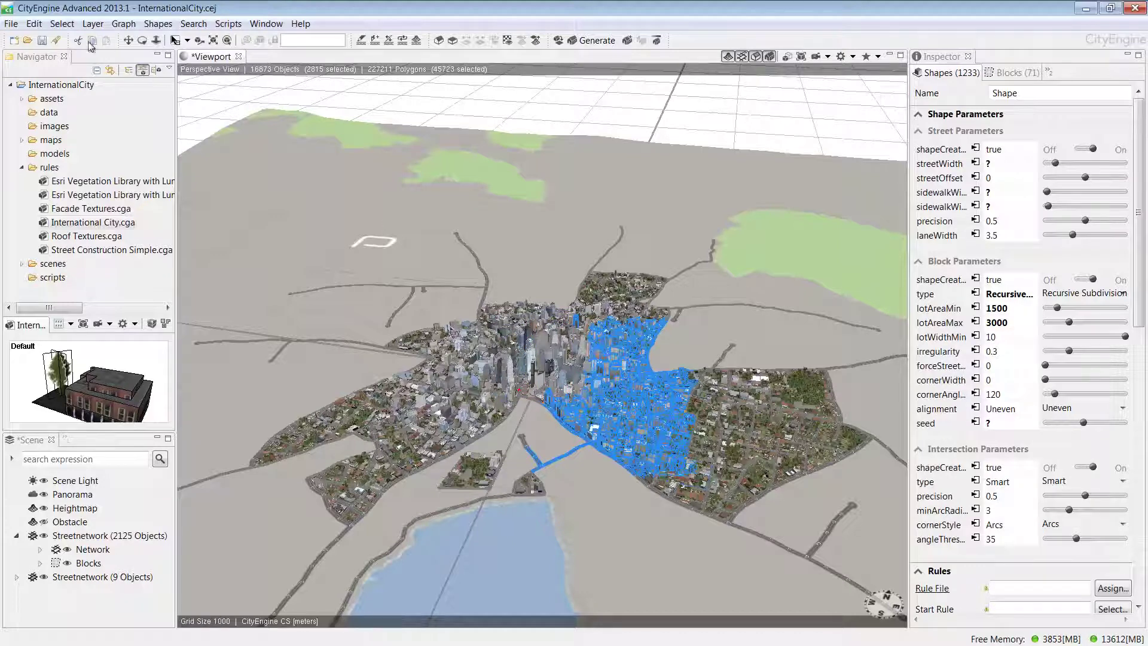
click(63, 24)
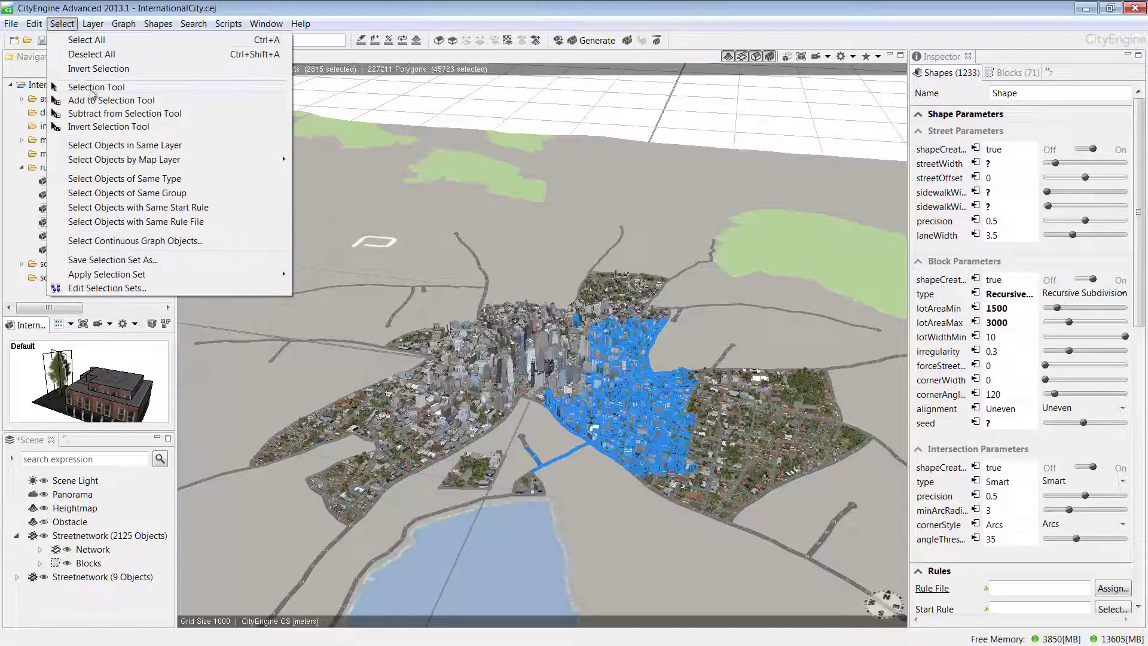
click(102, 127)
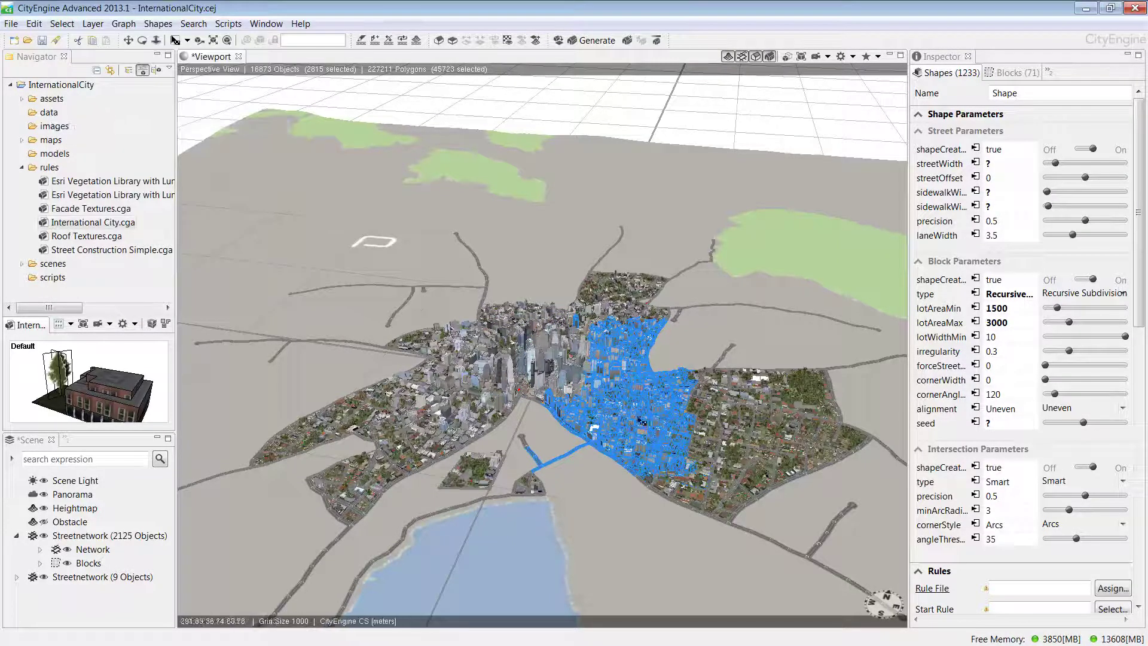
drag(585, 371, 548, 341)
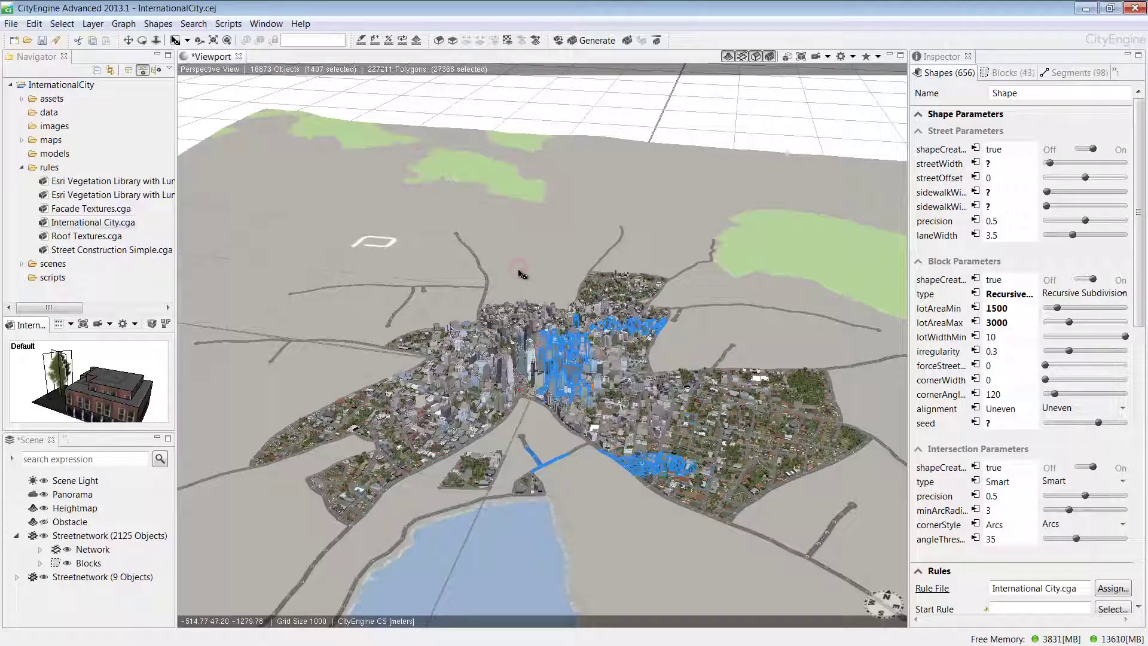
click(518, 274)
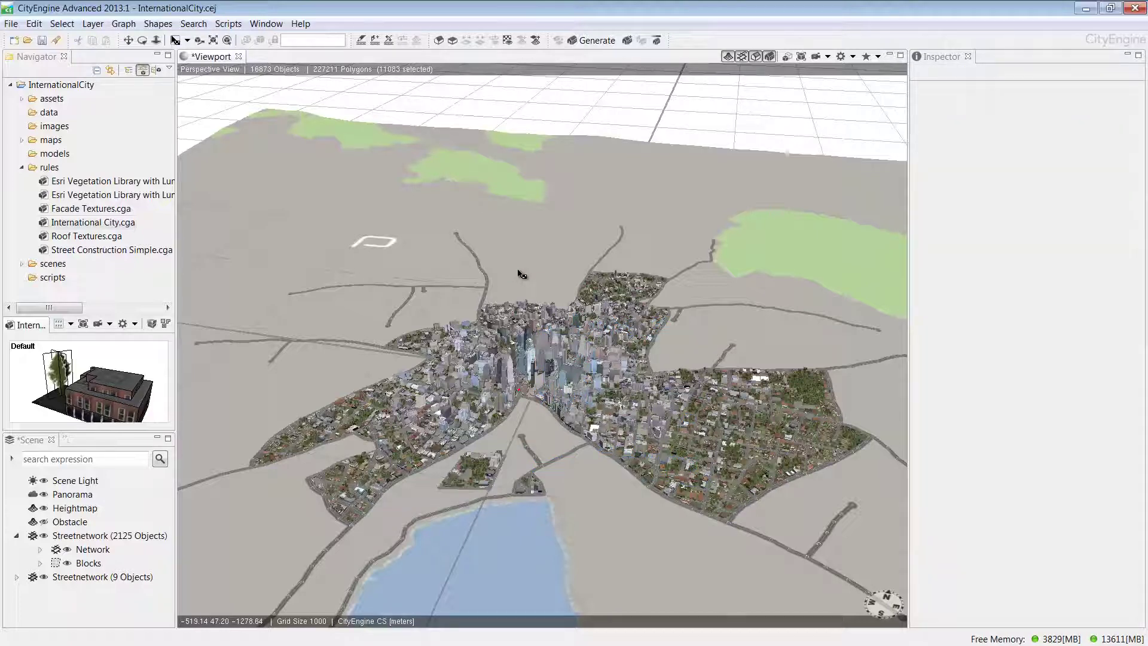
Return to normal selection mode and jump to the Project Area camera bookmark
click(187, 40)
click(188, 53)
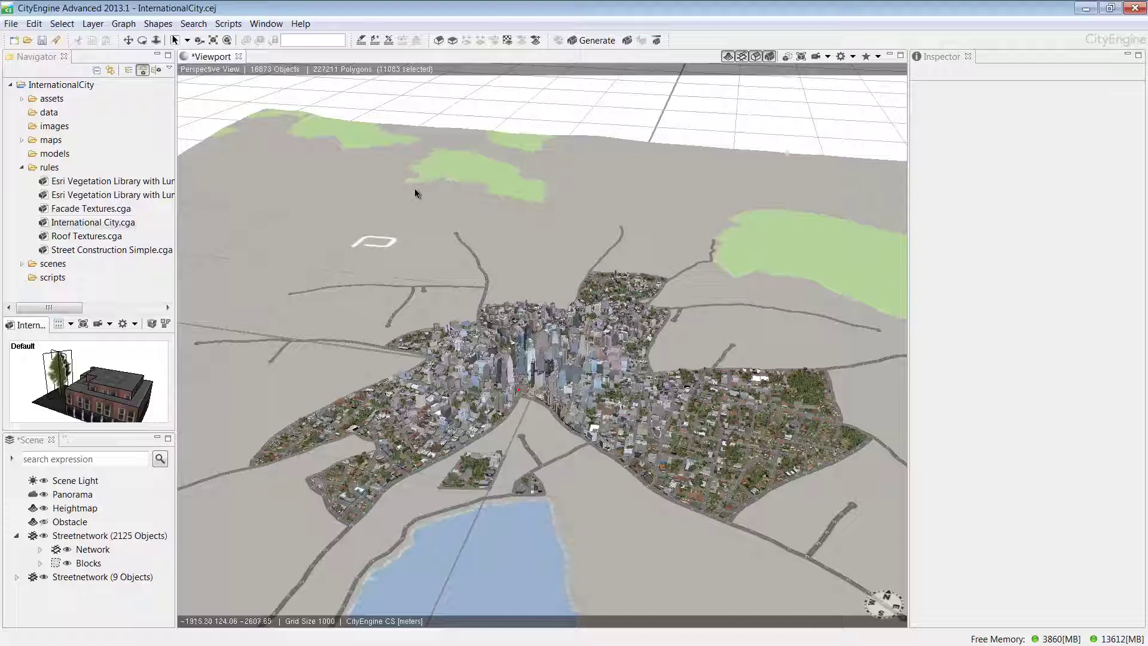
click(876, 57)
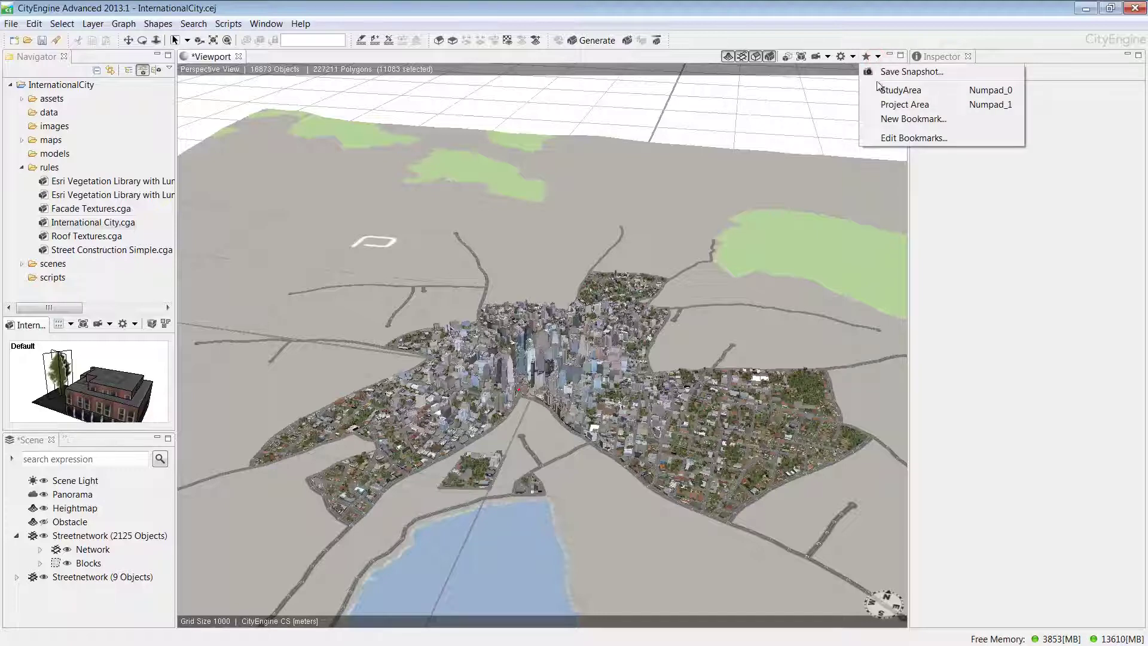
click(884, 104)
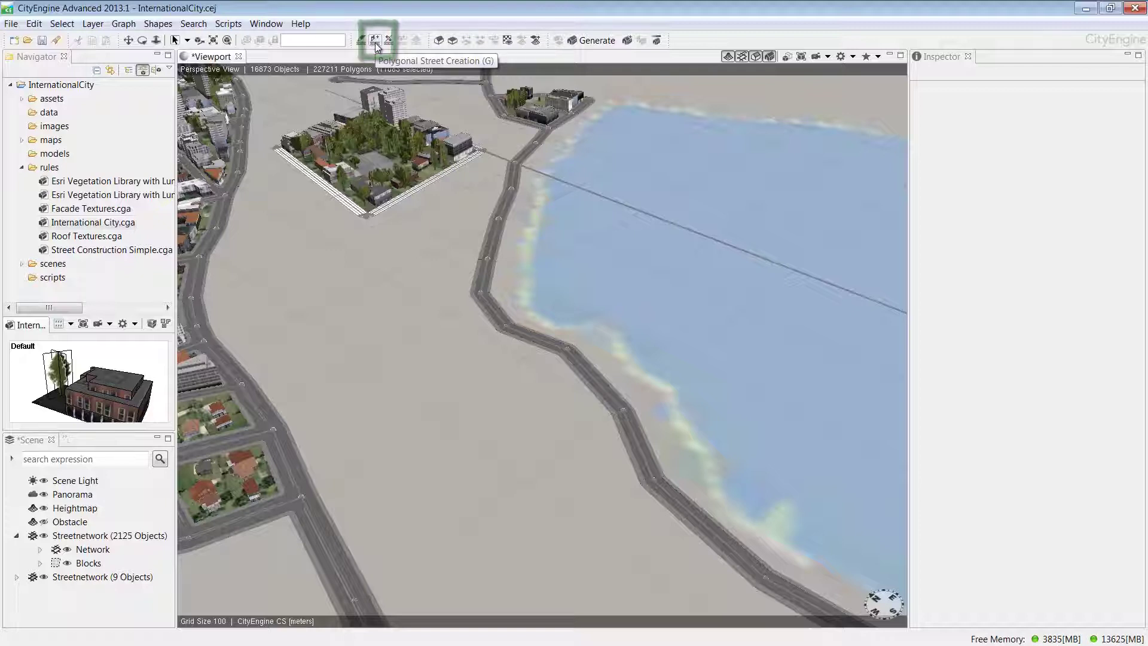
Draw four polygonal streets on the empty land, closing the loop at the first node
click(376, 42)
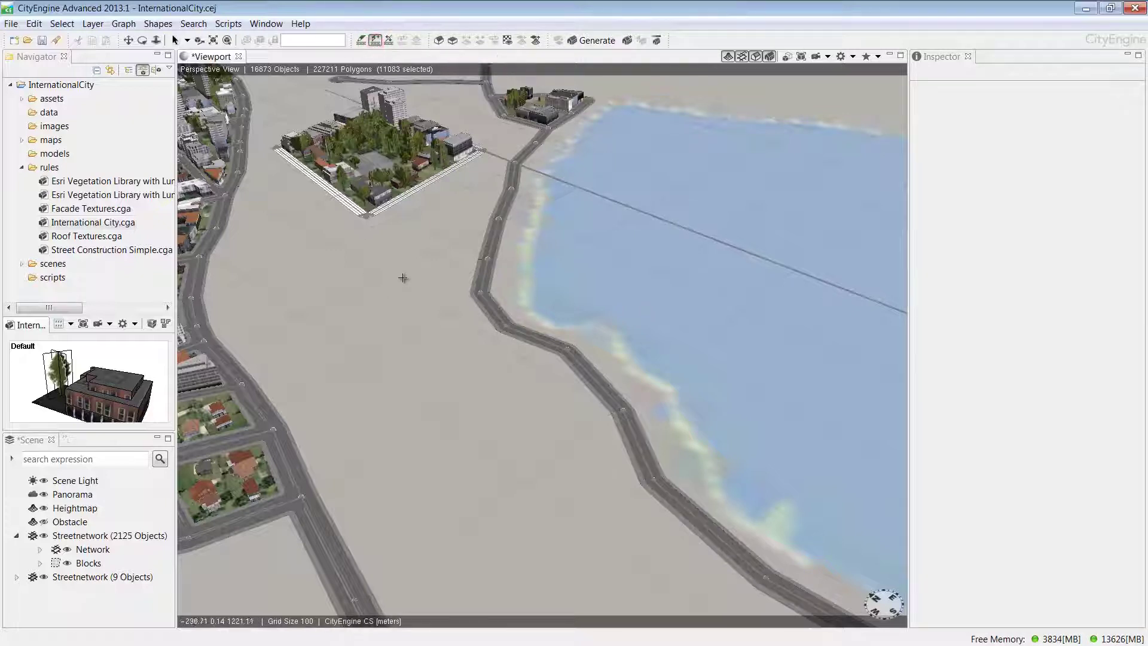
click(429, 286)
click(273, 263)
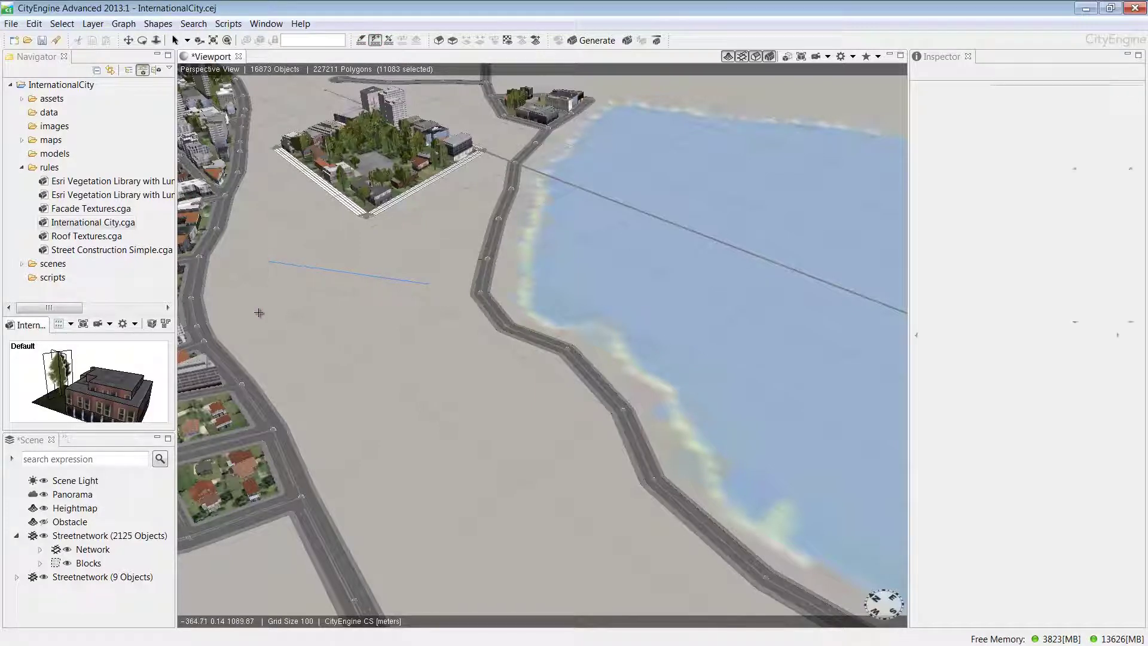
click(275, 366)
click(406, 482)
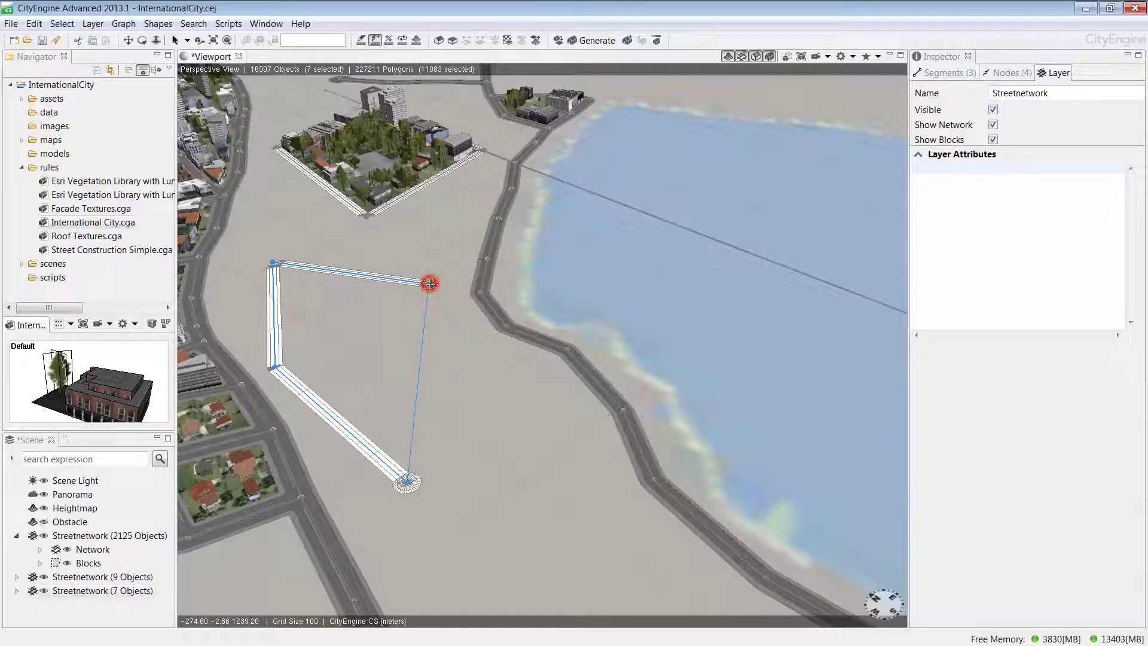
click(429, 283)
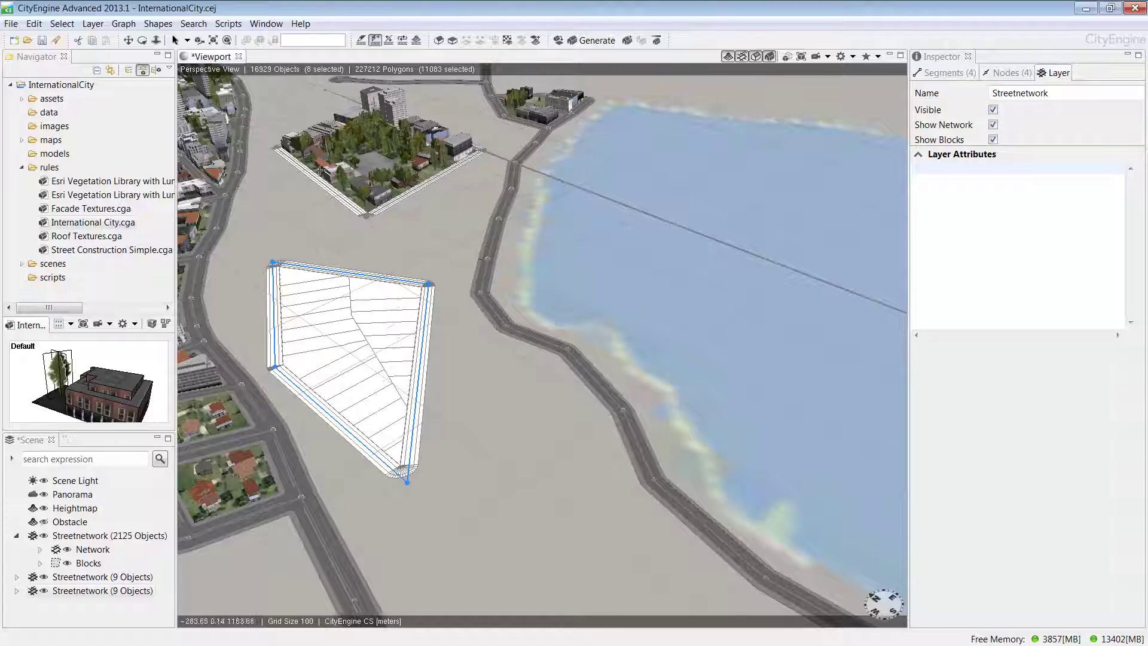
click(175, 40)
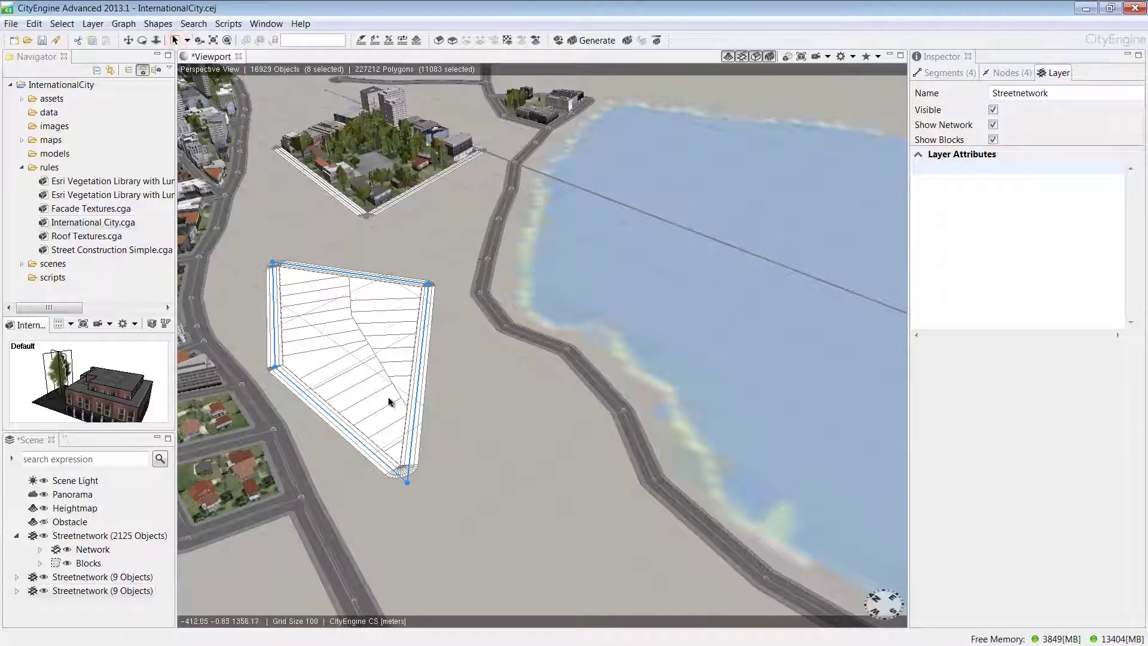
Select the new block's lots using Select Objects of Same Group
drag(389, 389, 355, 345)
right_click(365, 351)
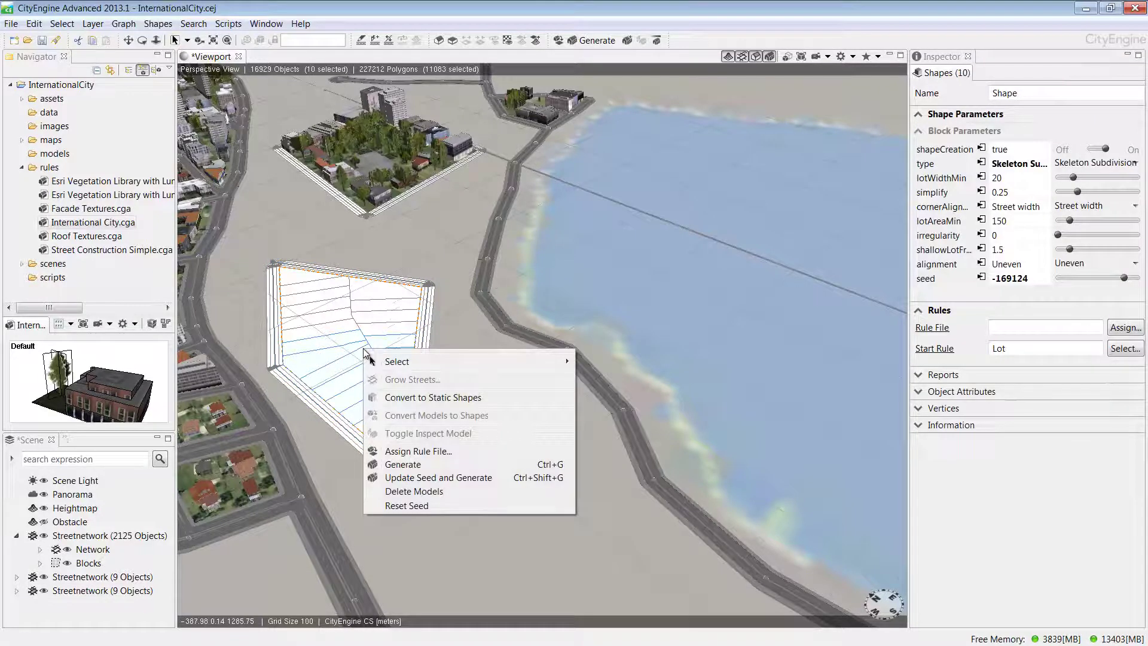
mouse_move(394, 361)
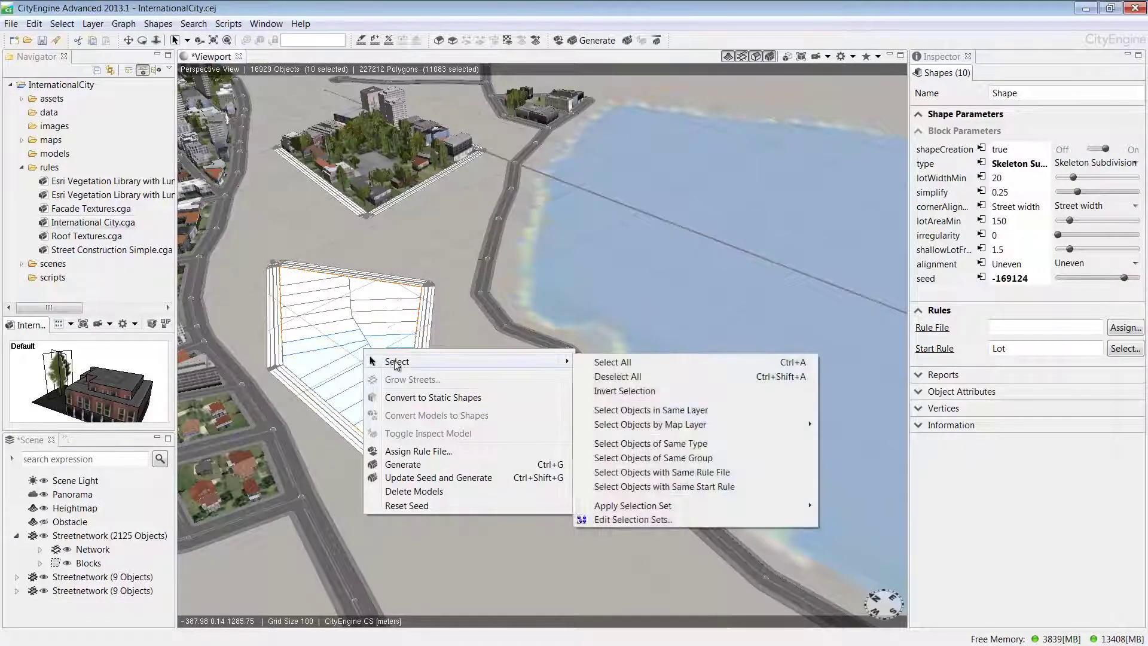
click(612, 457)
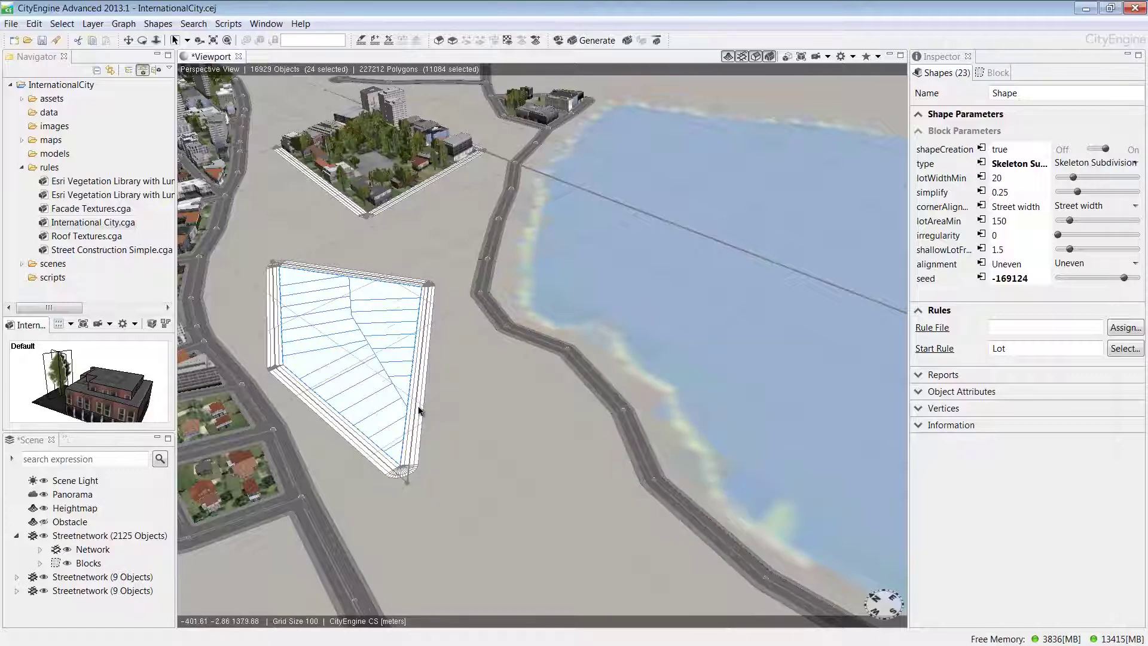
Set the block to Recursive Subdivision with lotAreaMin 537 and lotAreaMax 3507.46
click(1136, 164)
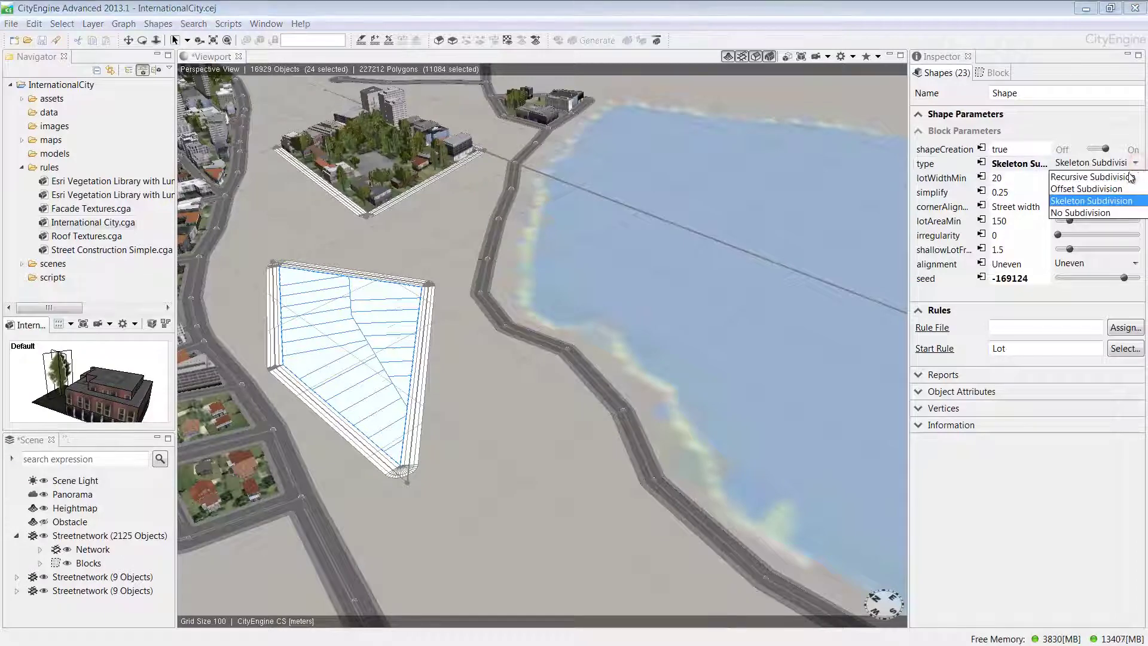
click(1127, 178)
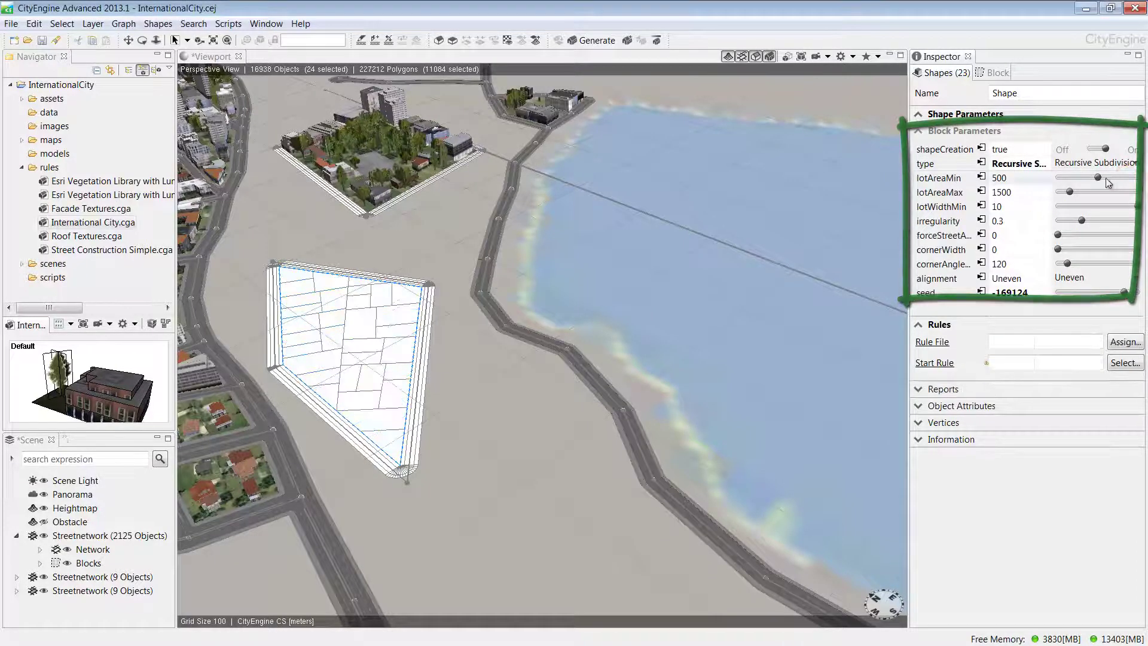
mouse_move(1098, 181)
mouse_down()
mouse_move(1112, 180)
mouse_move(1070, 193)
mouse_move(1085, 193)
mouse_up()
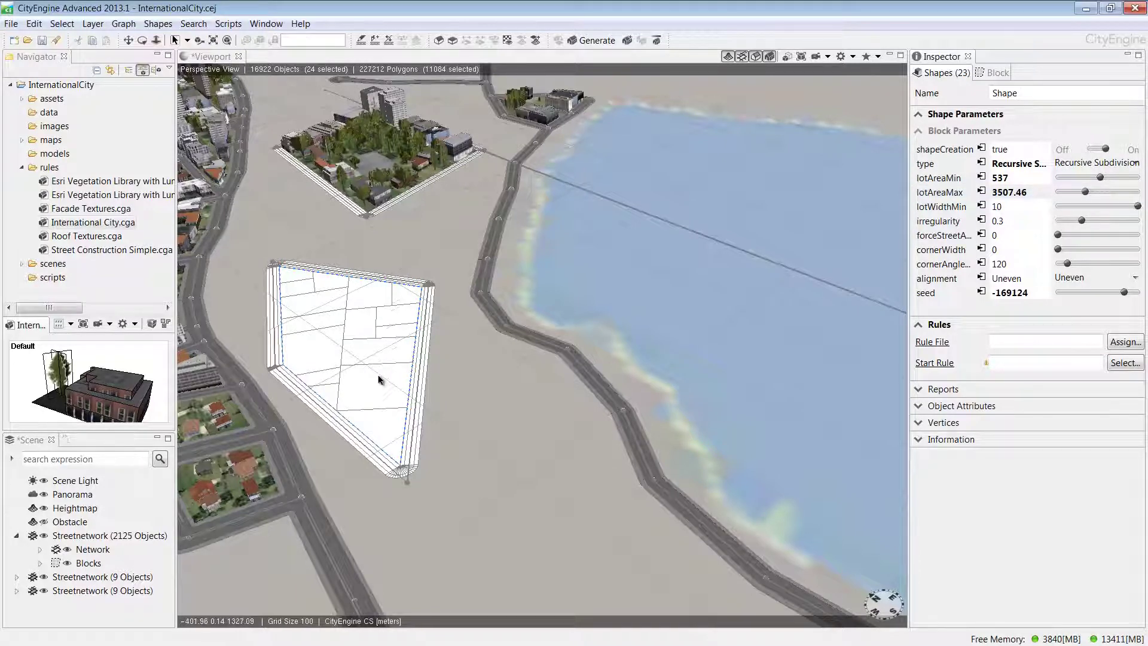
drag(380, 377, 360, 356)
Select all the block's lots and drag International City.cga from the Navigator onto them
right_click(360, 355)
mouse_move(555, 370)
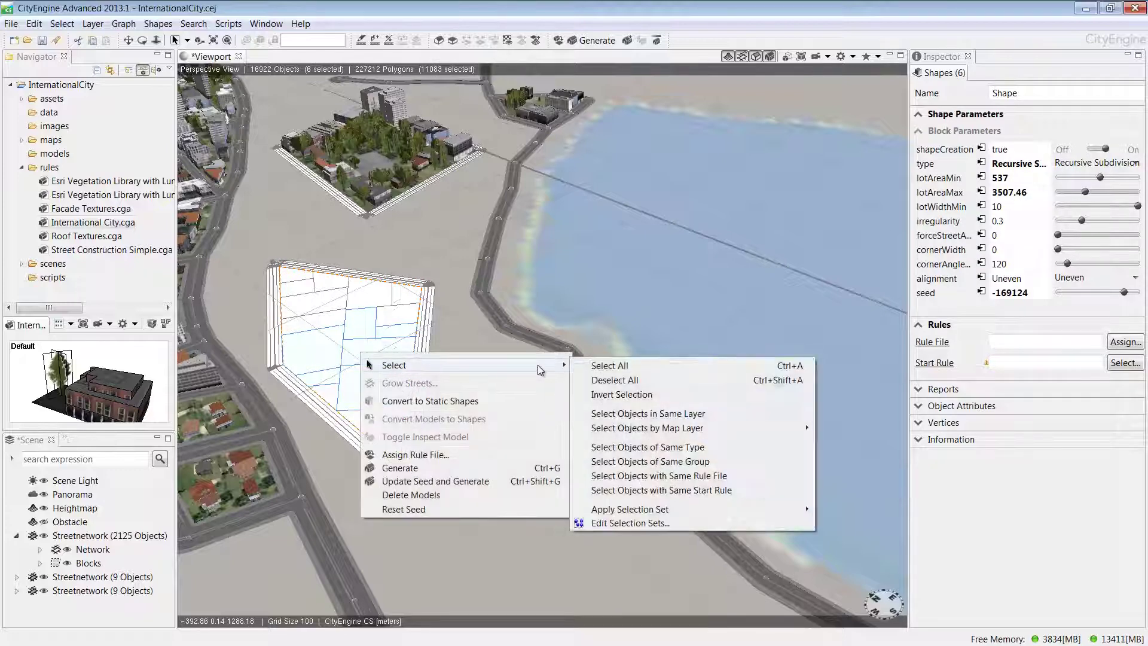
click(609, 460)
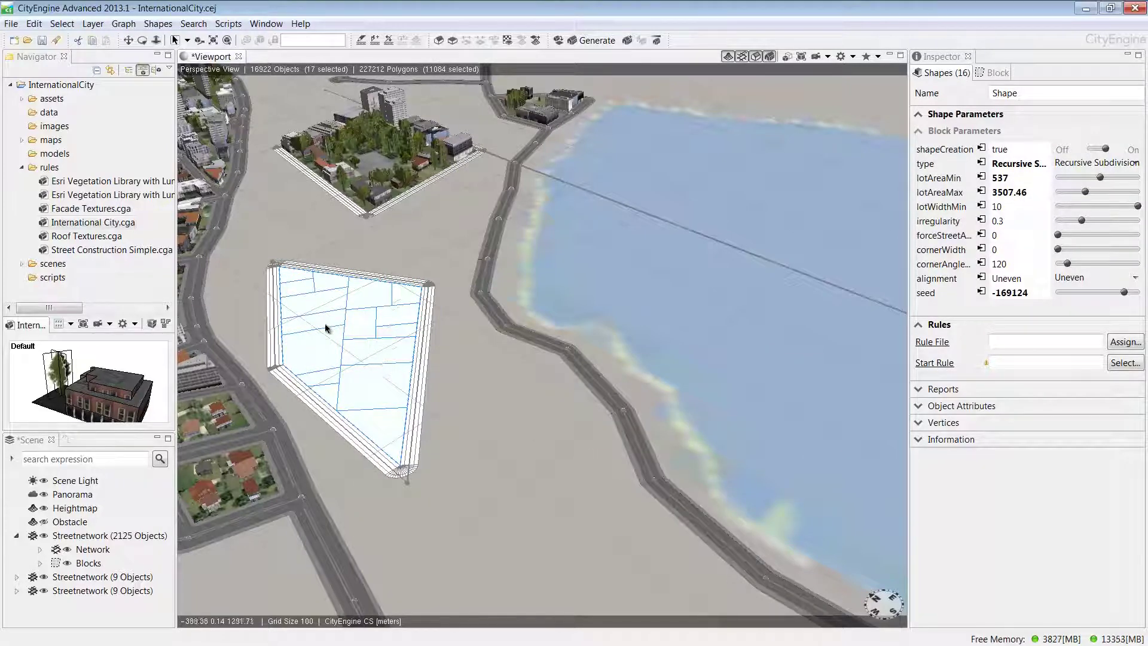
click(102, 224)
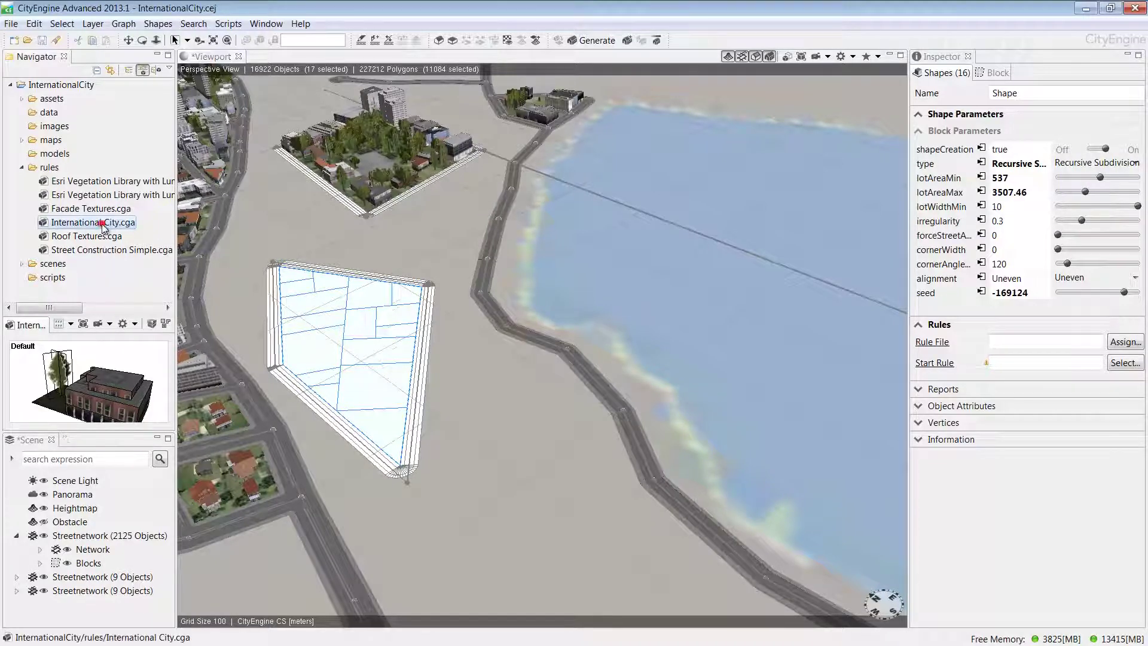
drag(103, 224, 339, 332)
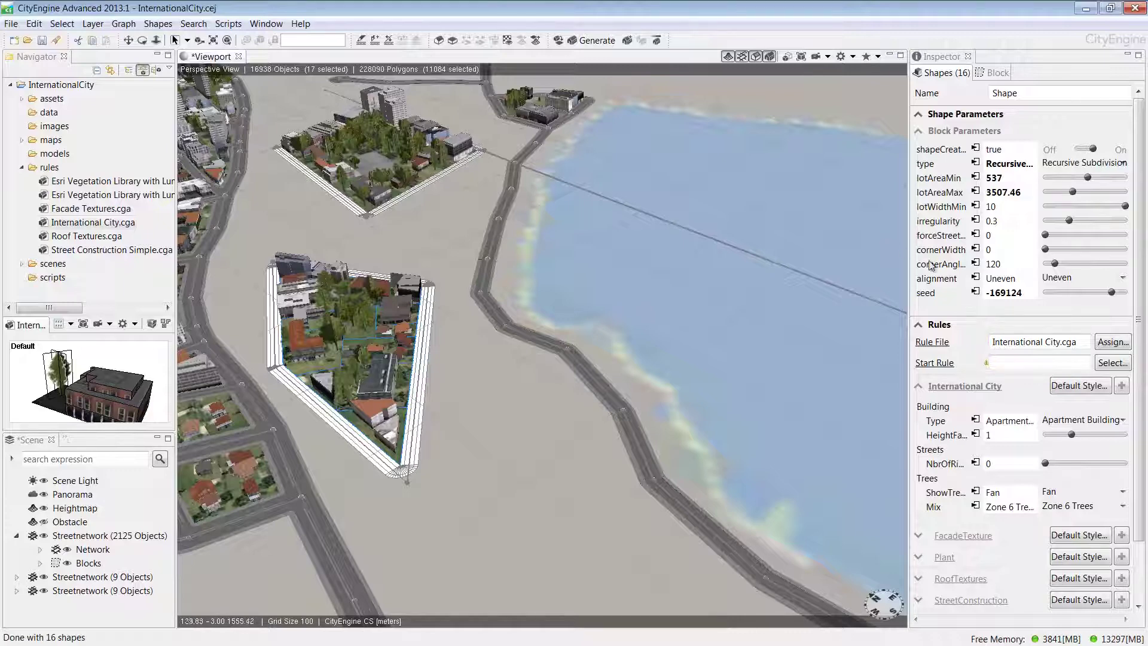
Confirm Apartment Building as the Building Type, then select a single lot
click(1082, 419)
mouse_move(1028, 368)
mouse_down()
mouse_move(1004, 526)
mouse_move(1127, 366)
mouse_up()
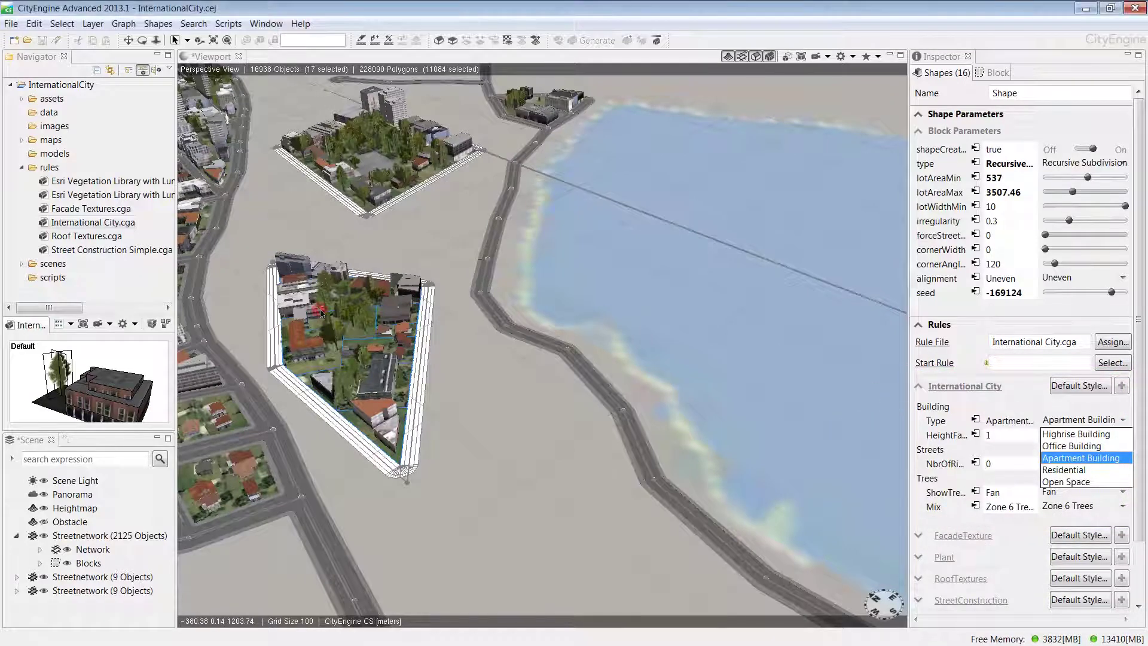
key(Return)
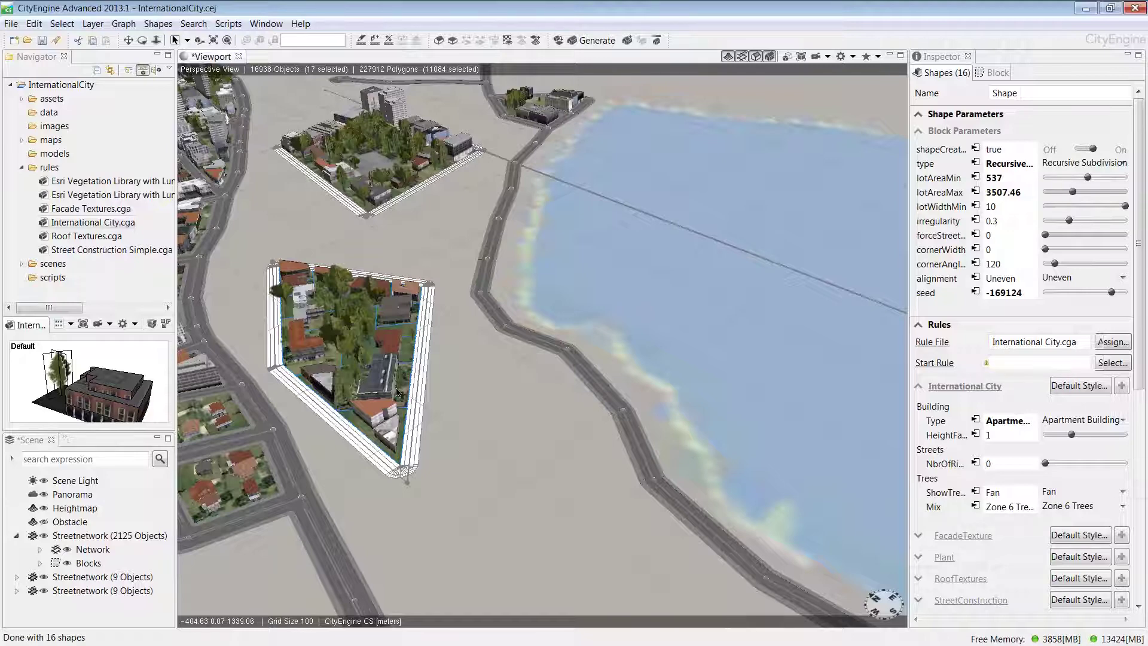
click(396, 391)
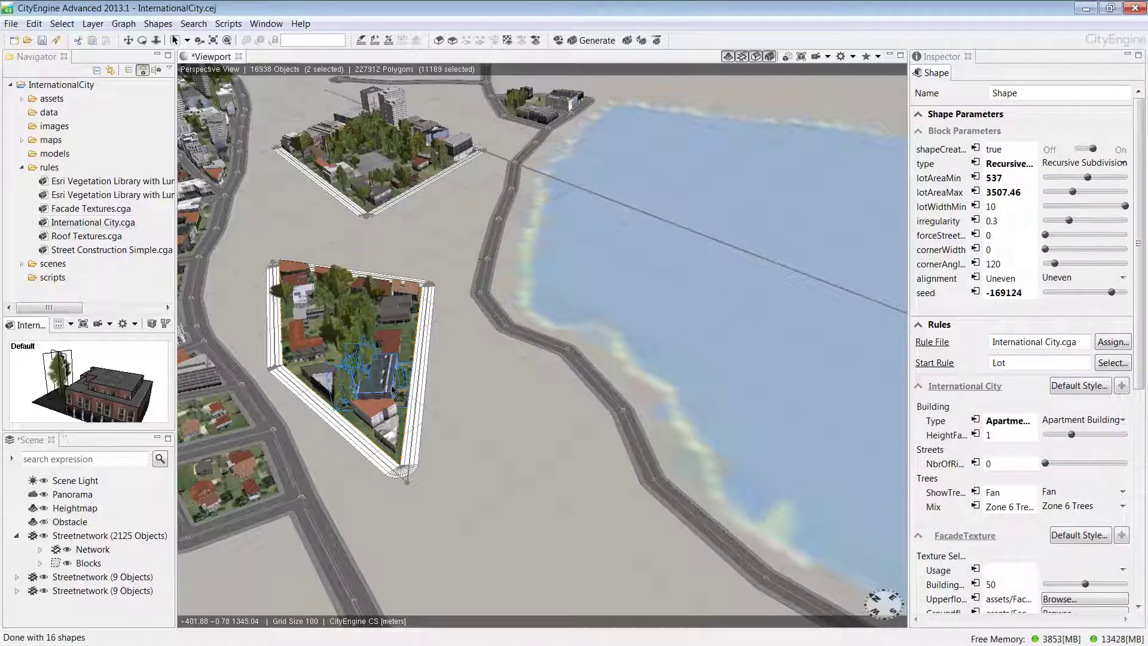
Isolate and frame the selected lot, trying Highrise Building as its building type
key(i)
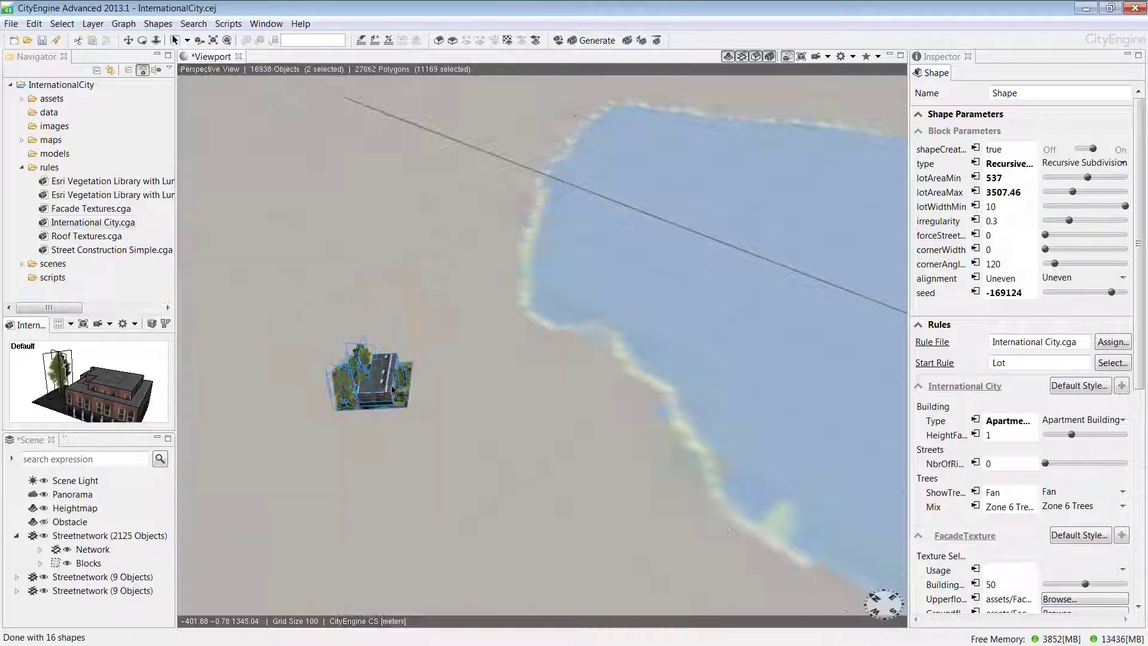
click(800, 56)
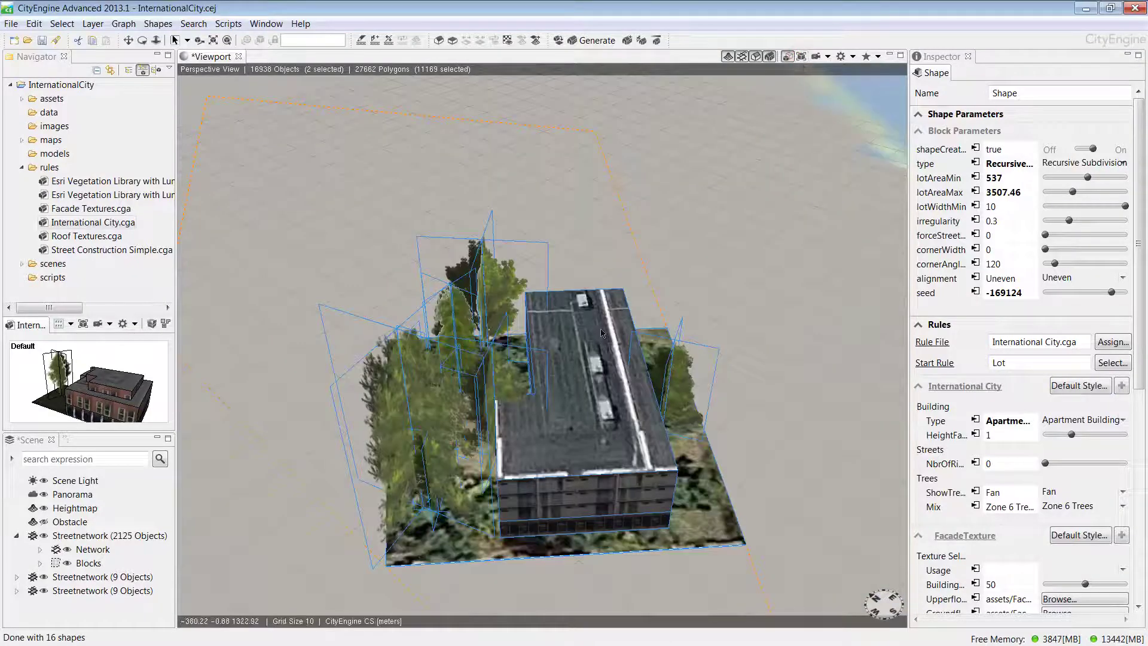
click(1123, 421)
click(1072, 445)
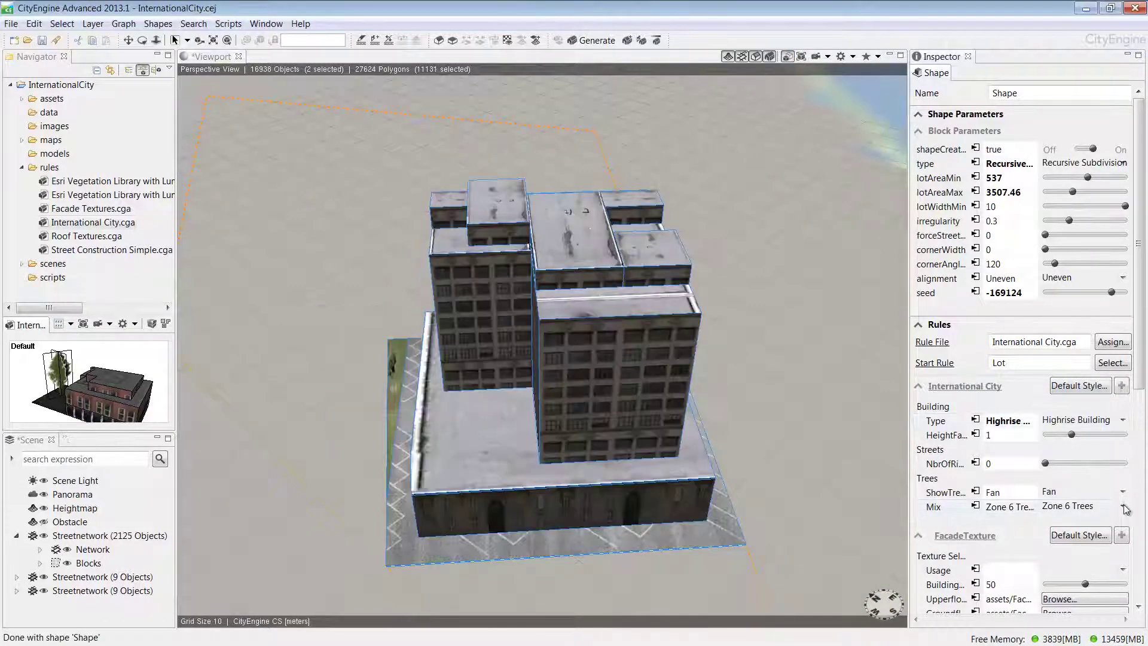
Set the Trees Mix to Random Forest and switch the Building Type to Office Building
click(1124, 507)
click(1076, 519)
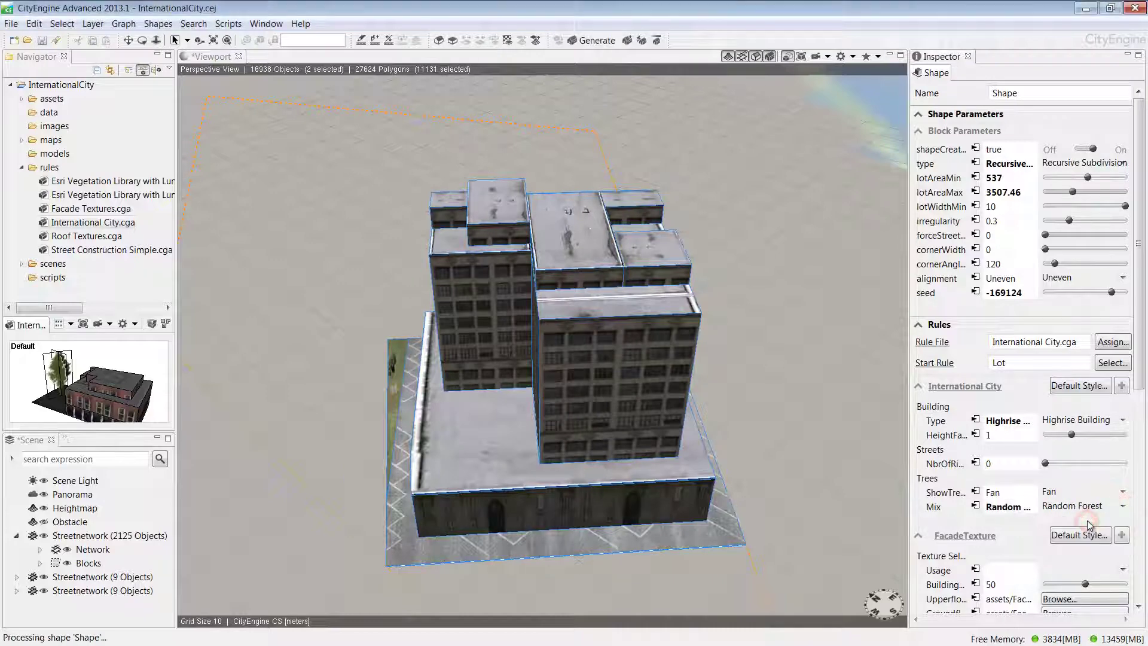
click(1123, 420)
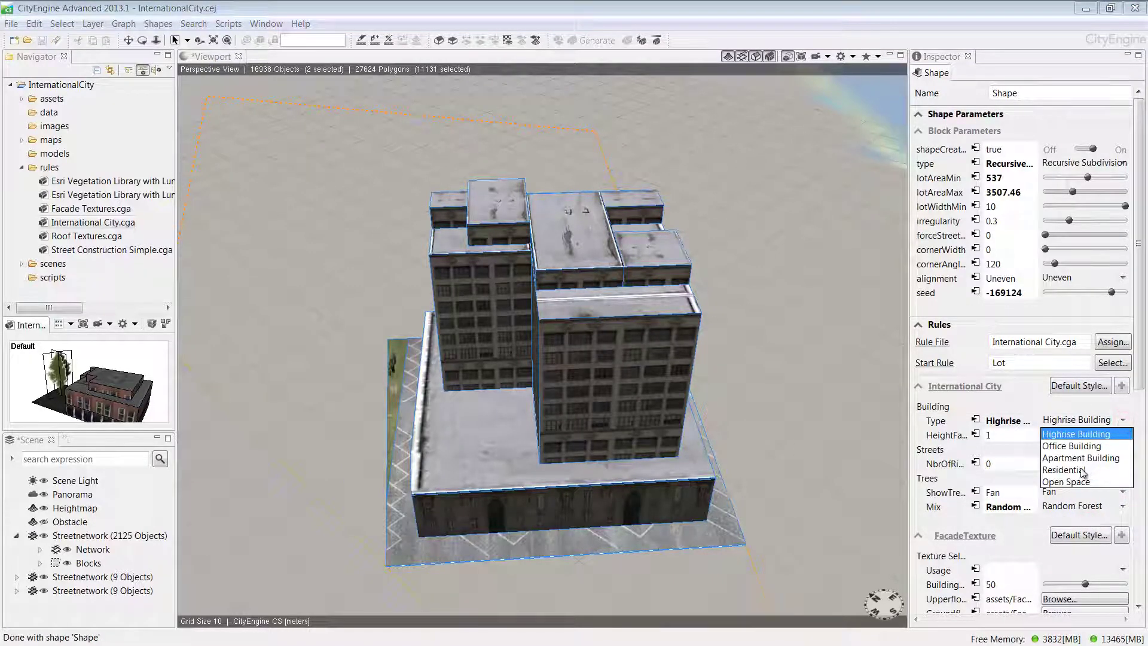
click(1083, 447)
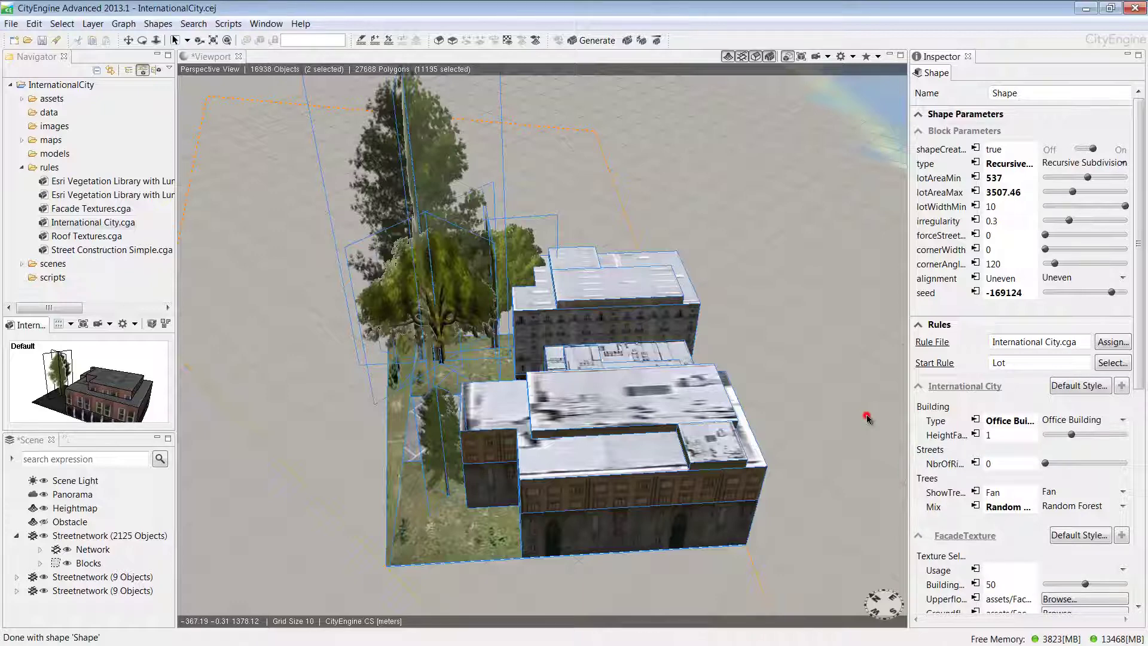
Exit isolation, deselect, and move the camera to a low-angle overview of the whole city
key(i)
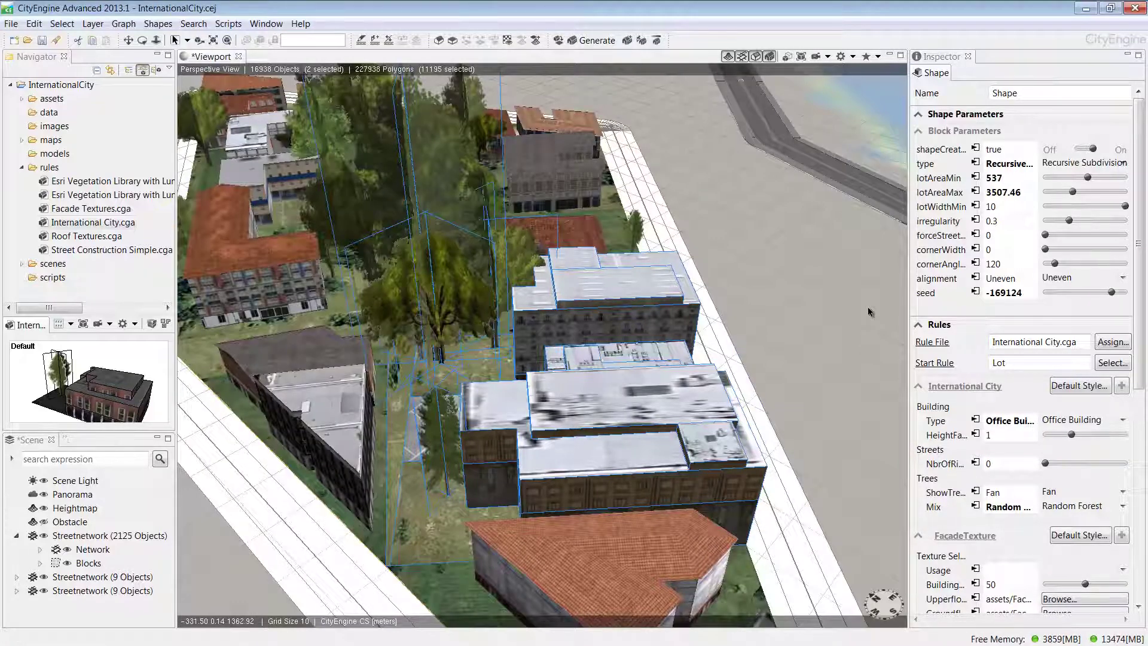
key(a)
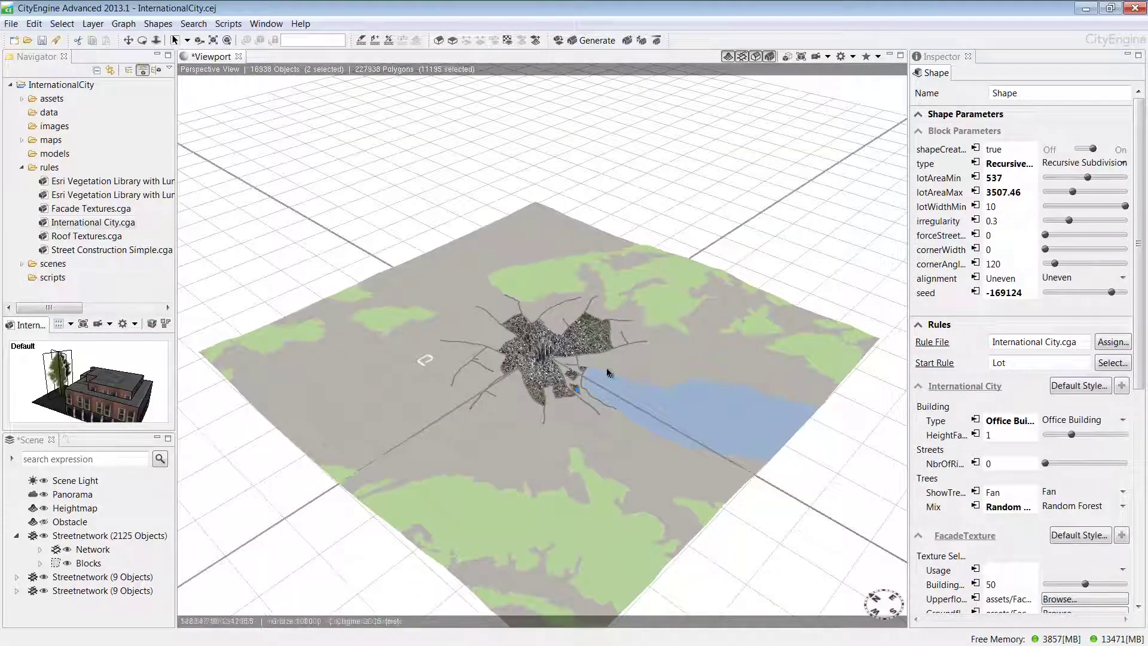
click(629, 365)
scroll(629, 364, up, 3)
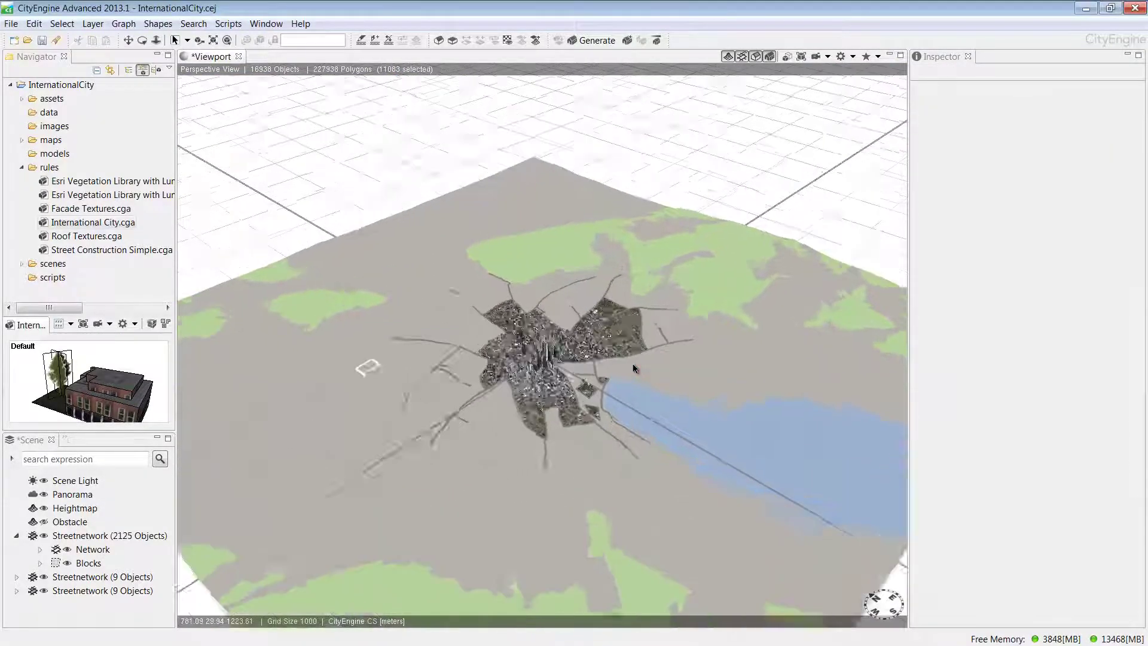
scroll(633, 367, up, 5)
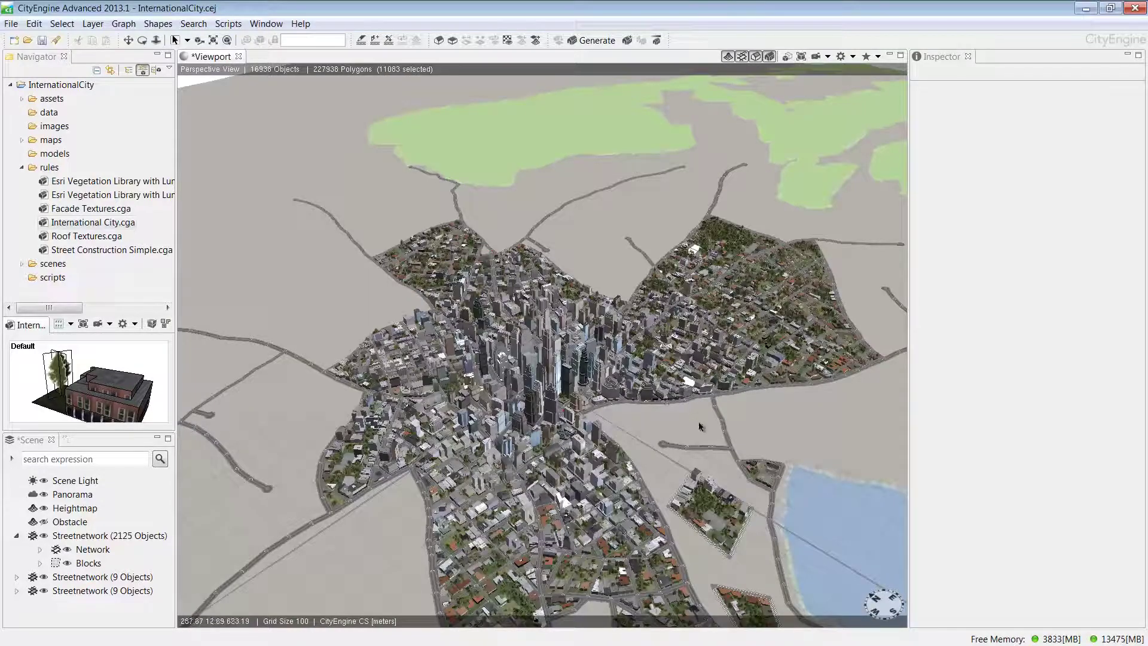
middle_drag(686, 417, 689, 350)
key(space)
drag(689, 351, 553, 339)
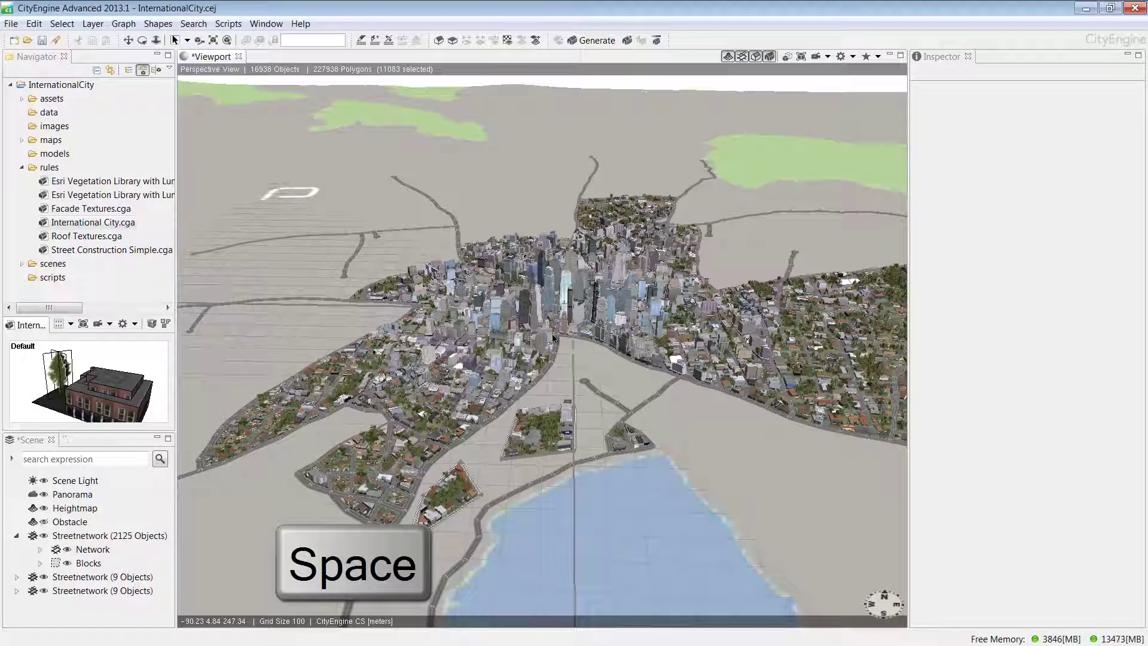
Maximize the Viewport, enable Shadows and Ambient Occlusion, and turn off the Grid
key(space)
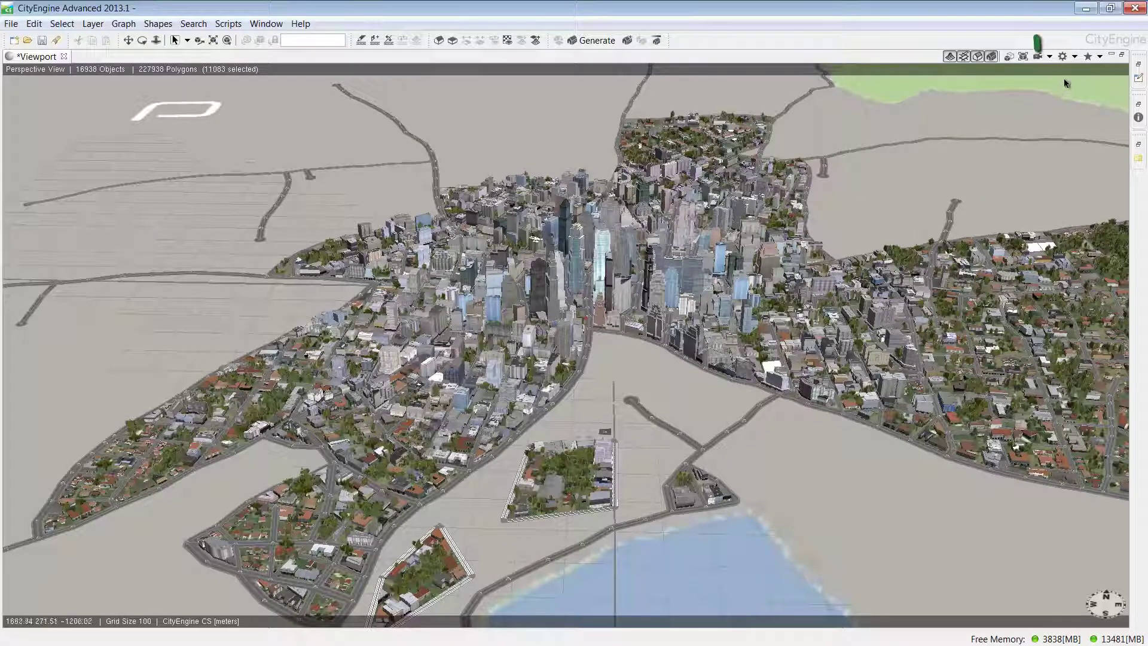
click(1074, 57)
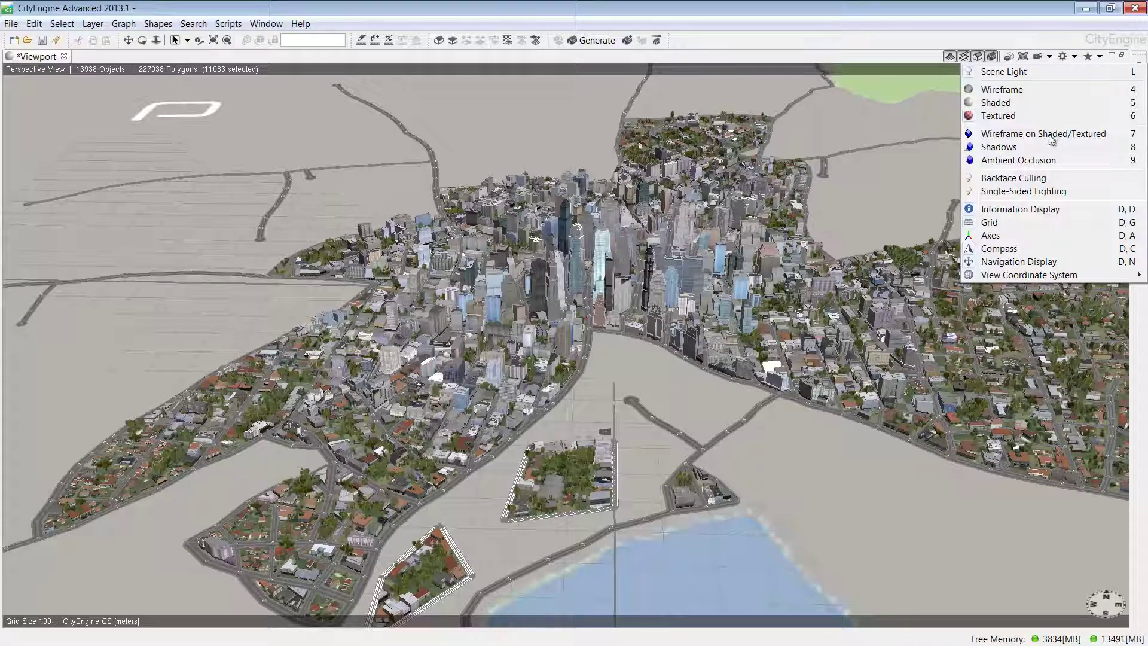
click(1017, 150)
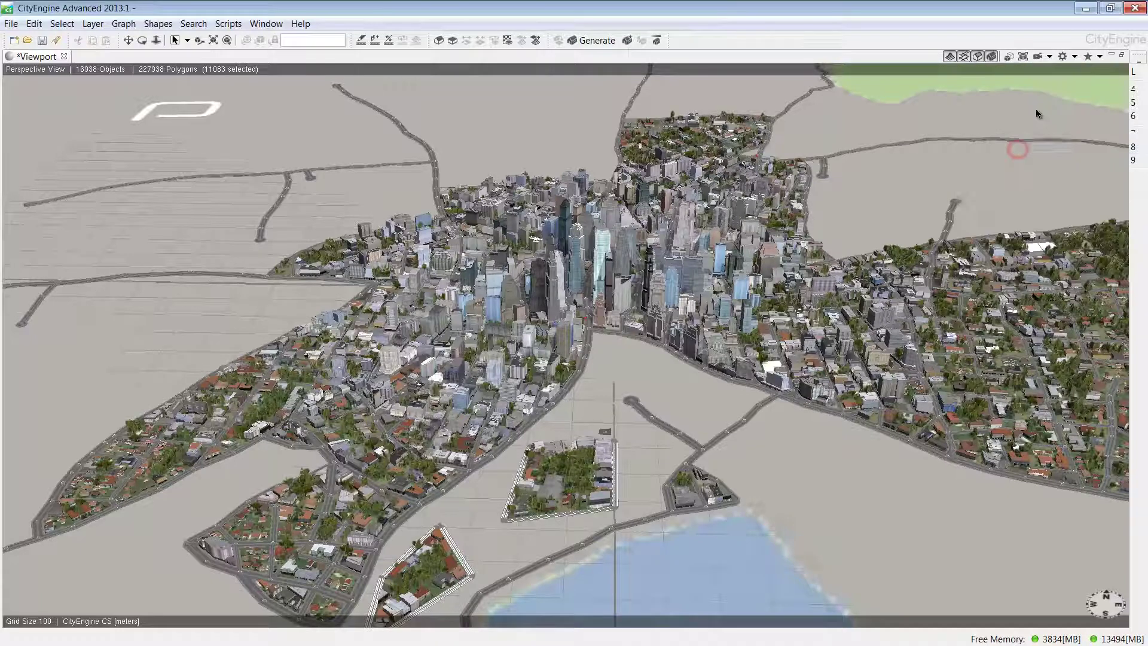
click(1070, 58)
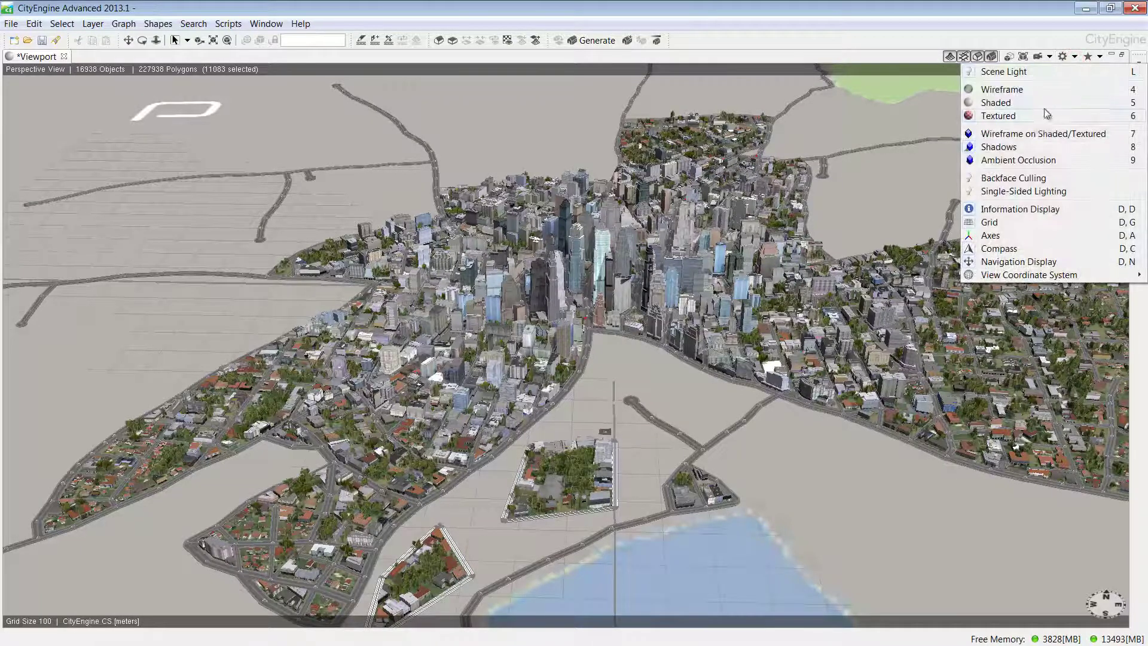
click(1028, 161)
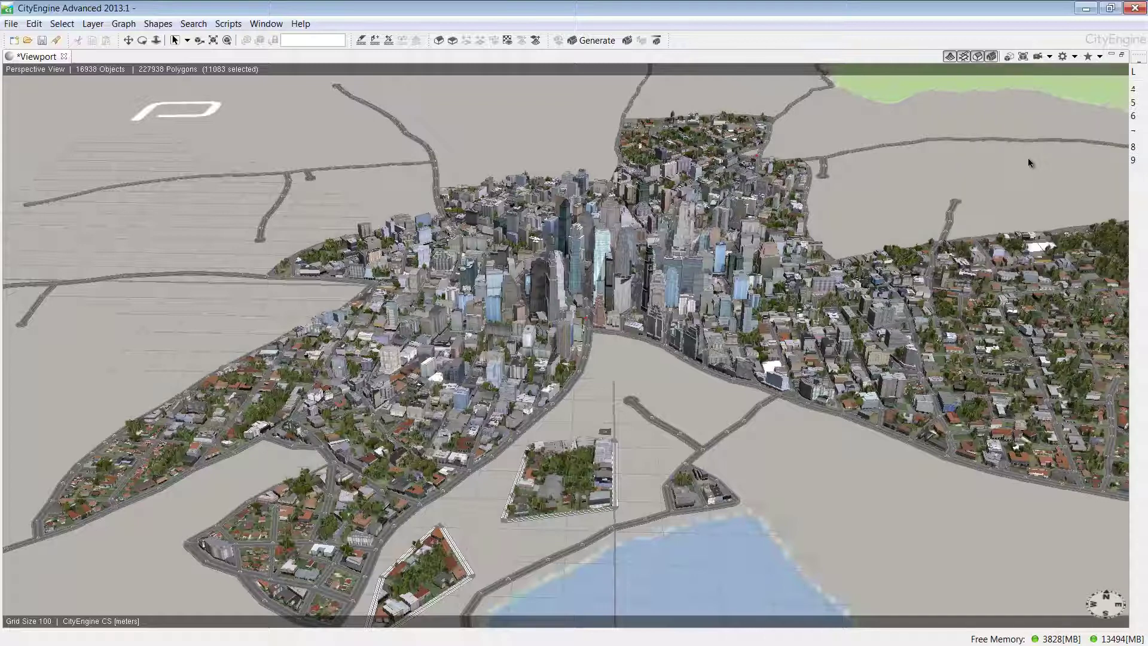
click(1074, 56)
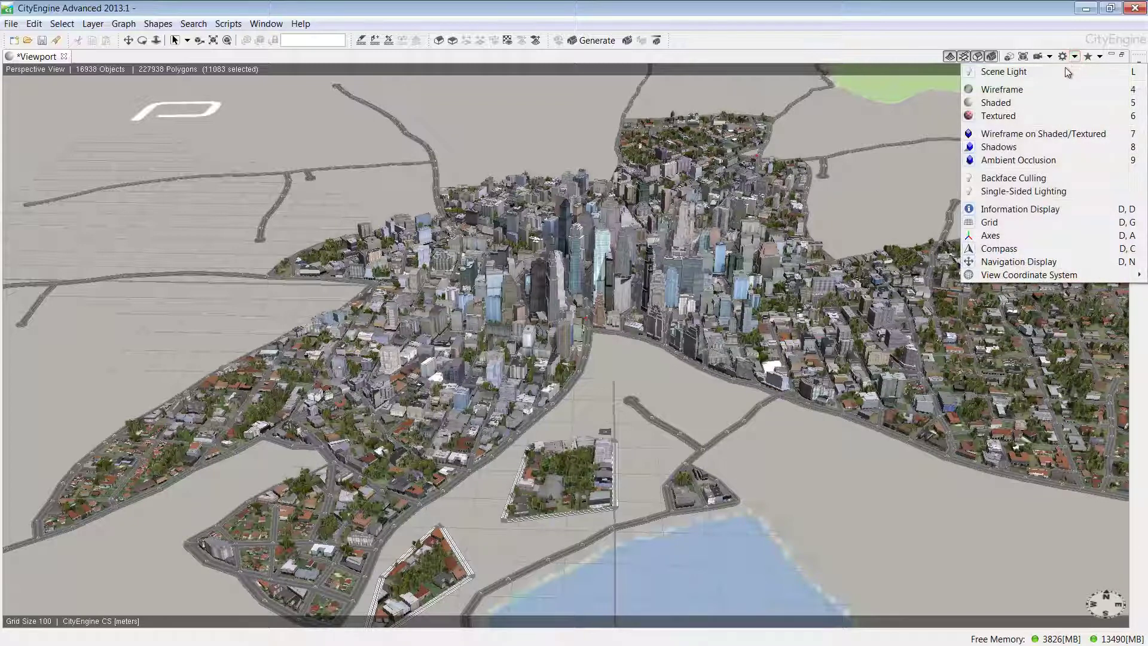
click(1002, 224)
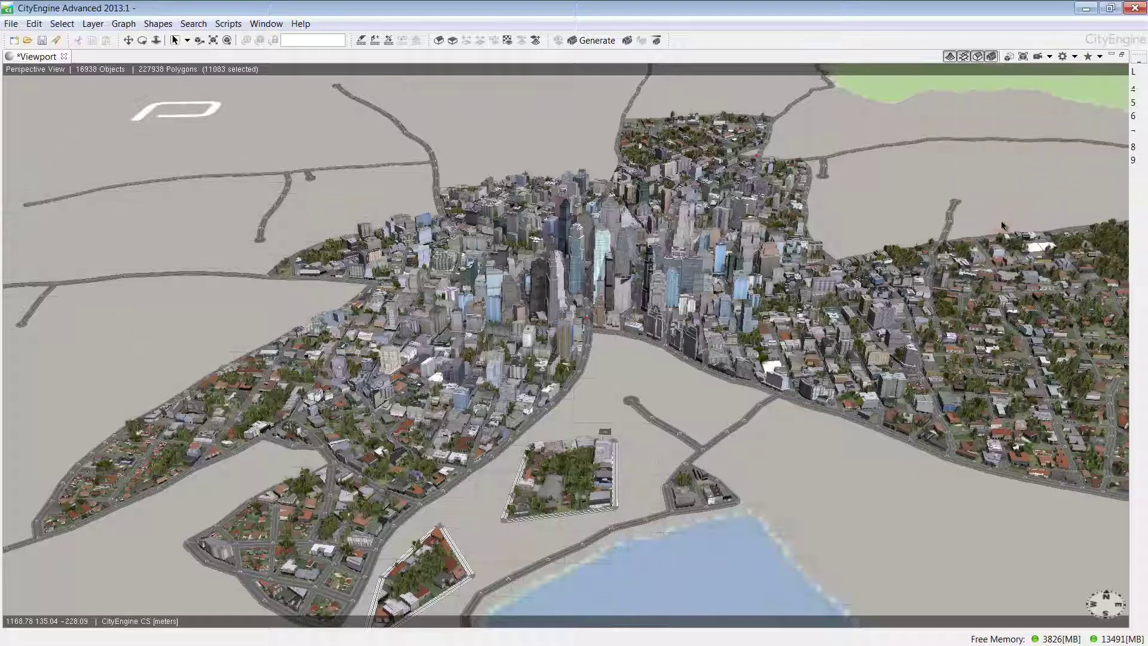